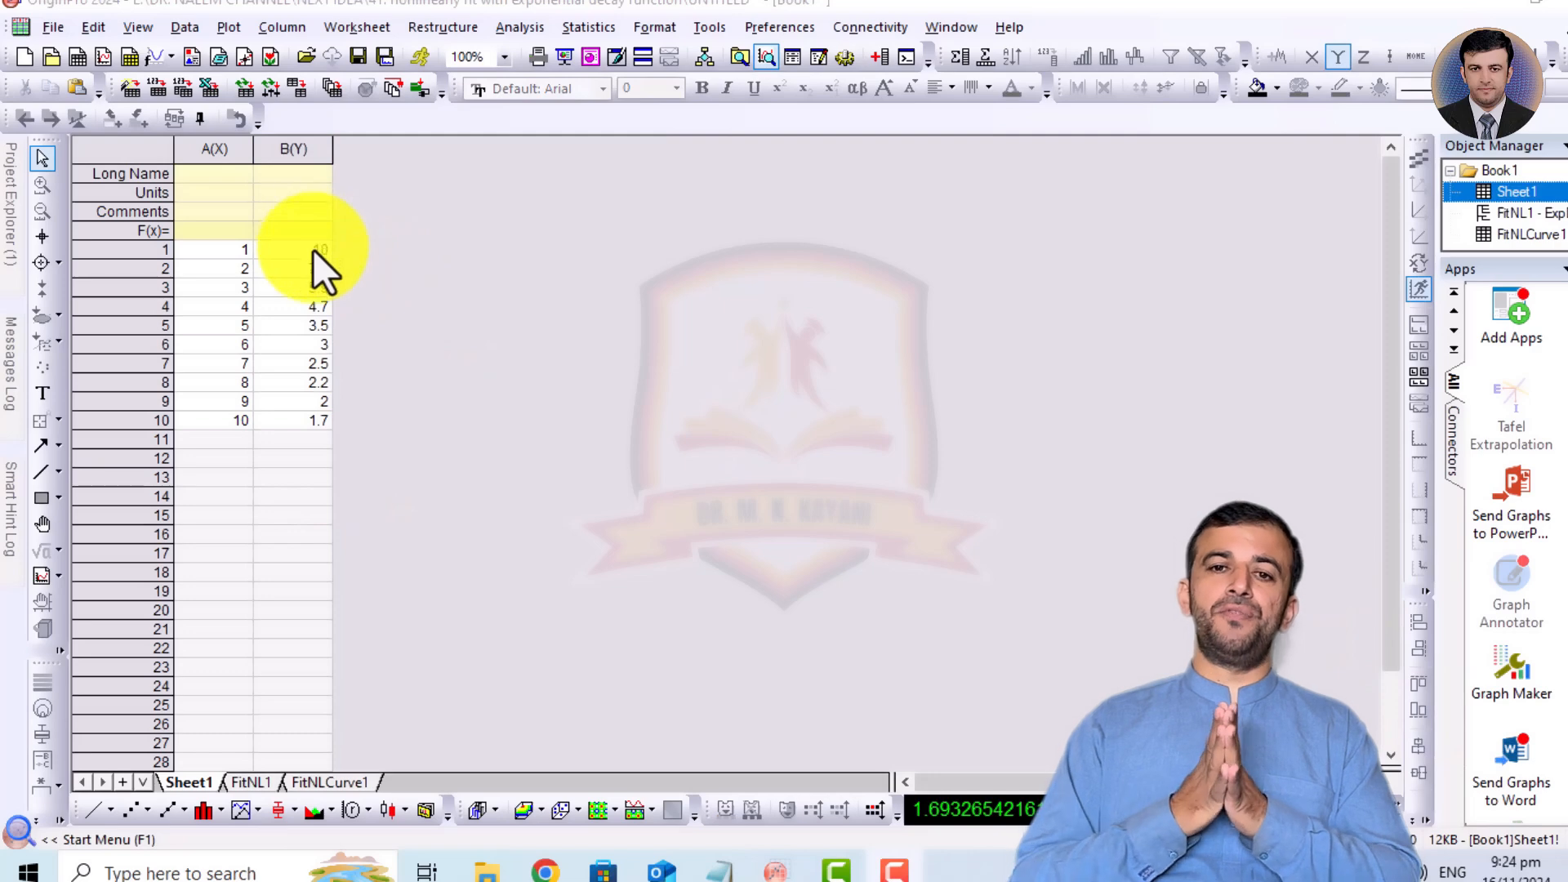
Create a scatter plot from rows 1 to 10 of columns A(X) and B(Y) in the worksheet.
drag(315, 251, 324, 426)
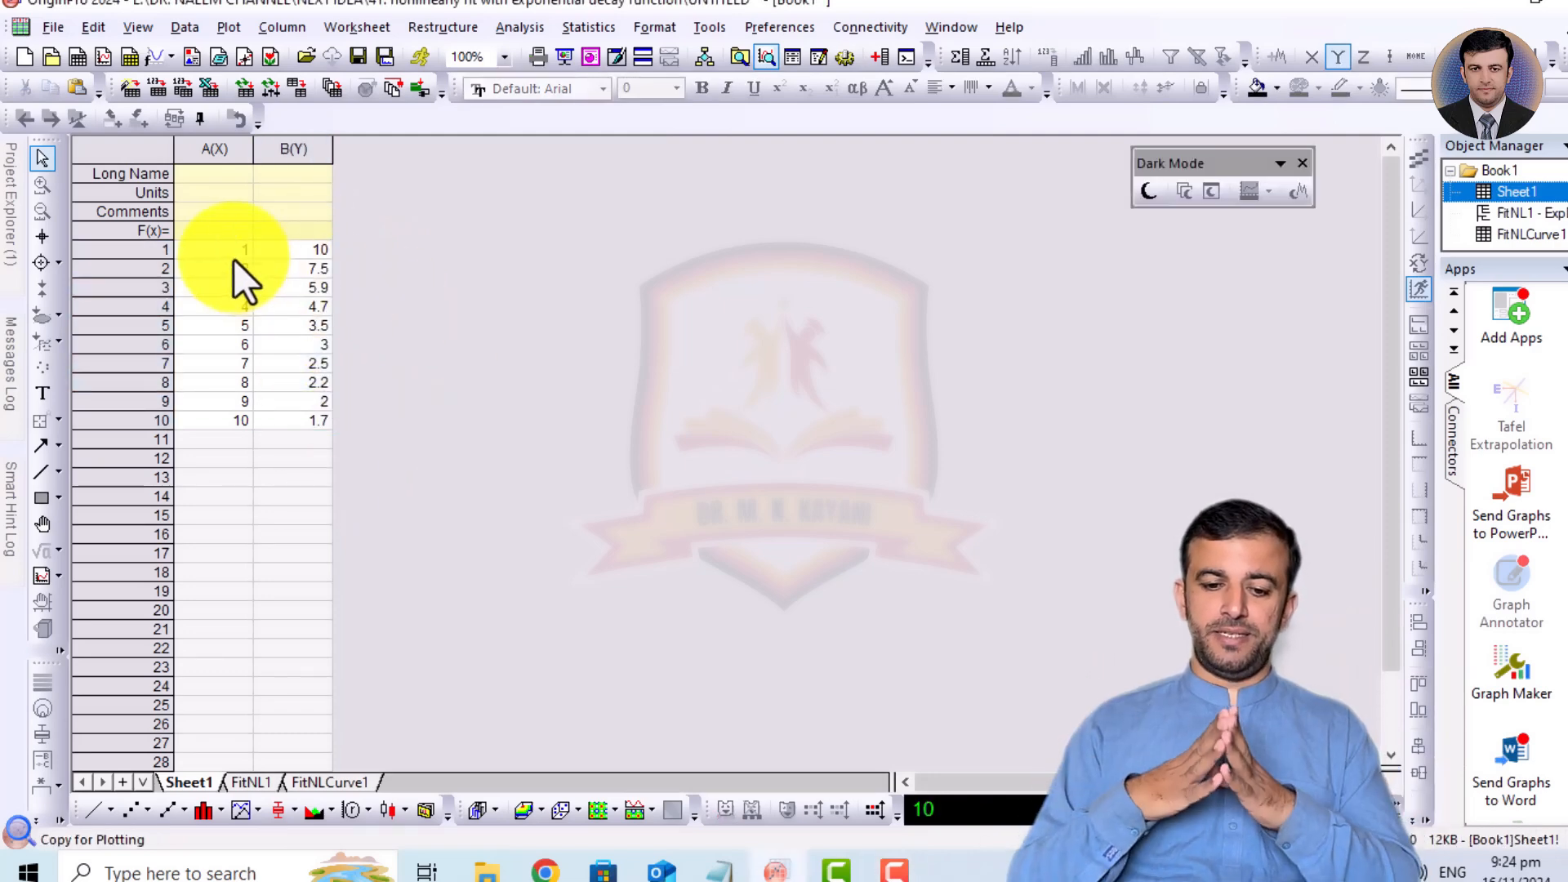
drag(233, 253, 319, 421)
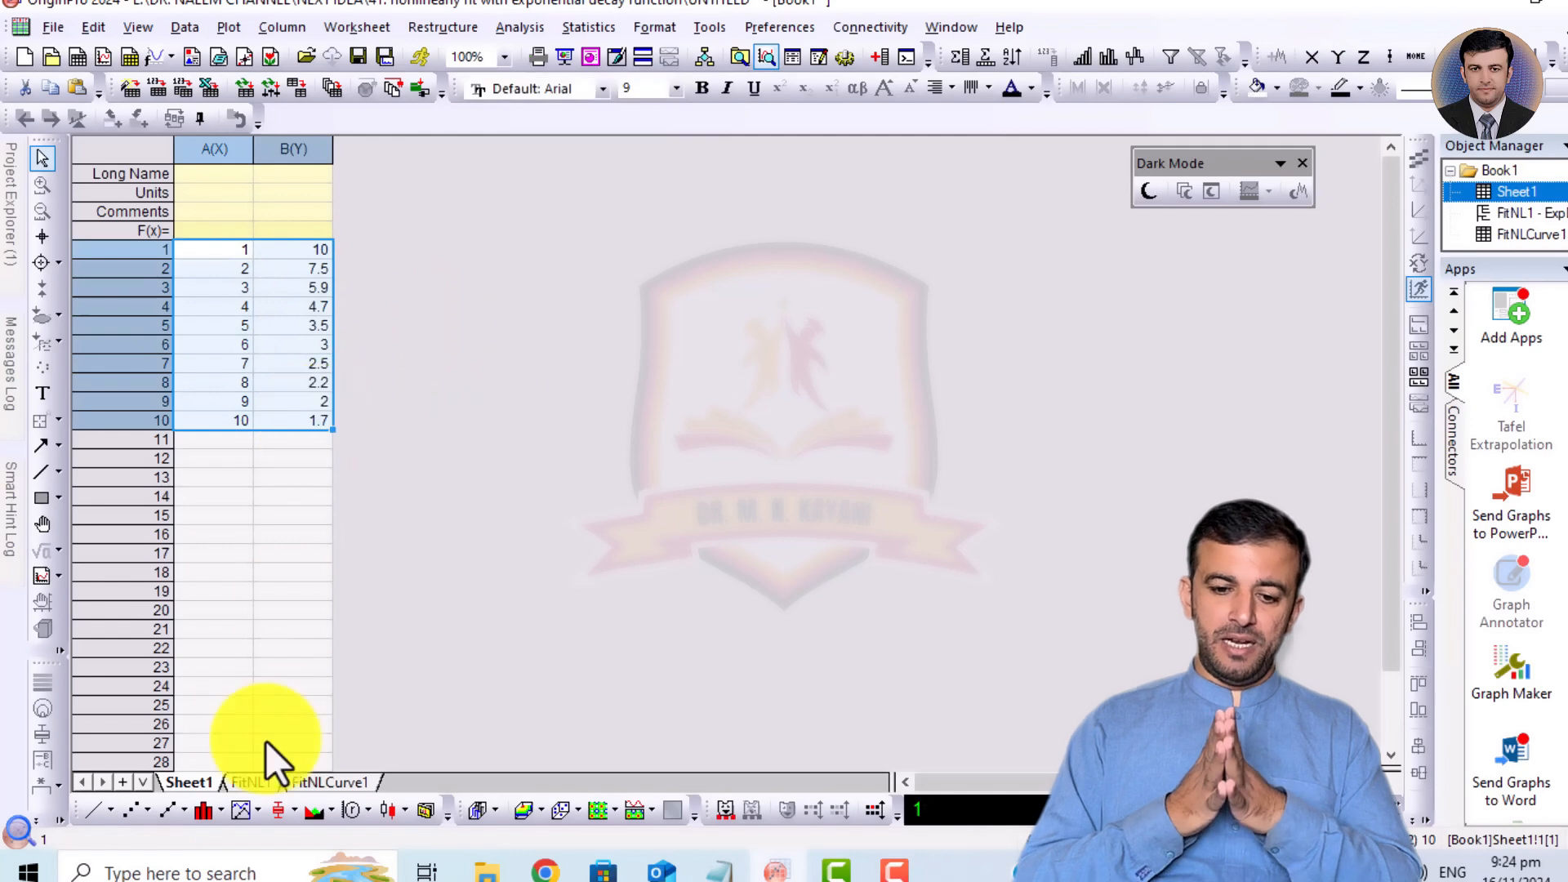
click(133, 809)
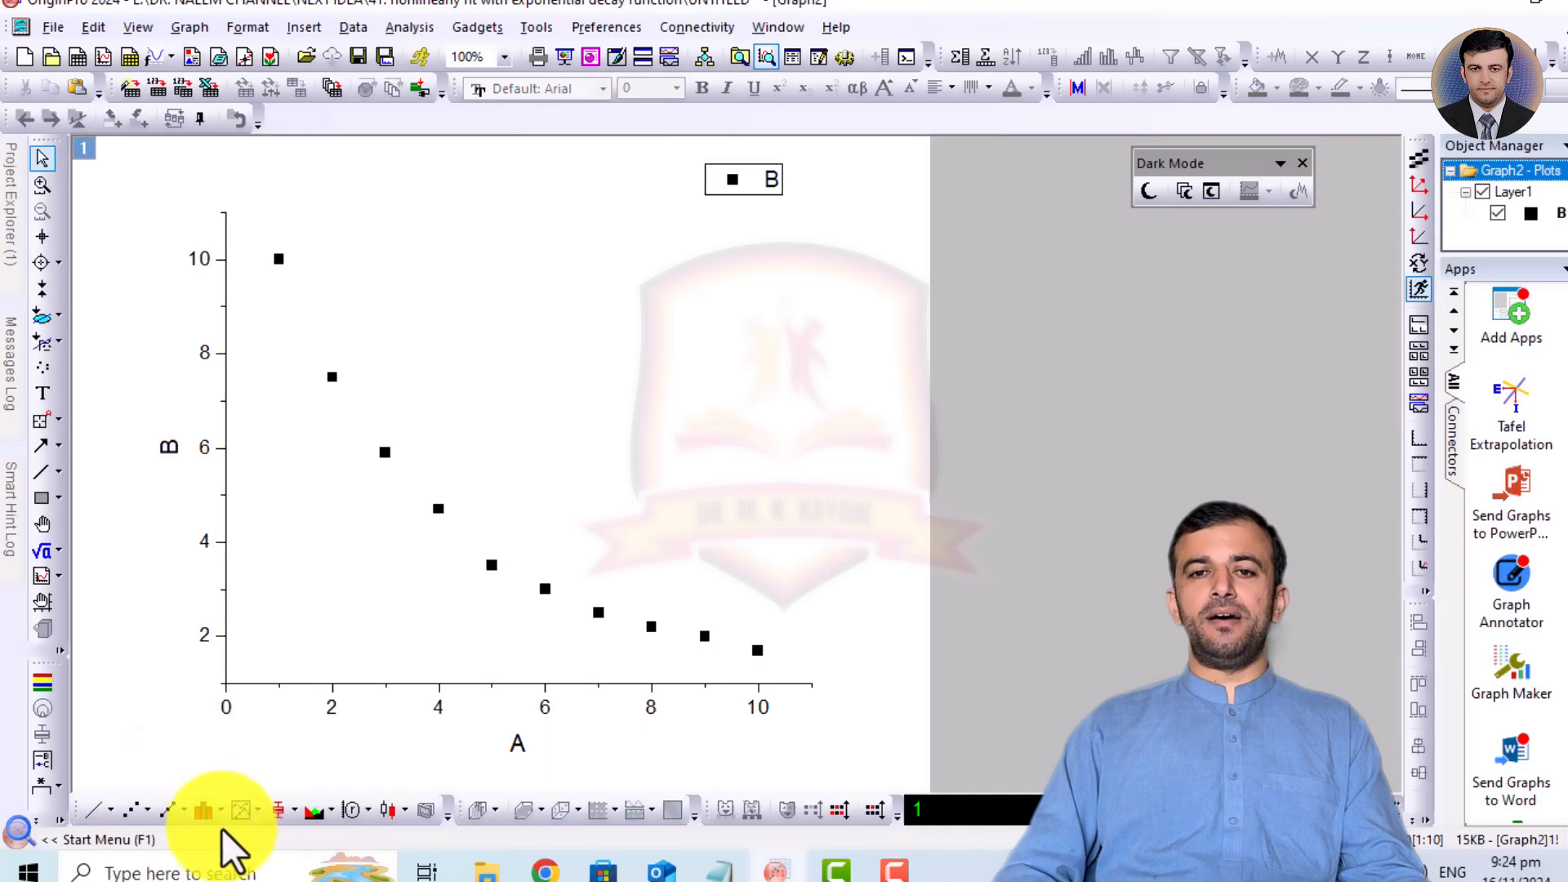
click(133, 810)
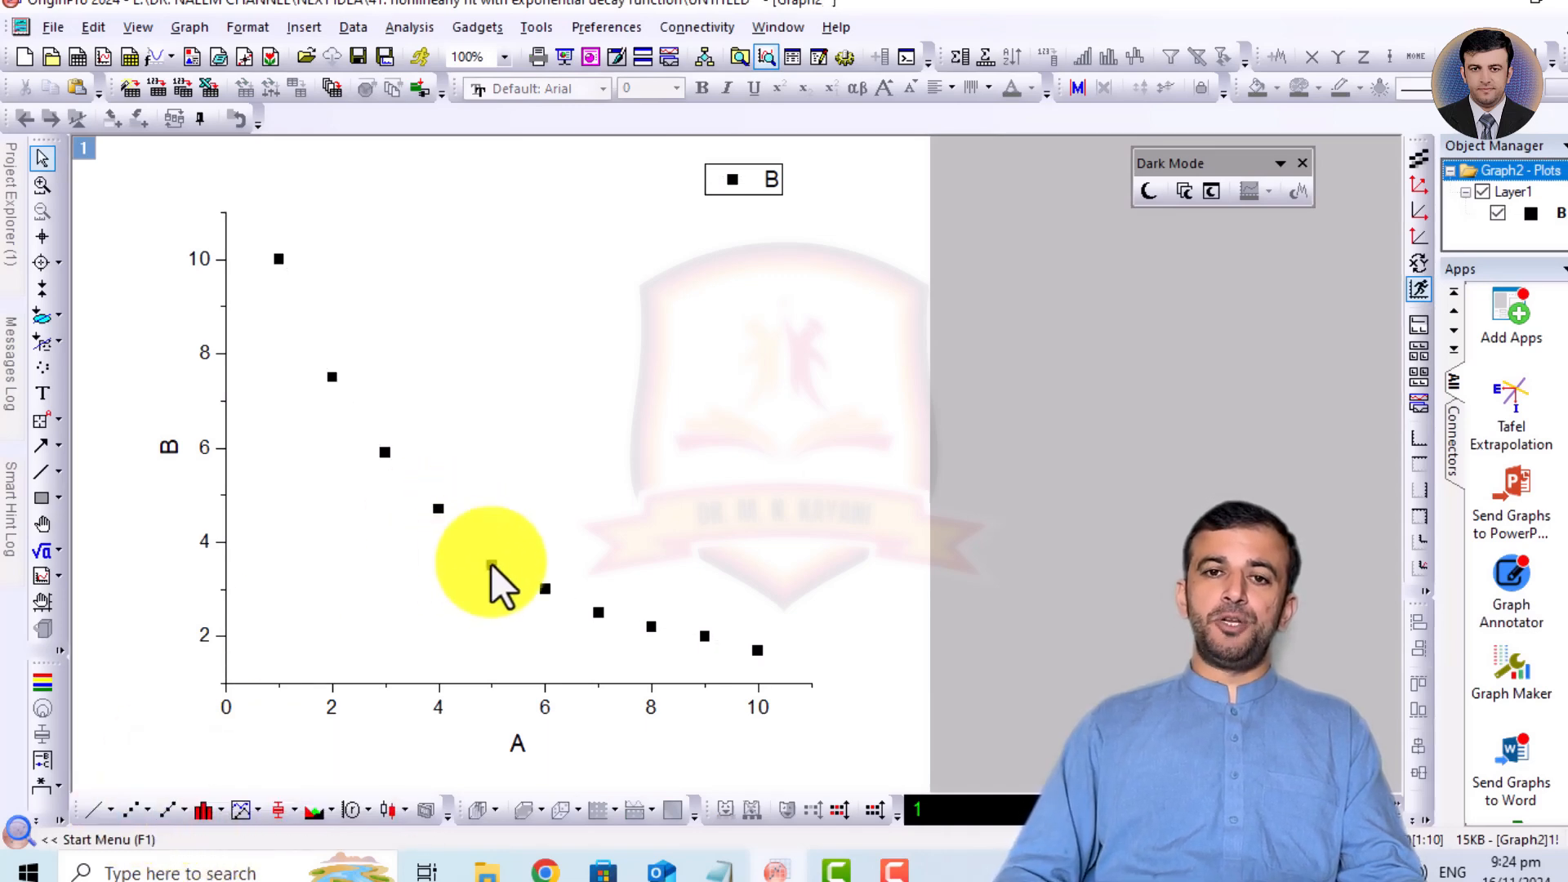
Change the scatter plot's symbols to open circles with a size of 12 points.
click(544, 590)
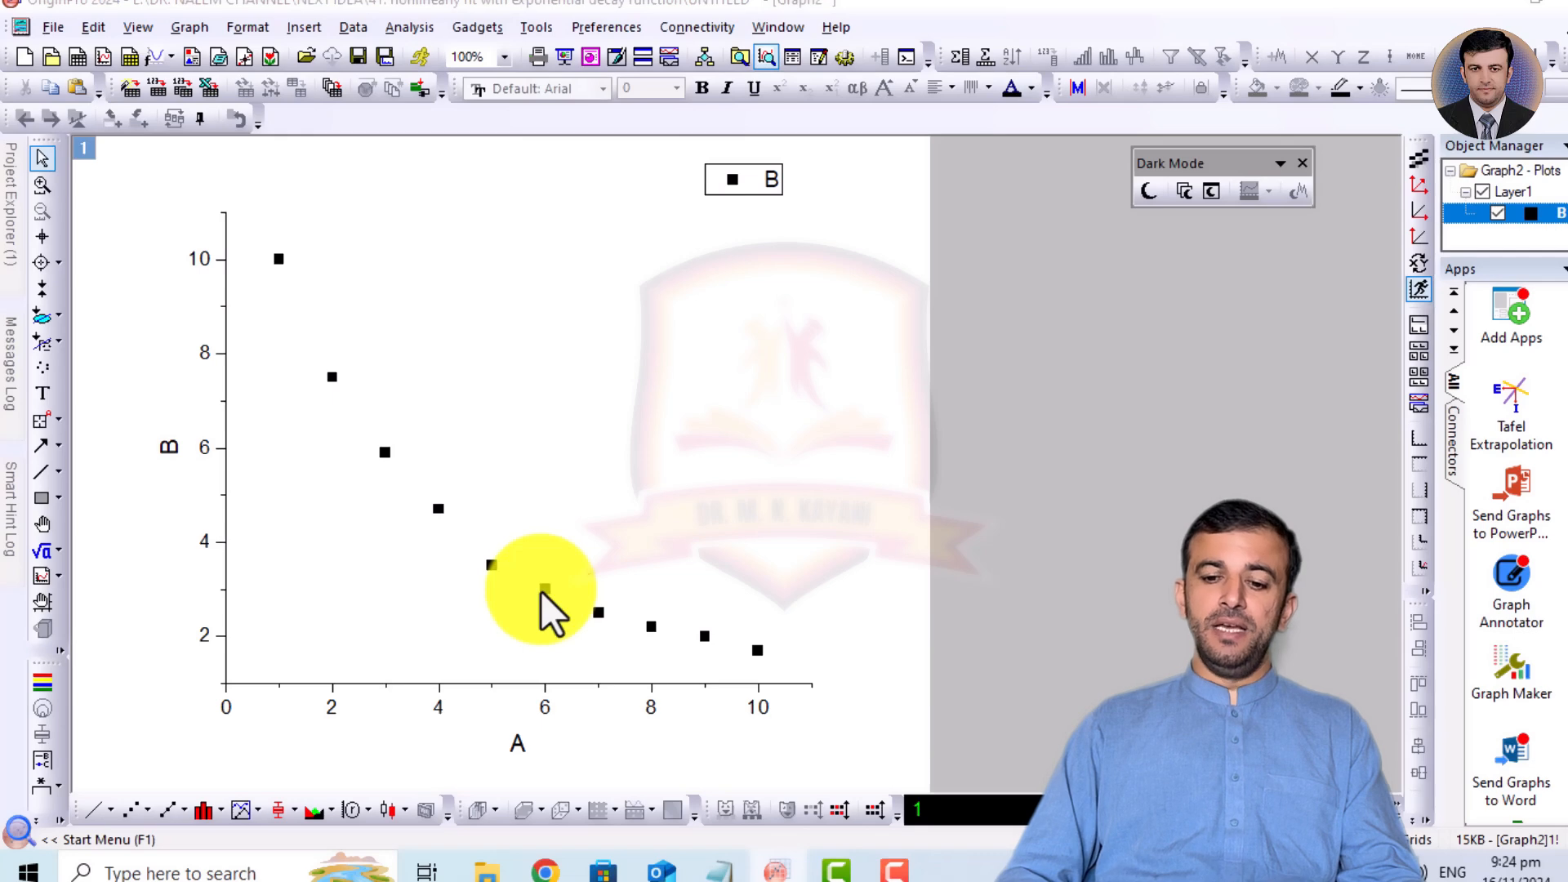
double_click(544, 590)
click(950, 300)
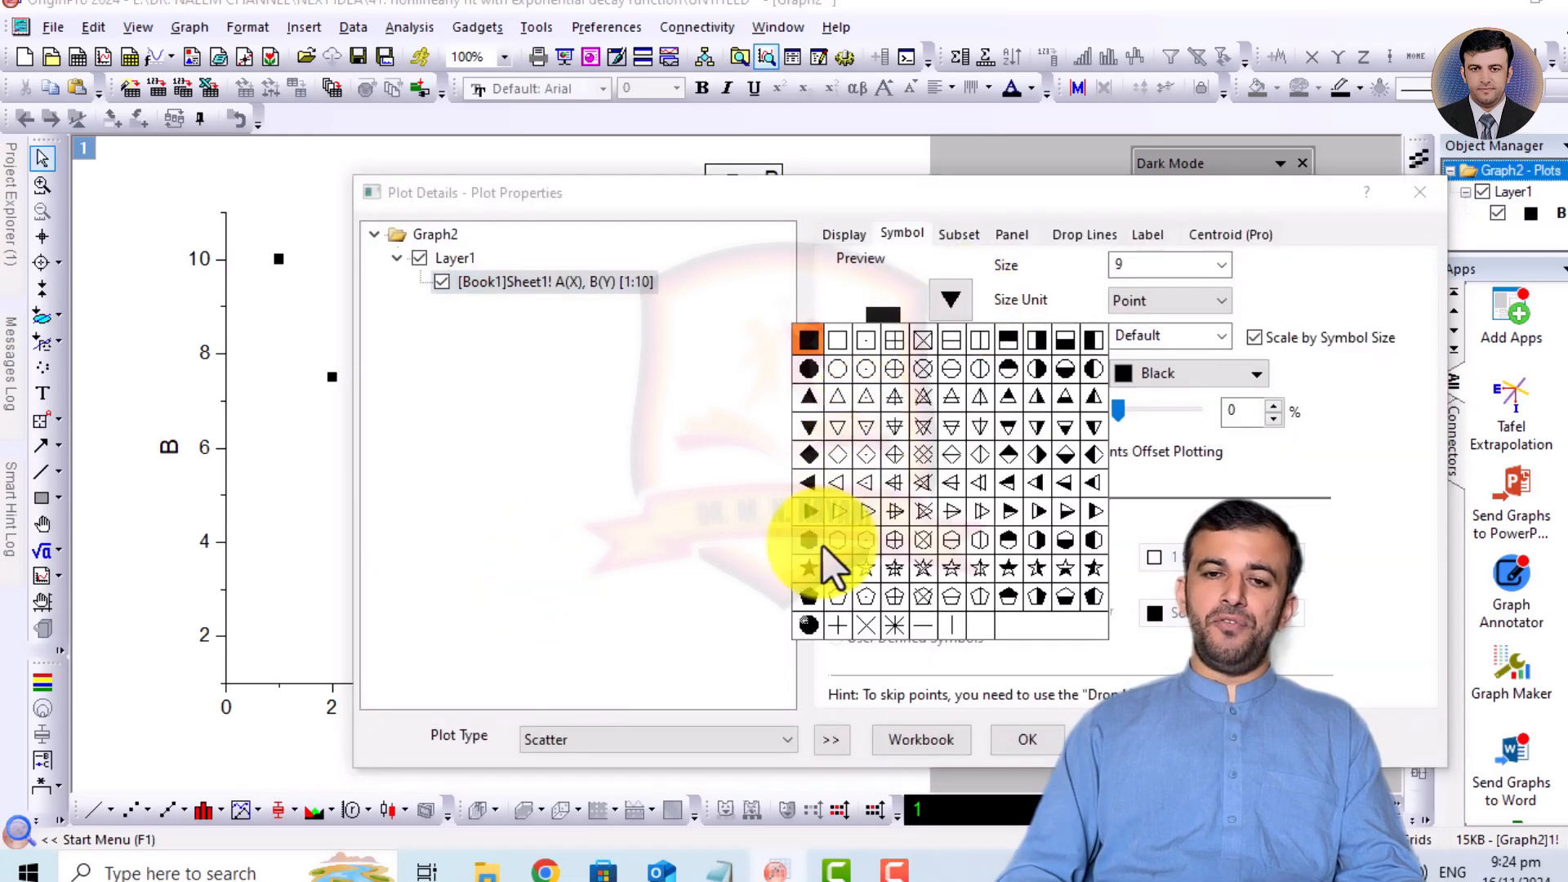
click(835, 370)
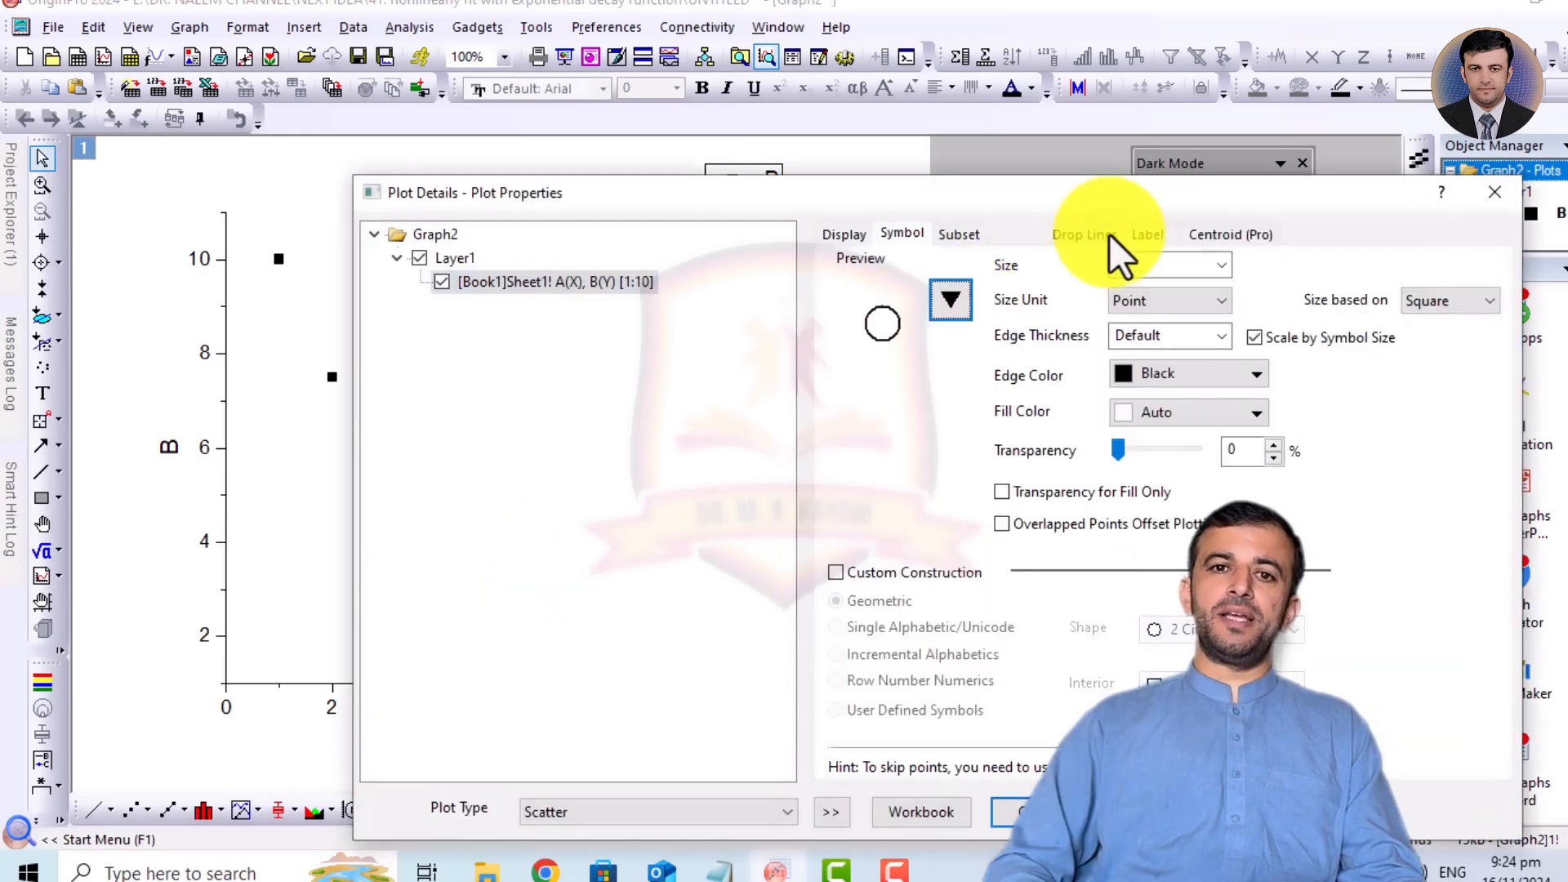
click(1223, 265)
click(1129, 367)
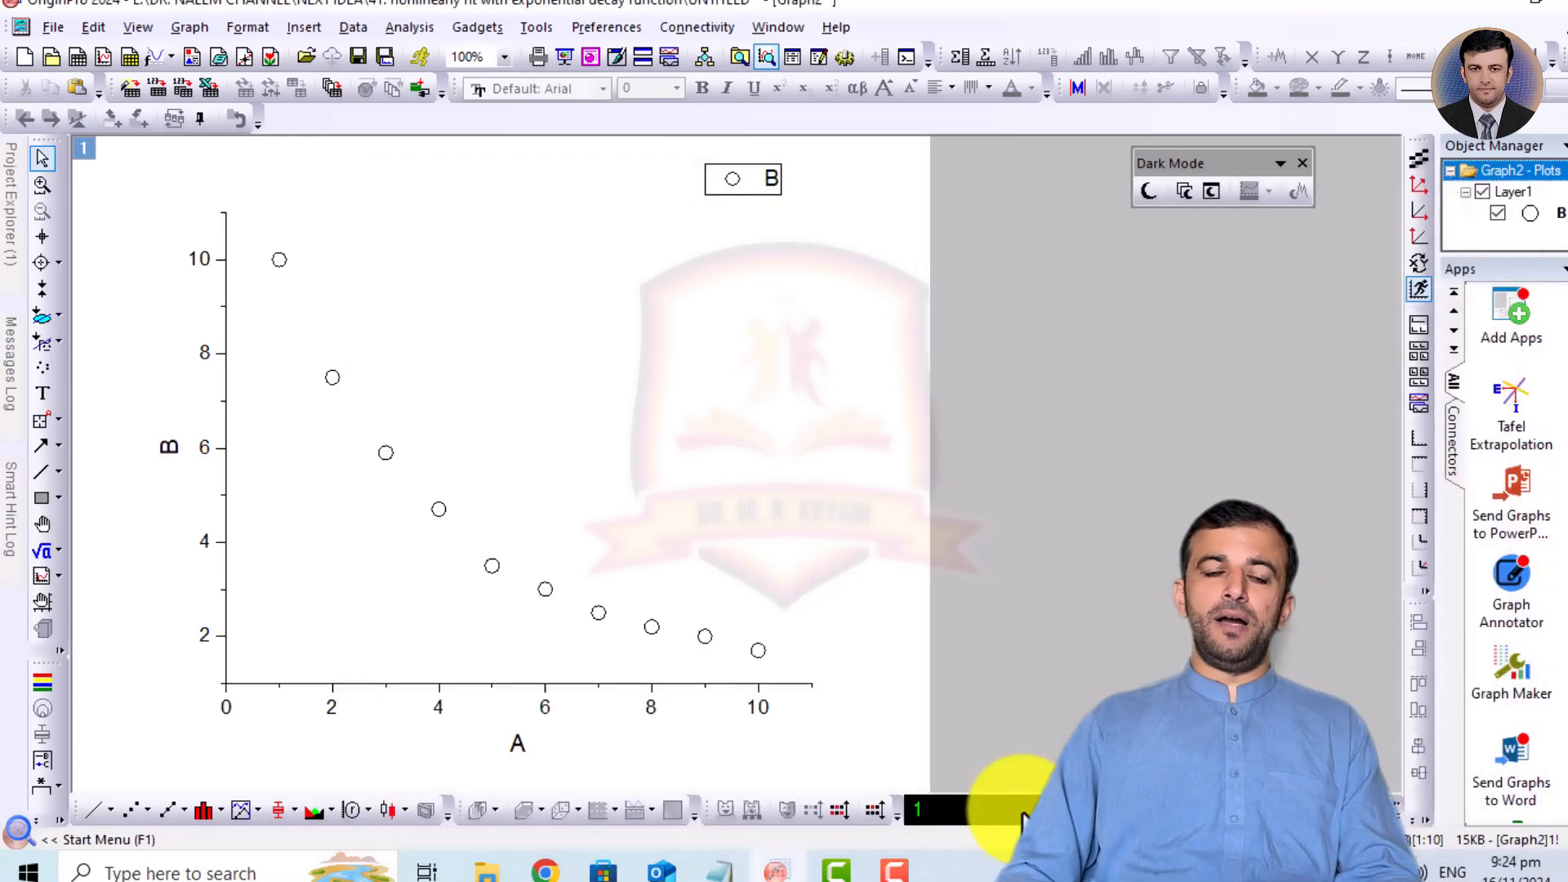
click(1020, 811)
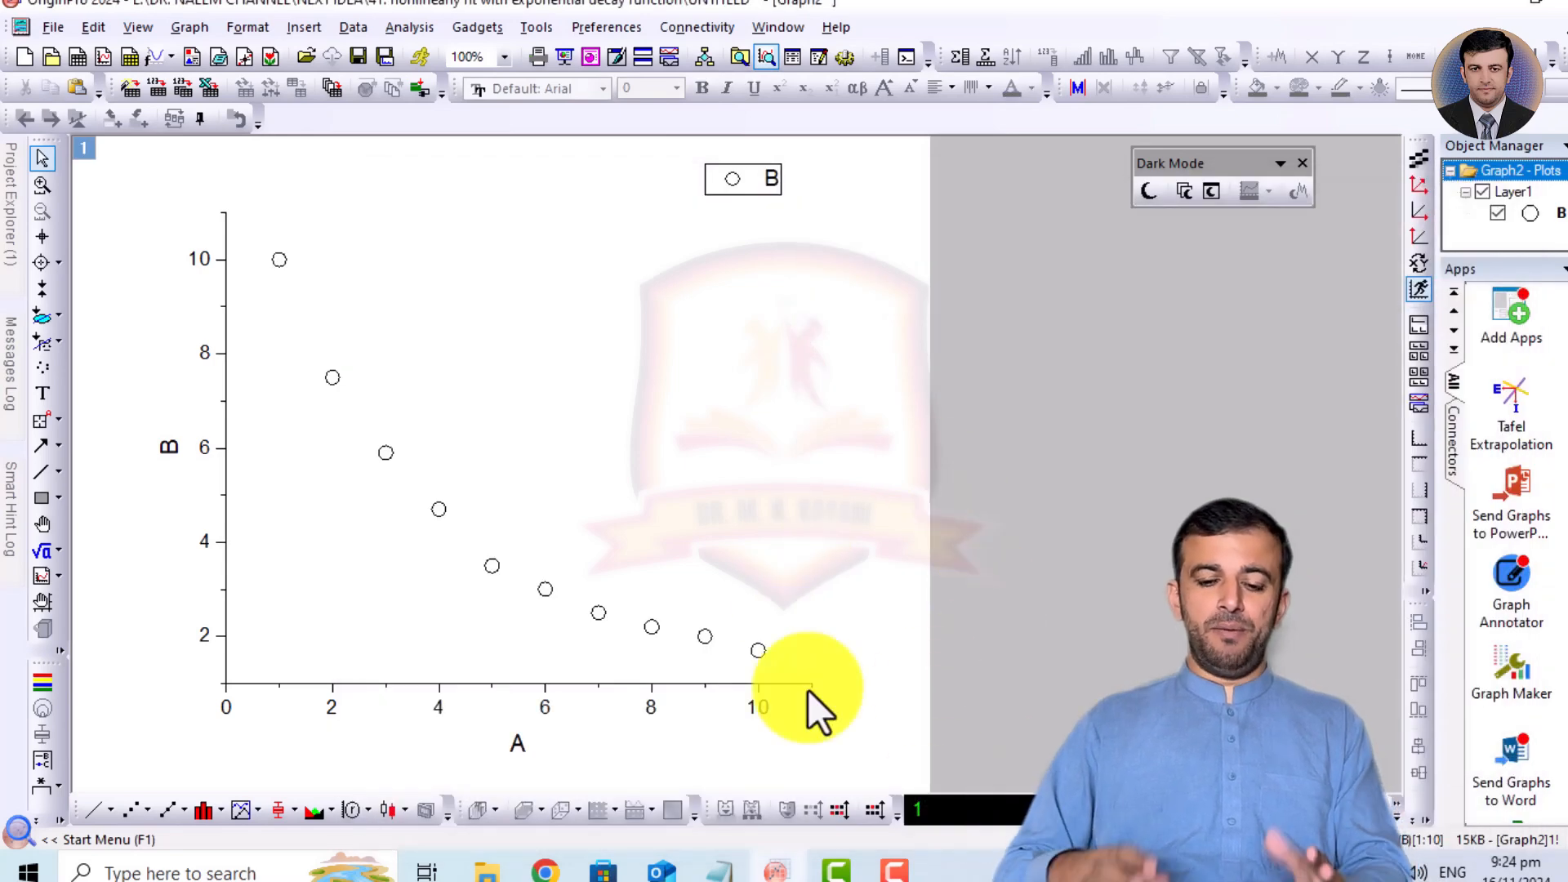
Change the scatter plot's symbol shape to a solid filled circle.
click(704, 637)
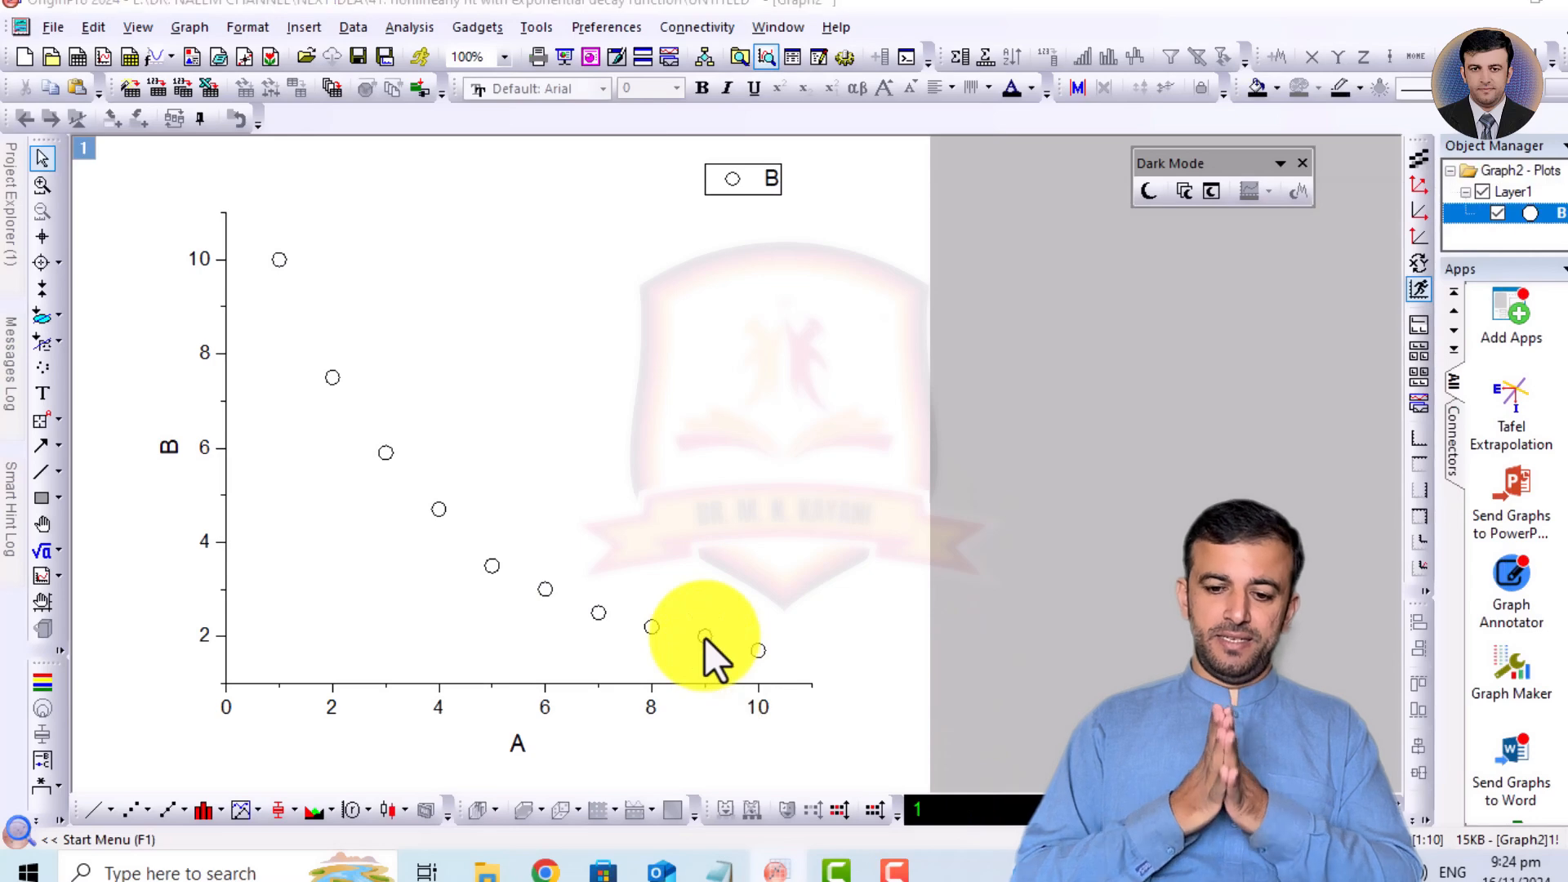
double_click(704, 637)
click(950, 299)
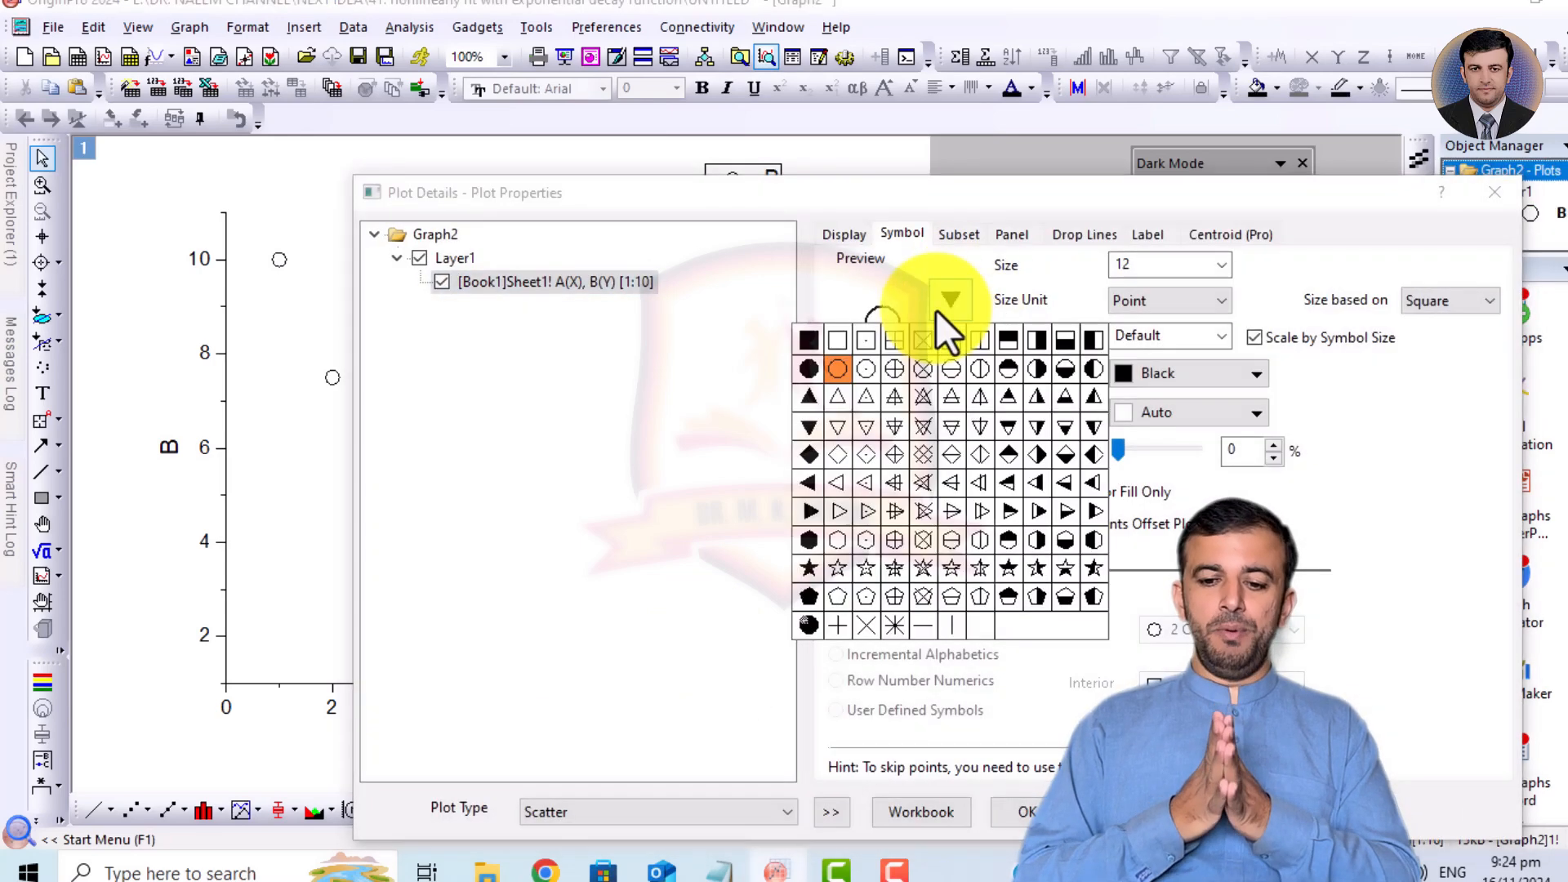
click(809, 370)
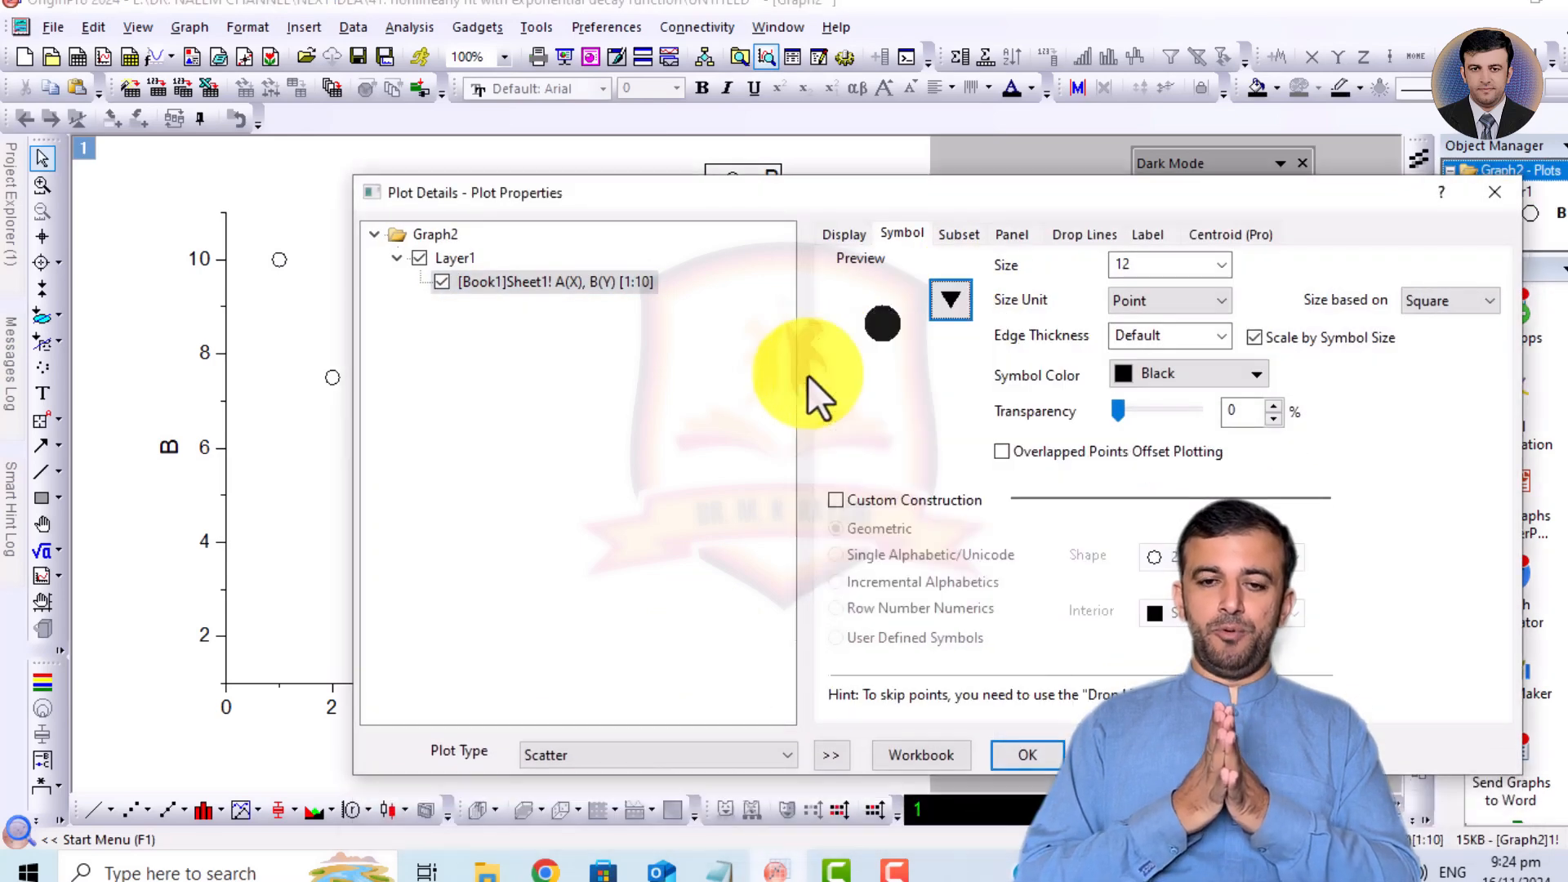
click(1026, 739)
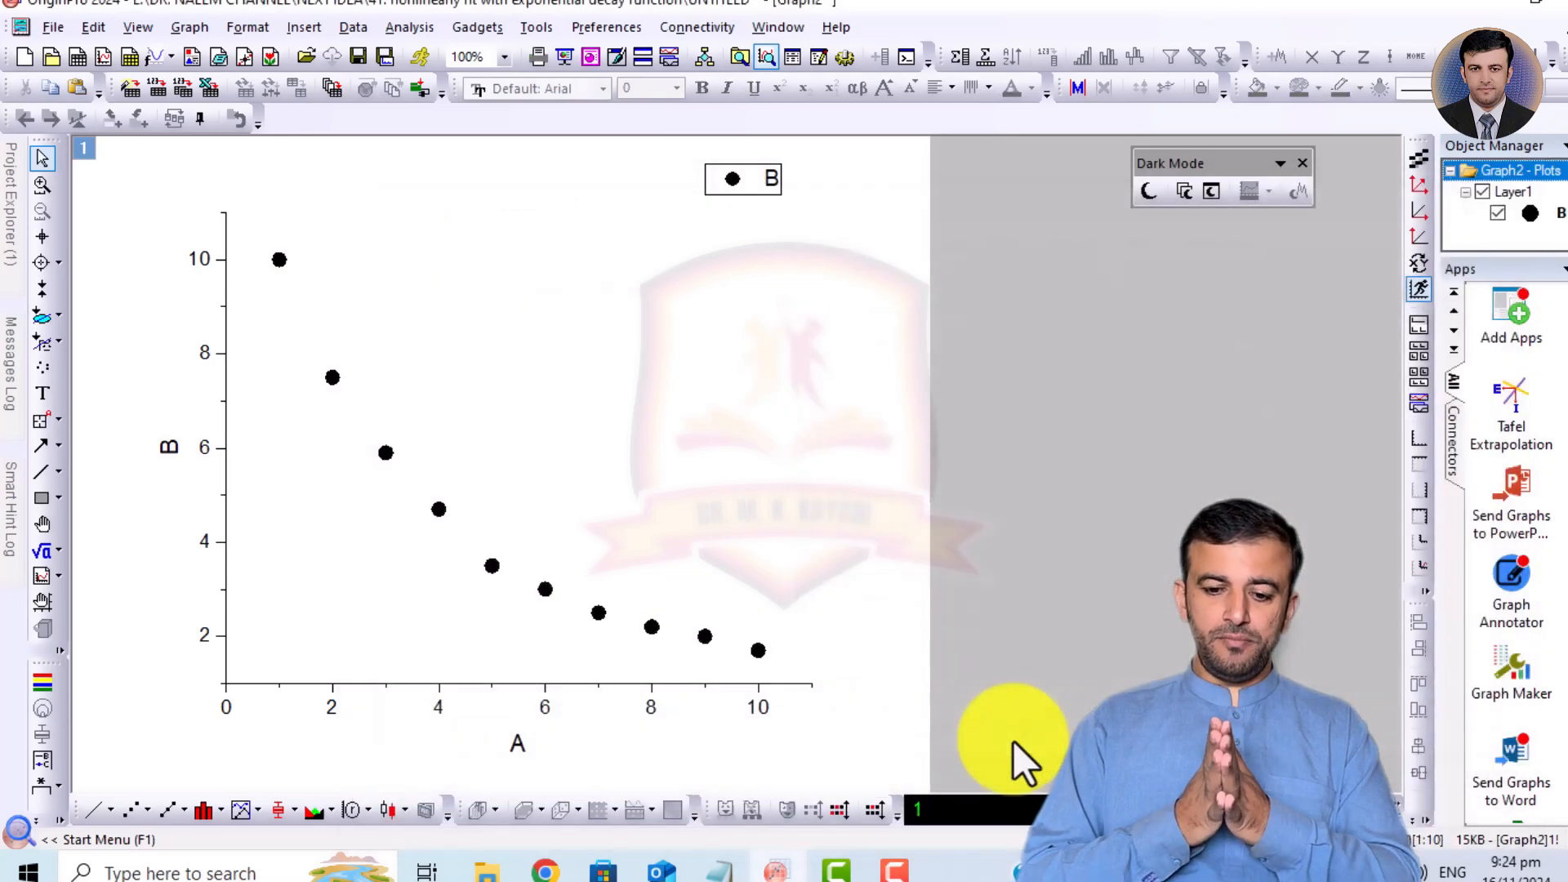
Set the symbol color of the scatter points to Red.
double_click(707, 640)
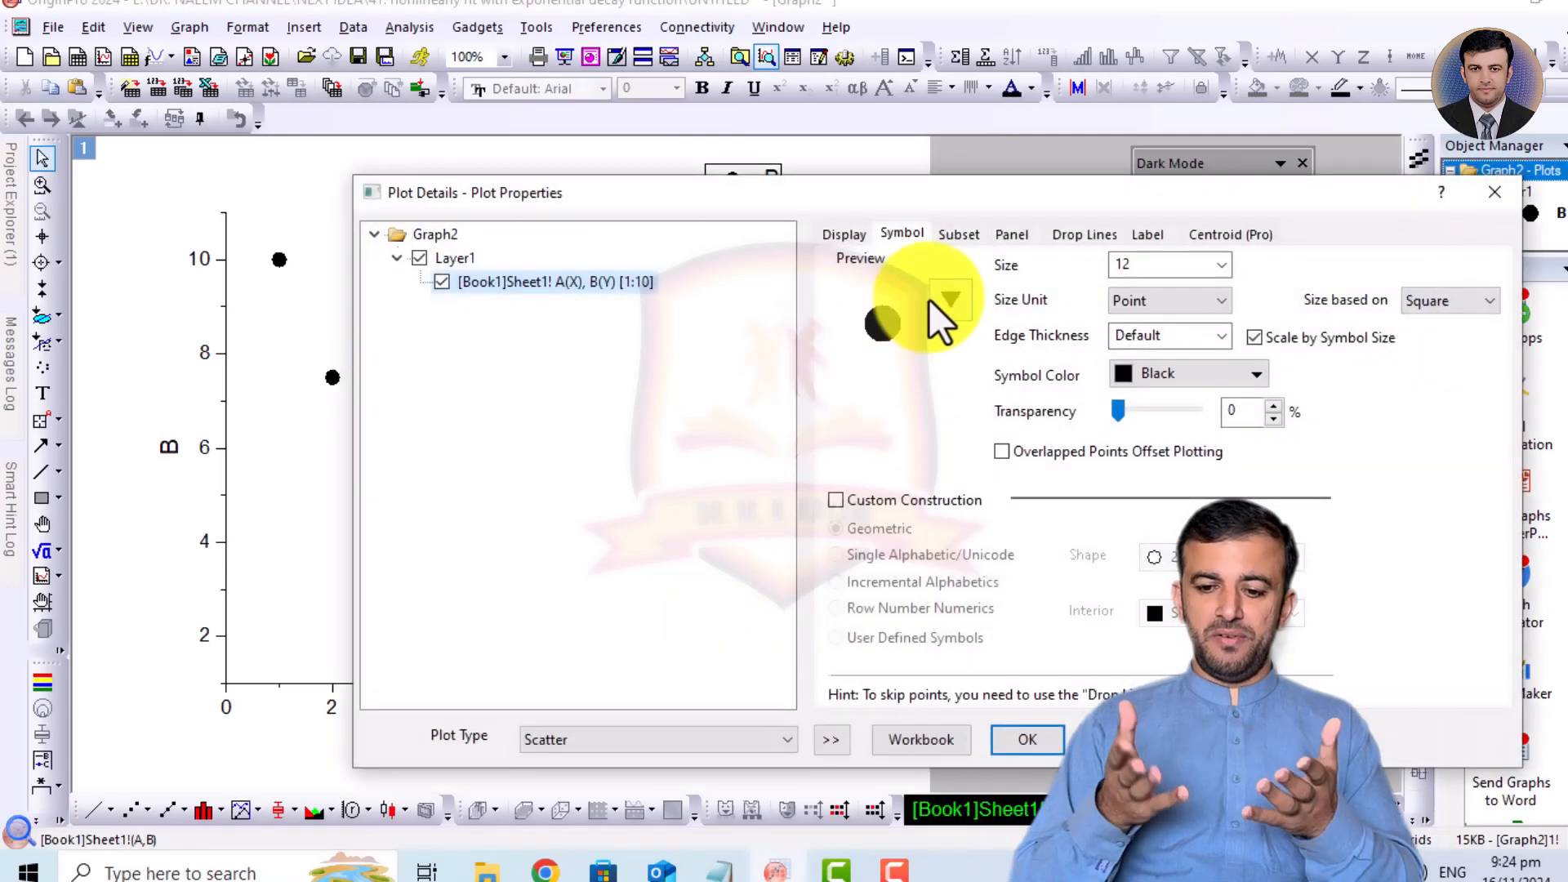
click(1144, 373)
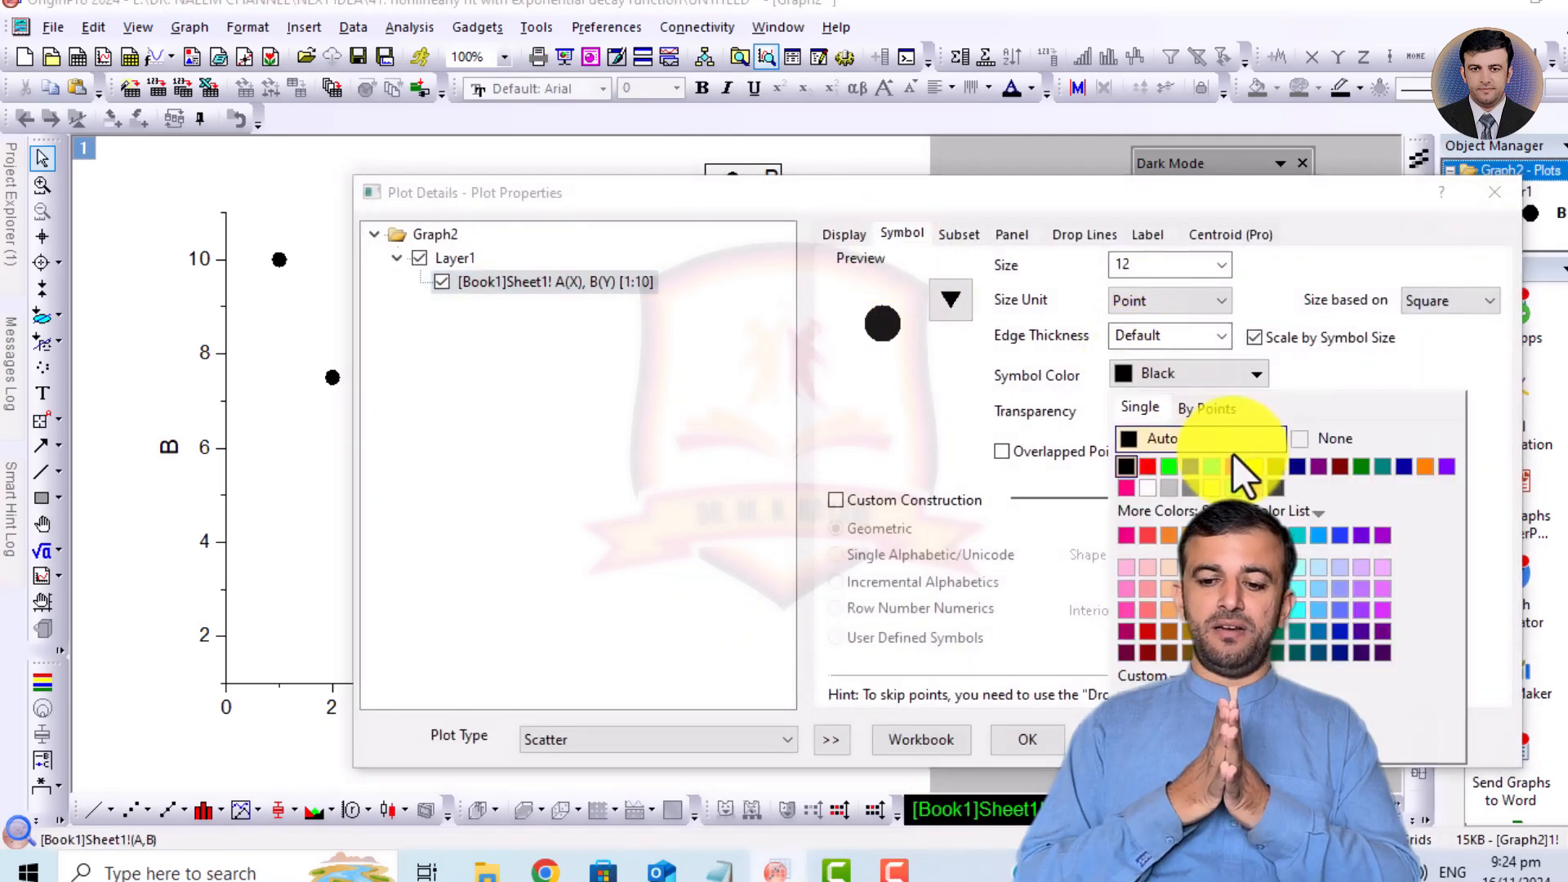
click(1148, 466)
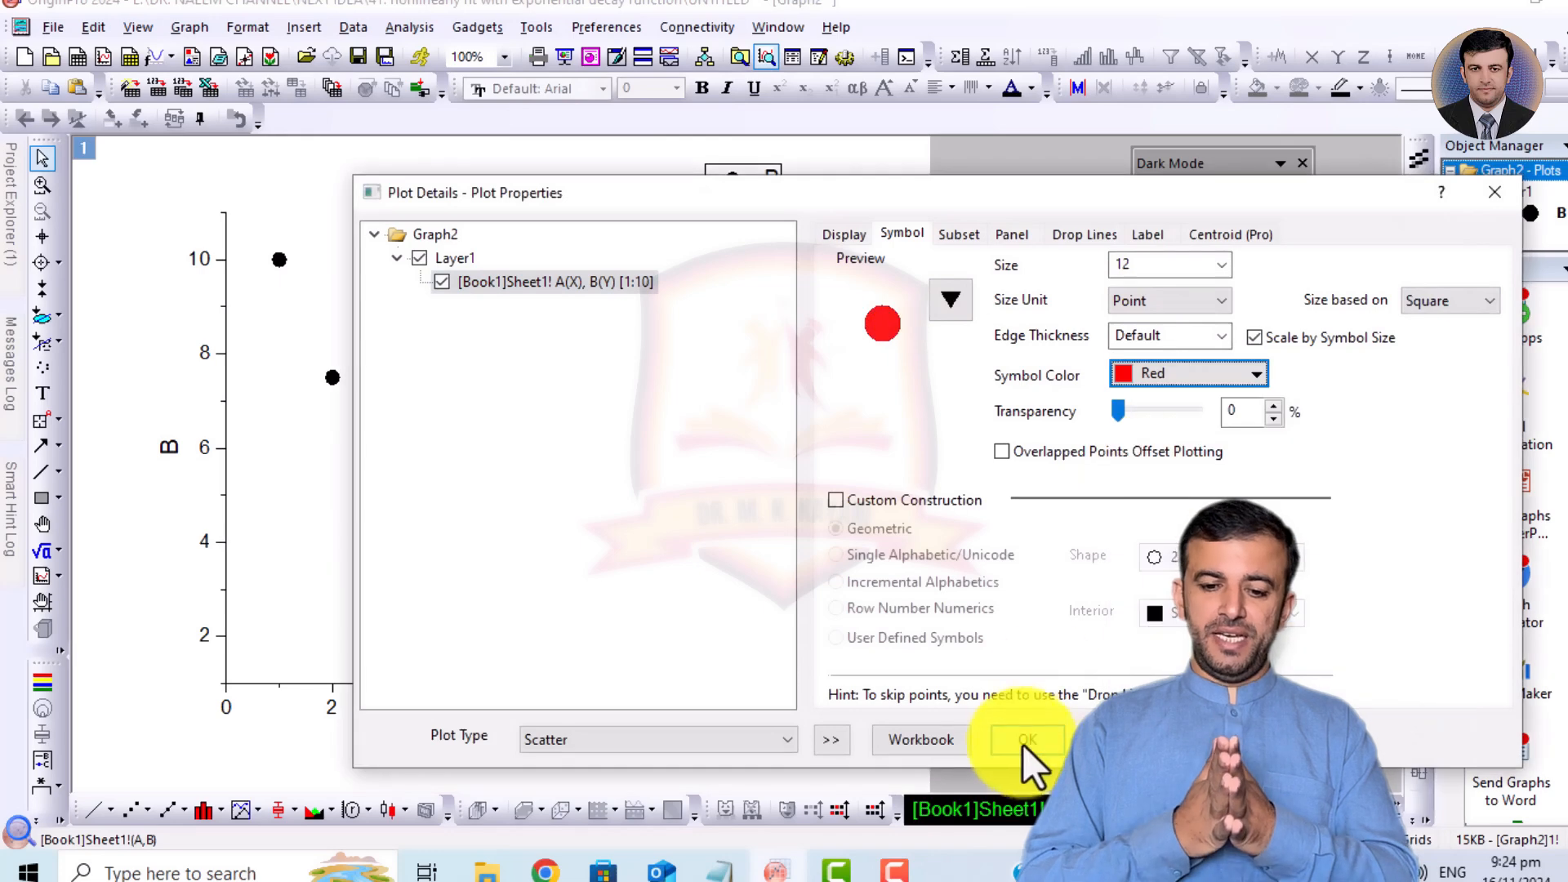
click(1023, 740)
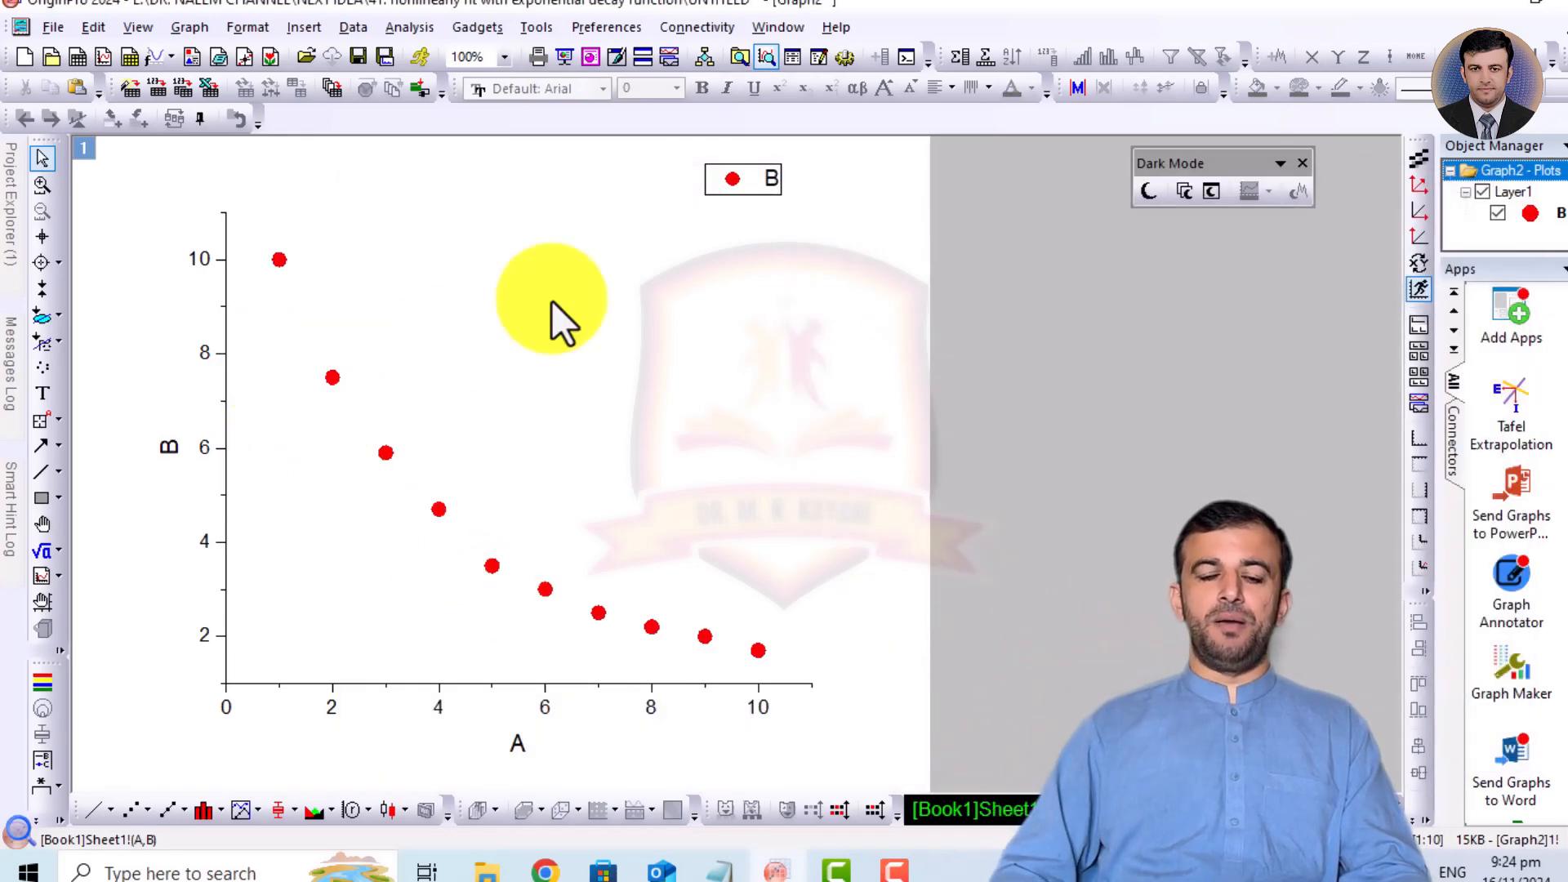
click(415, 26)
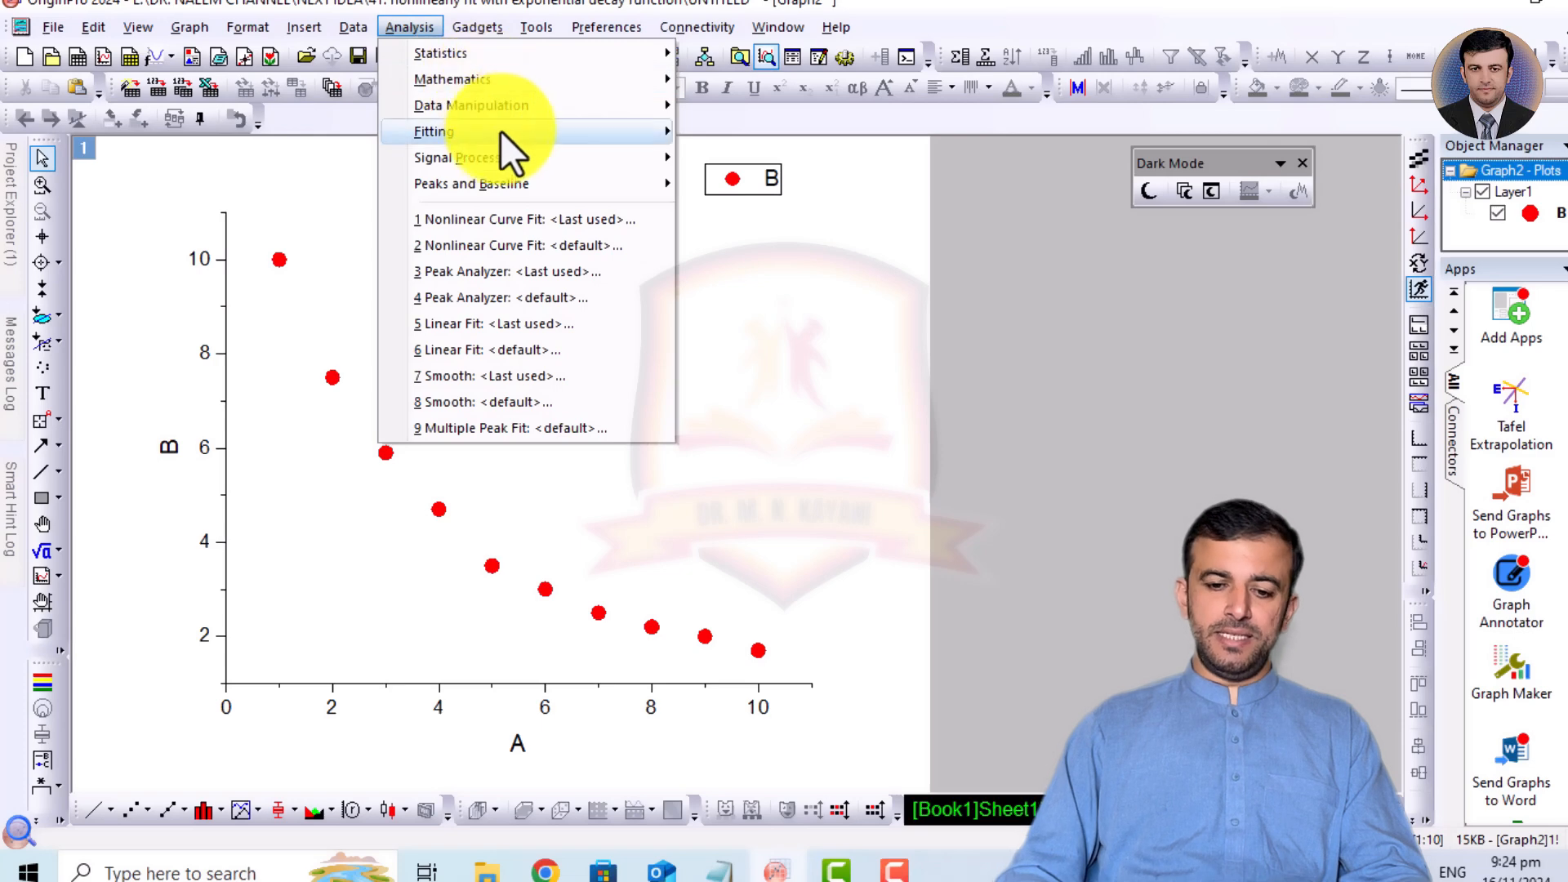
mouse_move(501, 135)
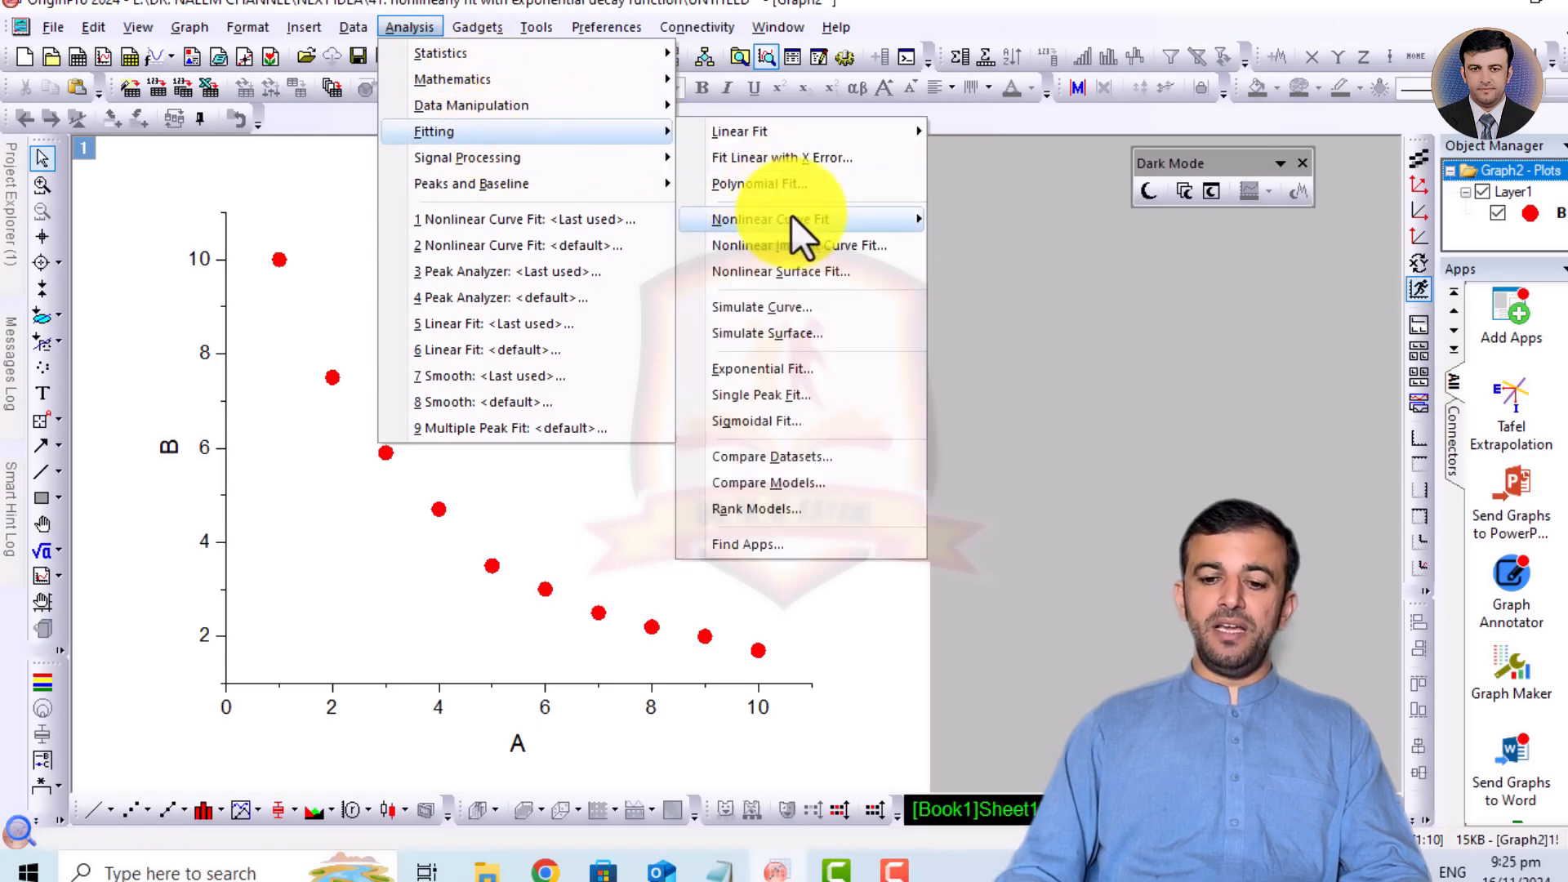
mouse_move(793, 214)
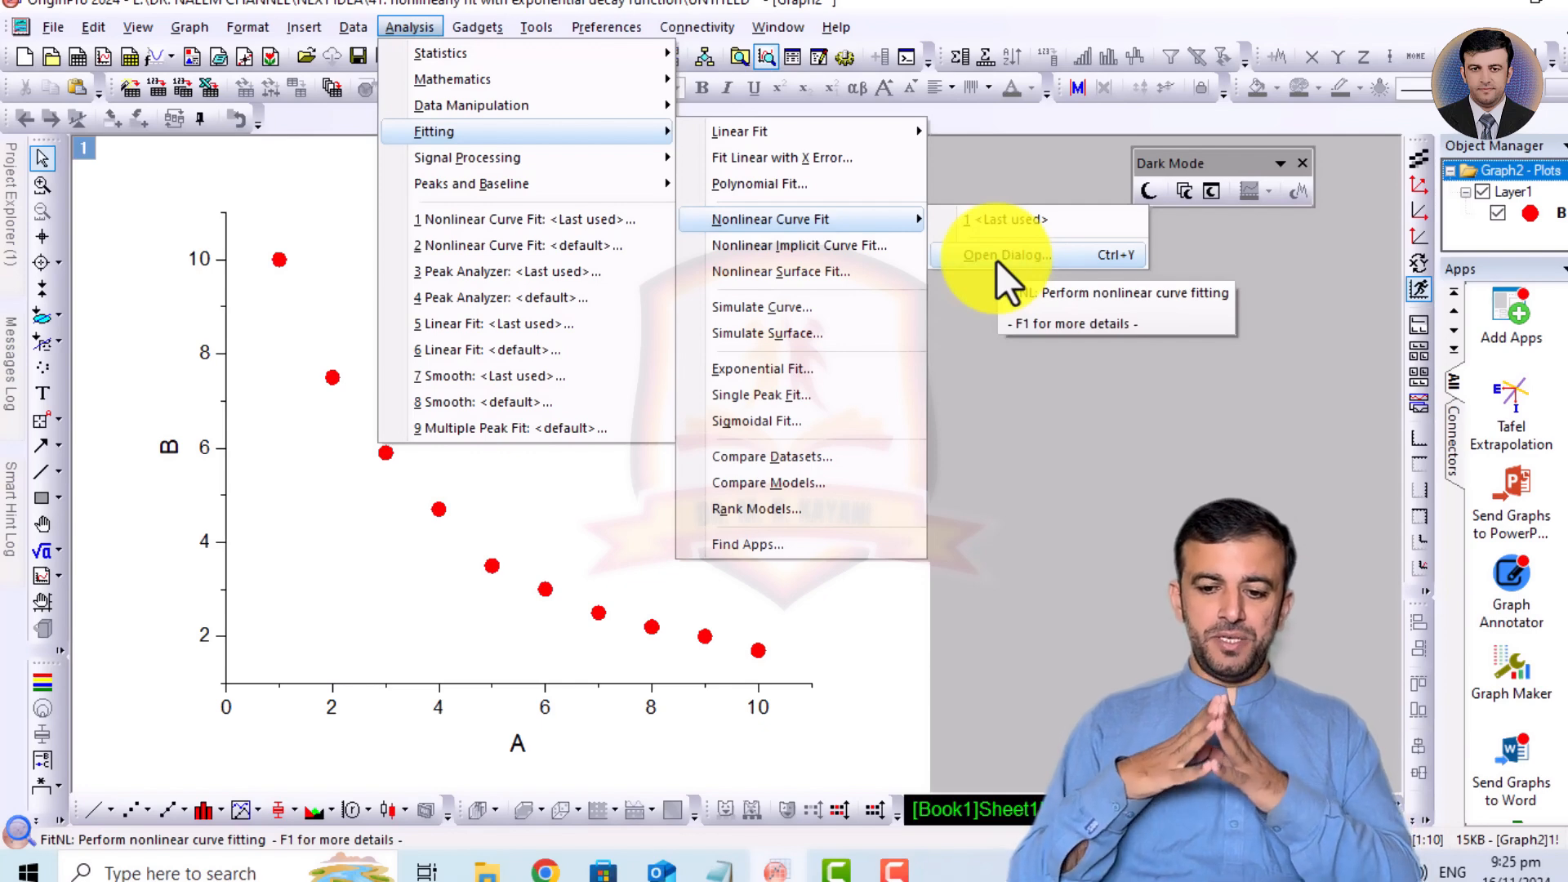
click(410, 27)
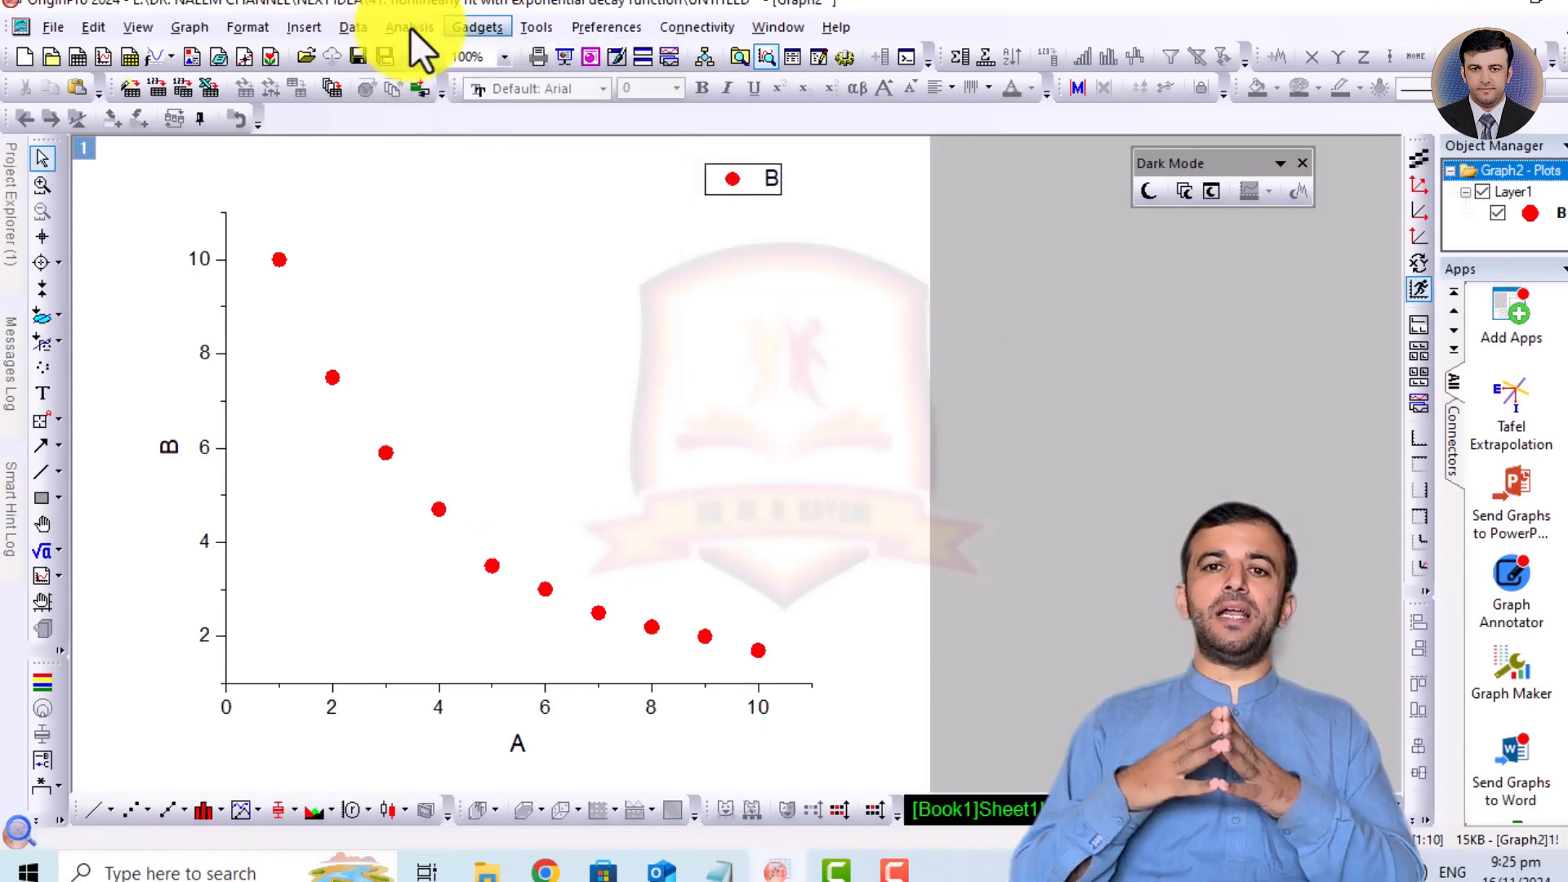
click(412, 29)
click(420, 22)
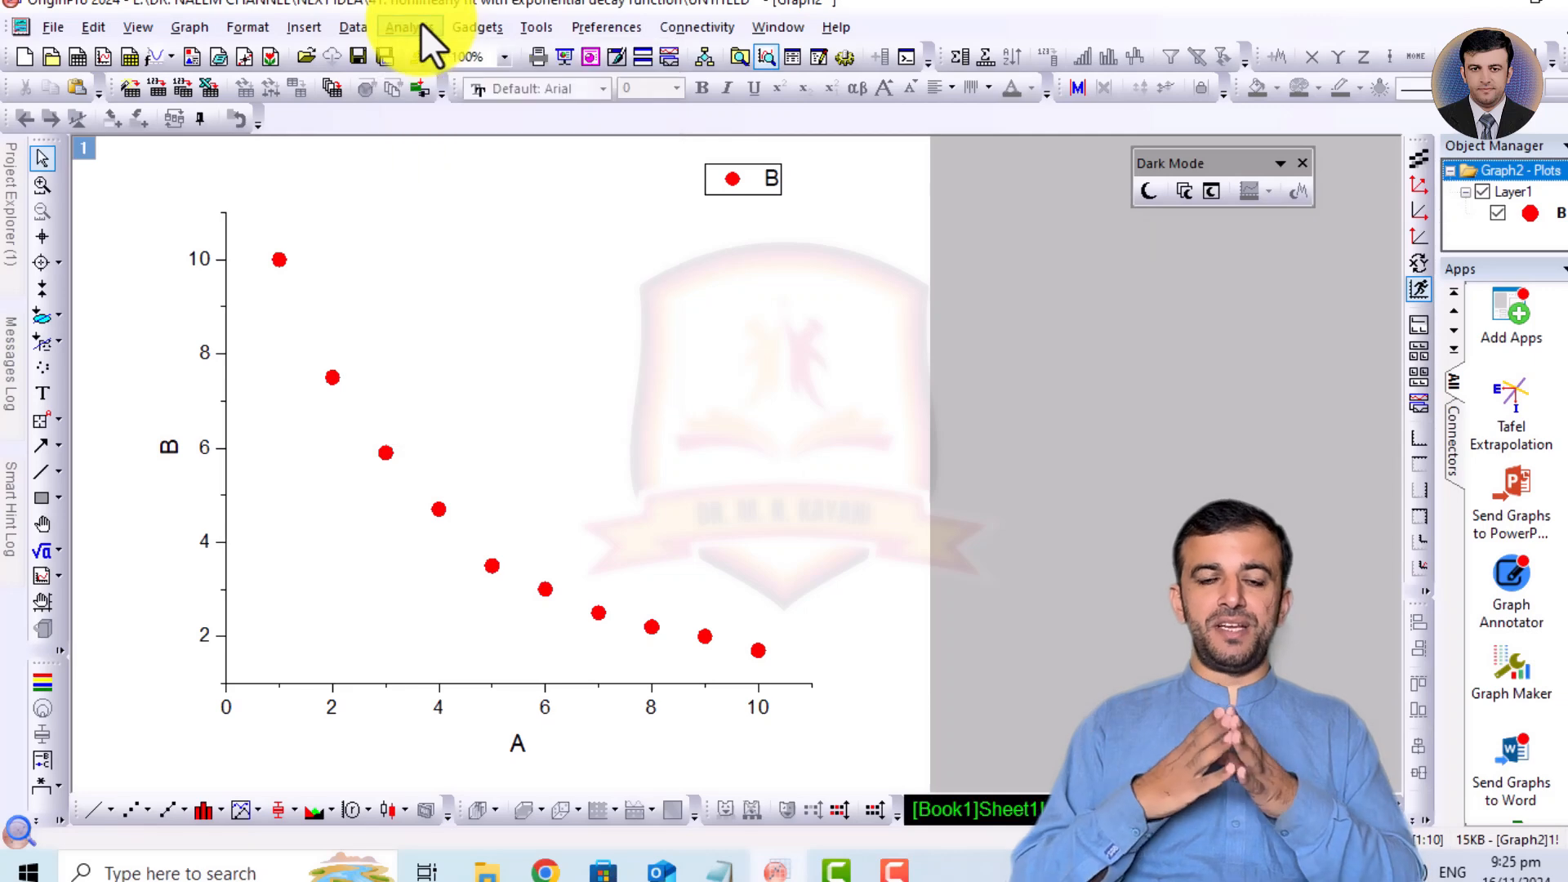
Set up a nonlinear curve fit of the plotted data using the ExpDec1 function from the Origin Basic Functions category.
click(420, 22)
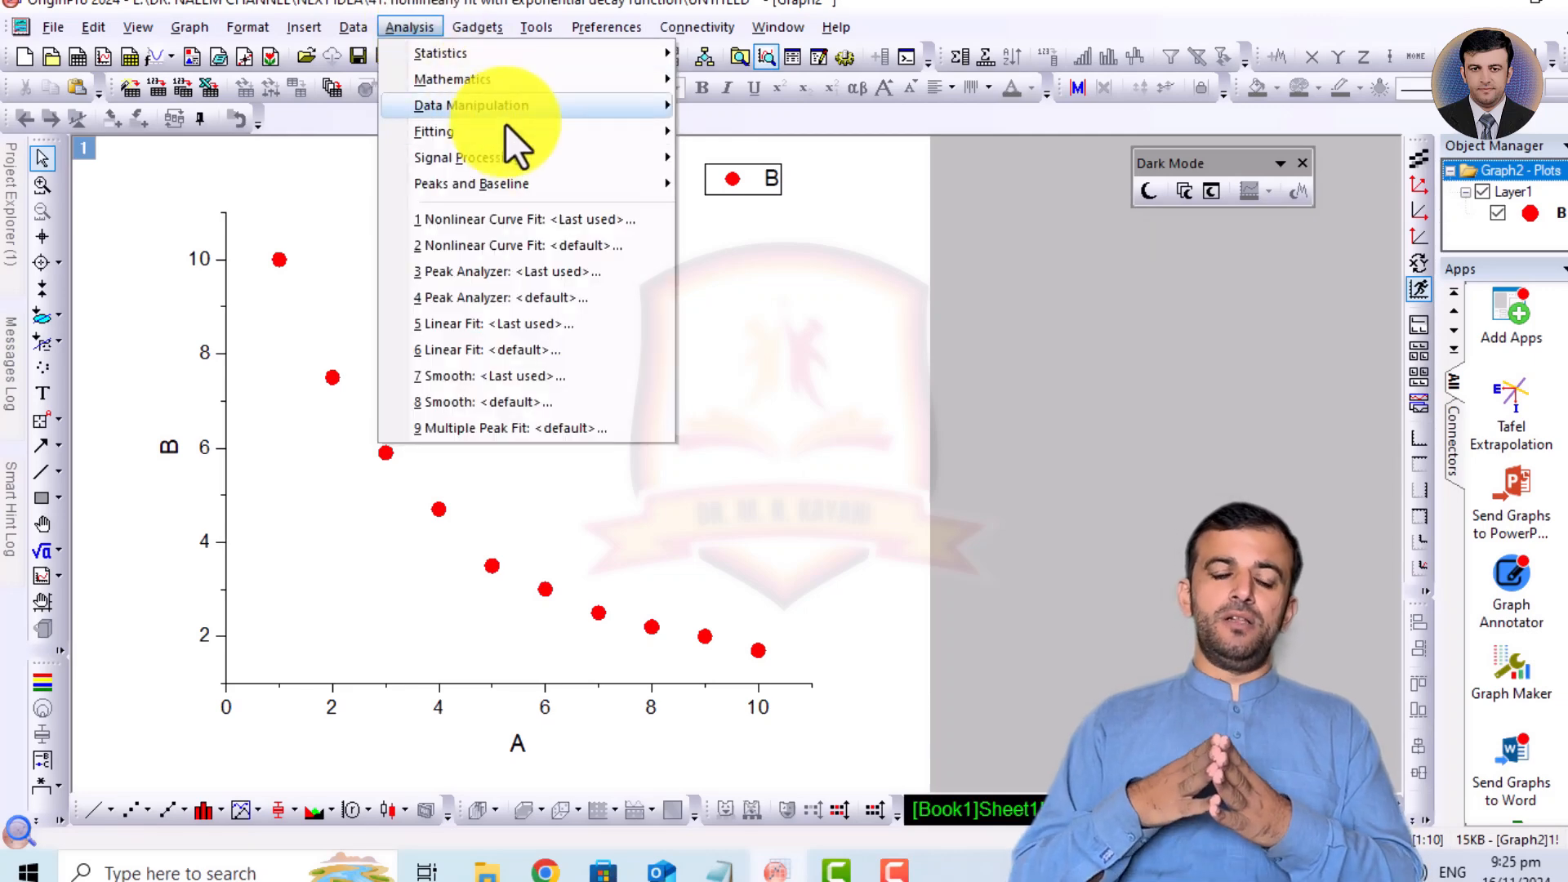
mouse_move(445, 134)
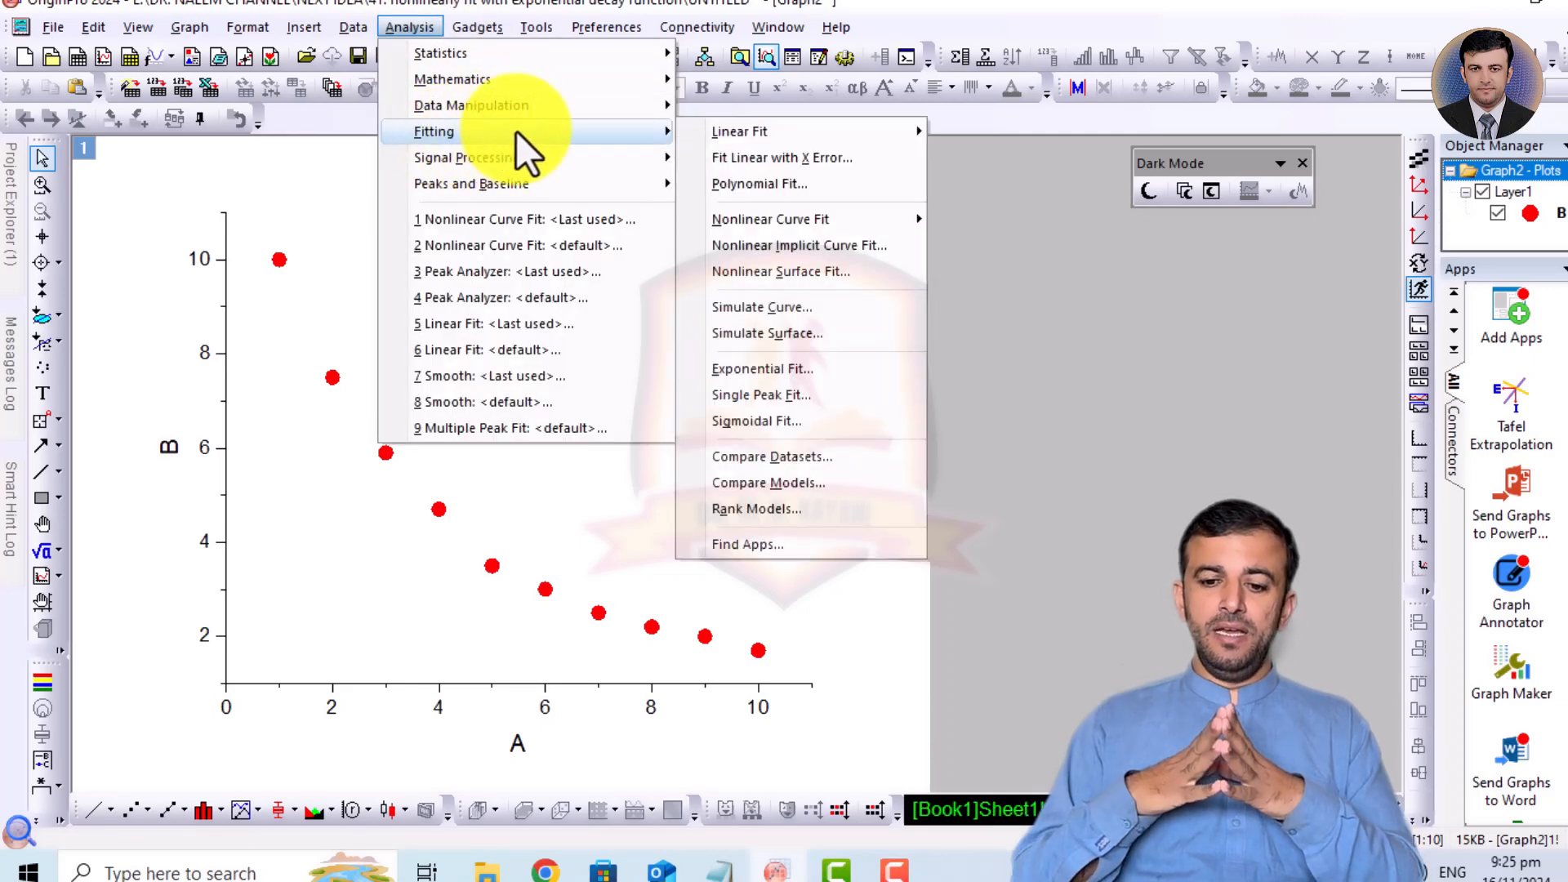
mouse_move(763, 132)
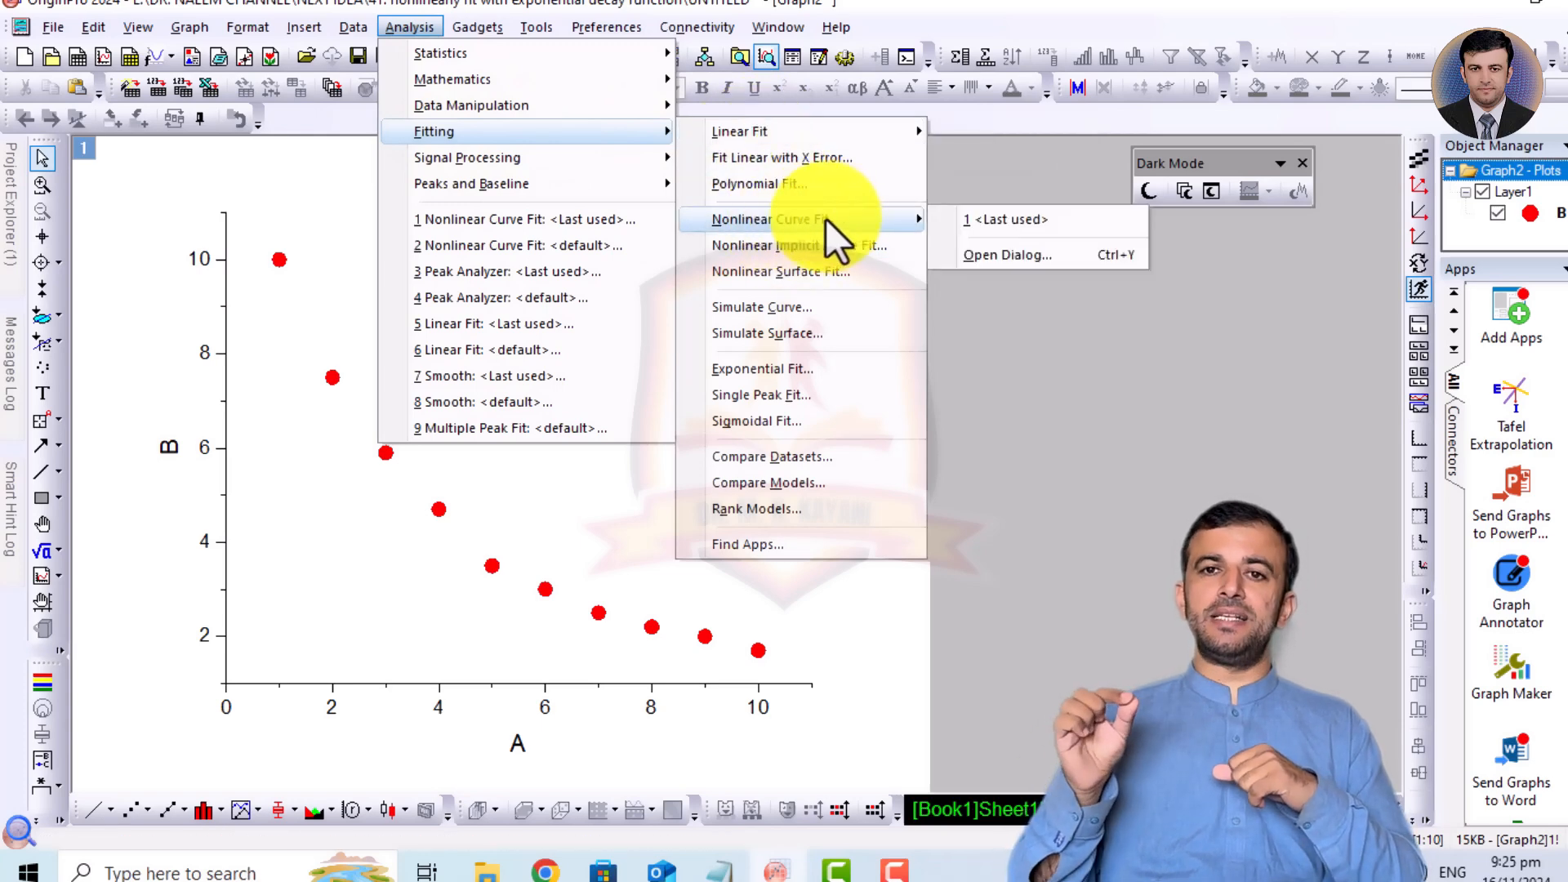
click(997, 255)
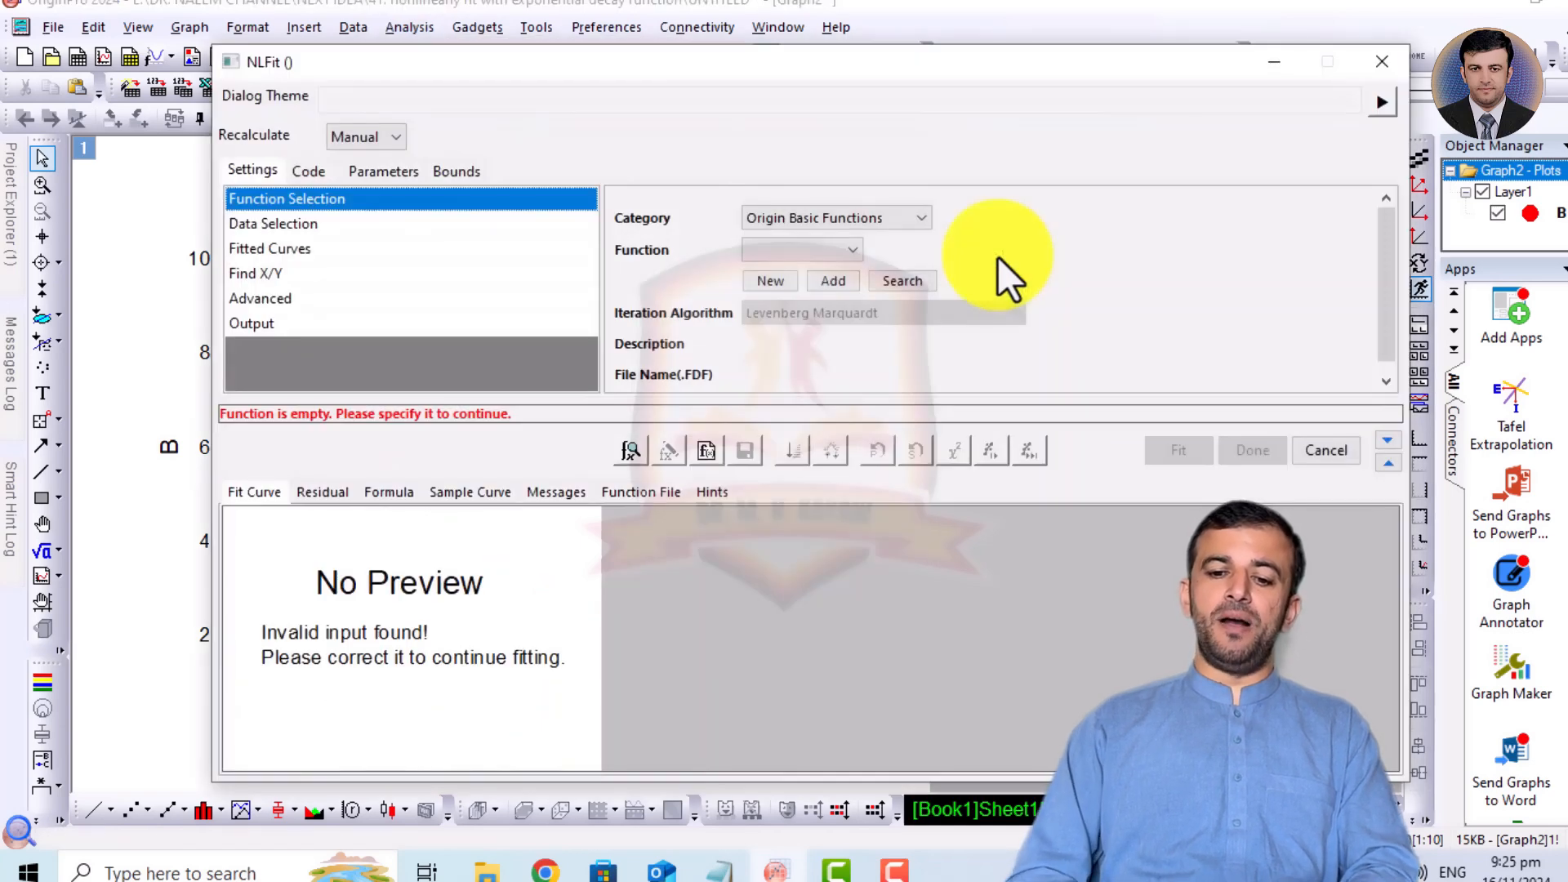
click(818, 218)
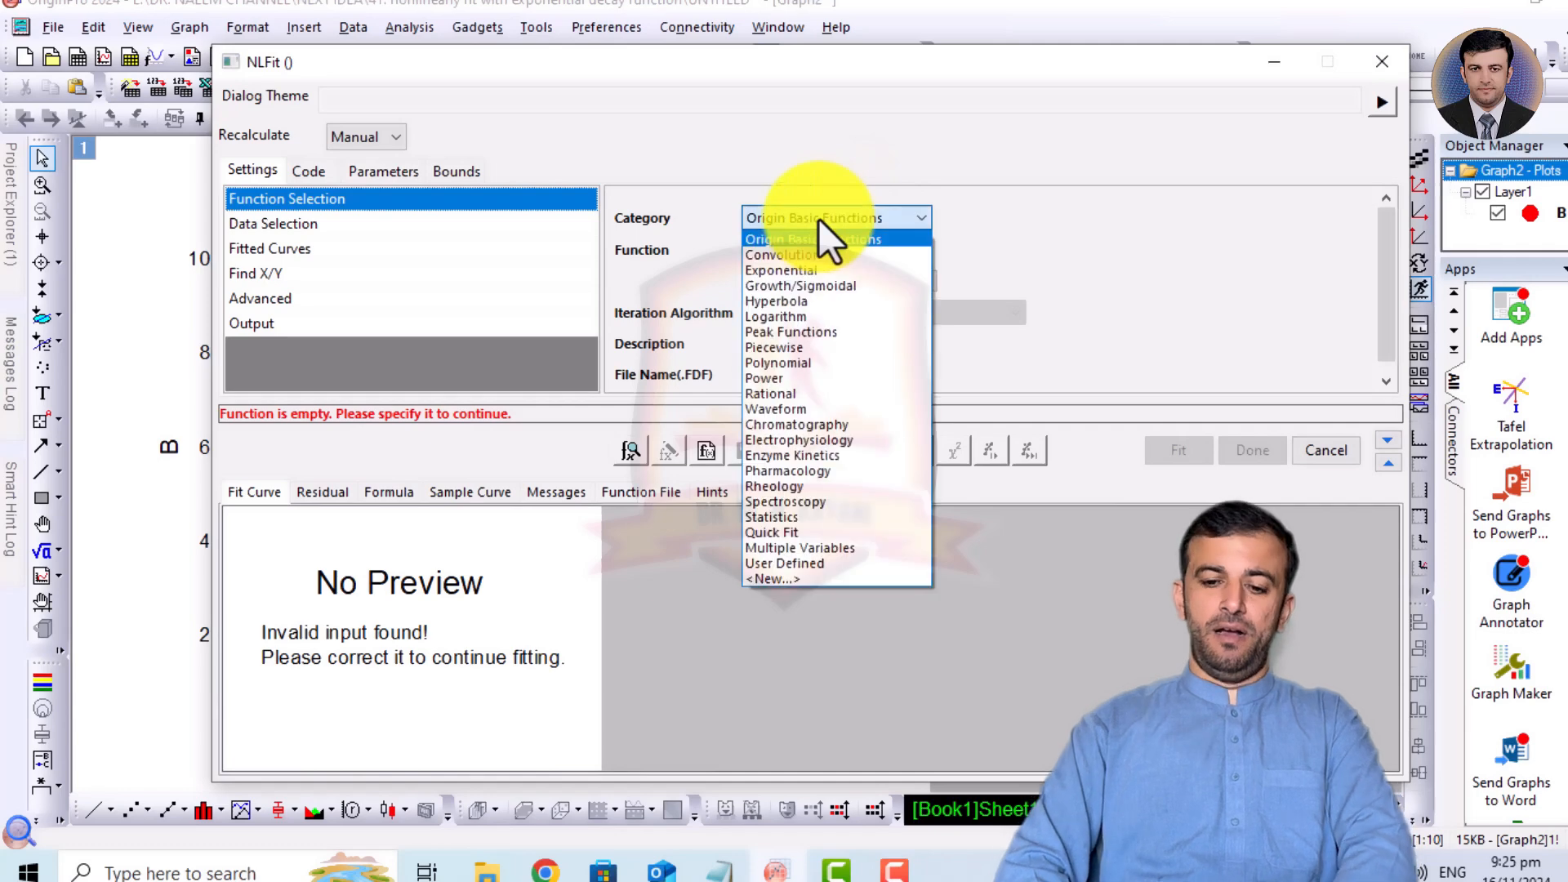
click(819, 219)
click(837, 253)
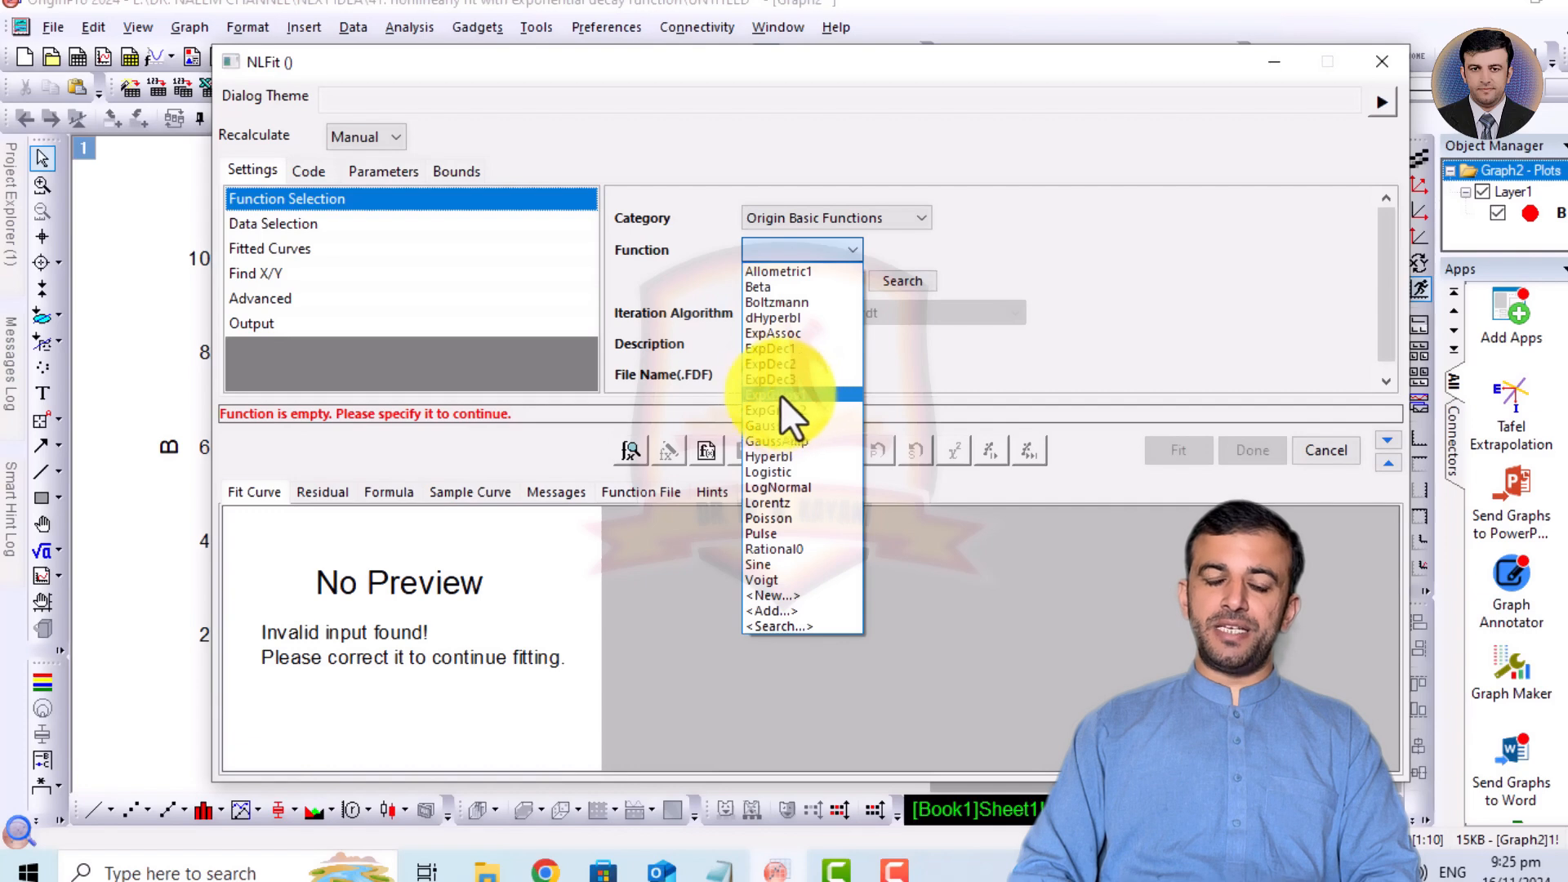
click(786, 346)
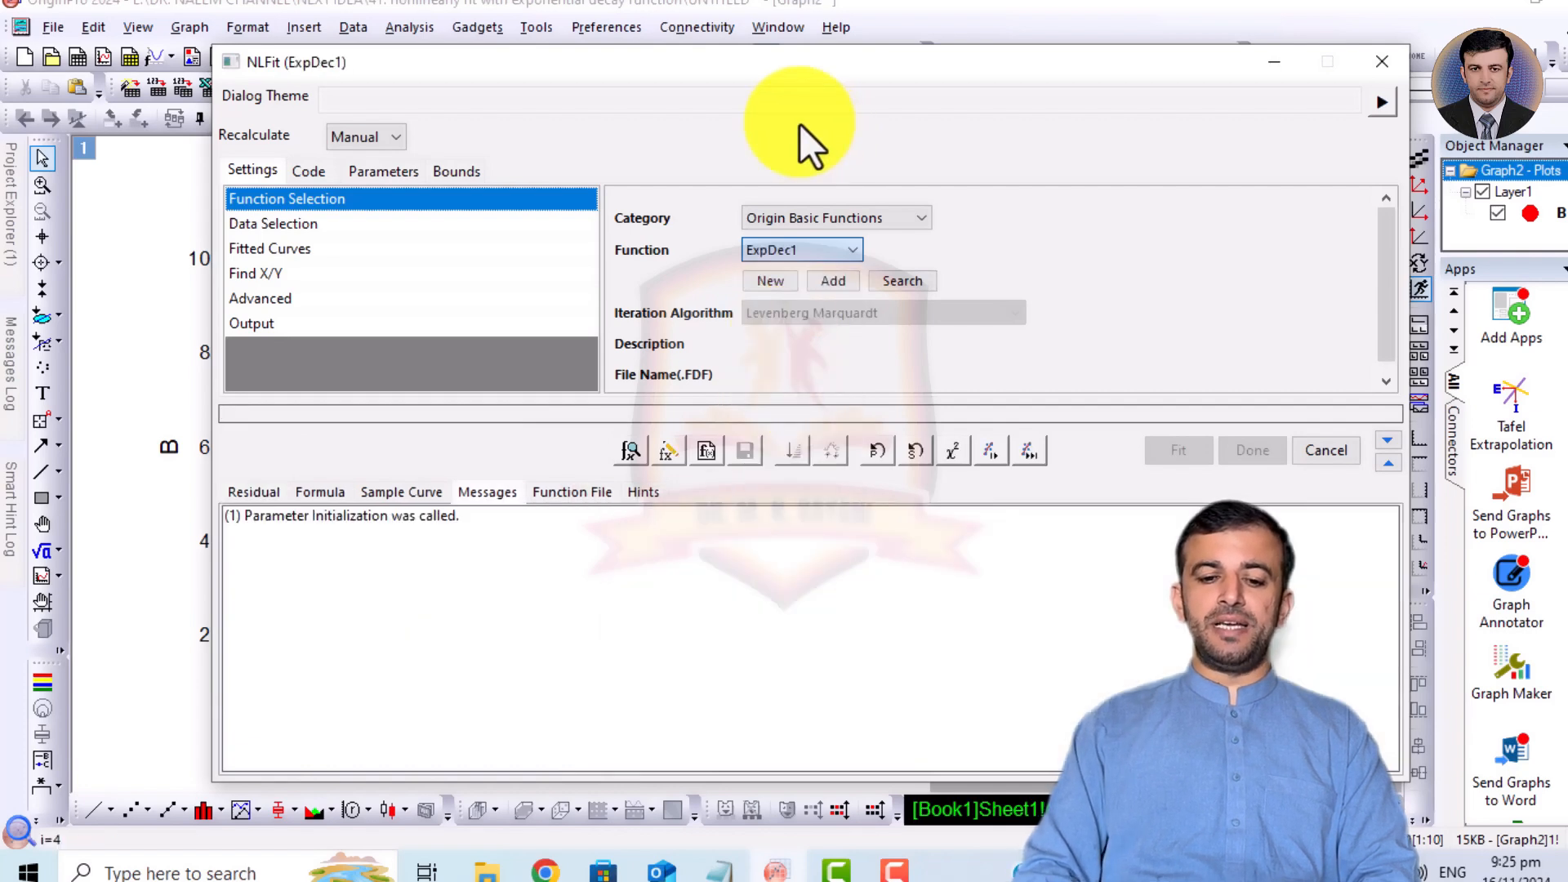
Resize and reposition the NLFit dialog to examine the preview curve on the graph, and check the iteration algorithm options.
drag(206, 287, 276, 269)
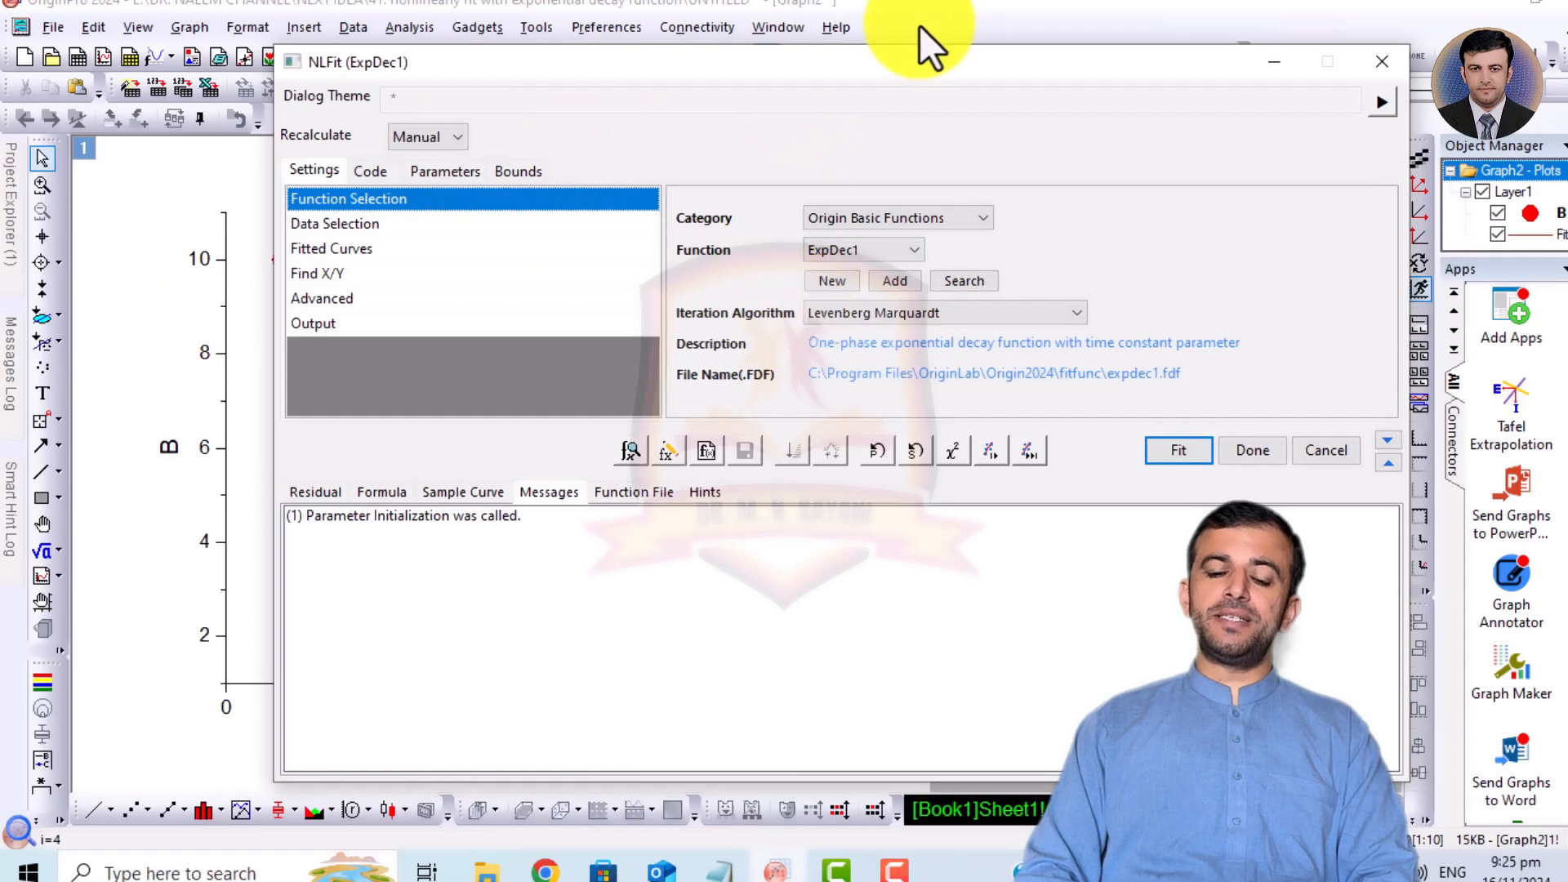
drag(822, 77, 1025, 20)
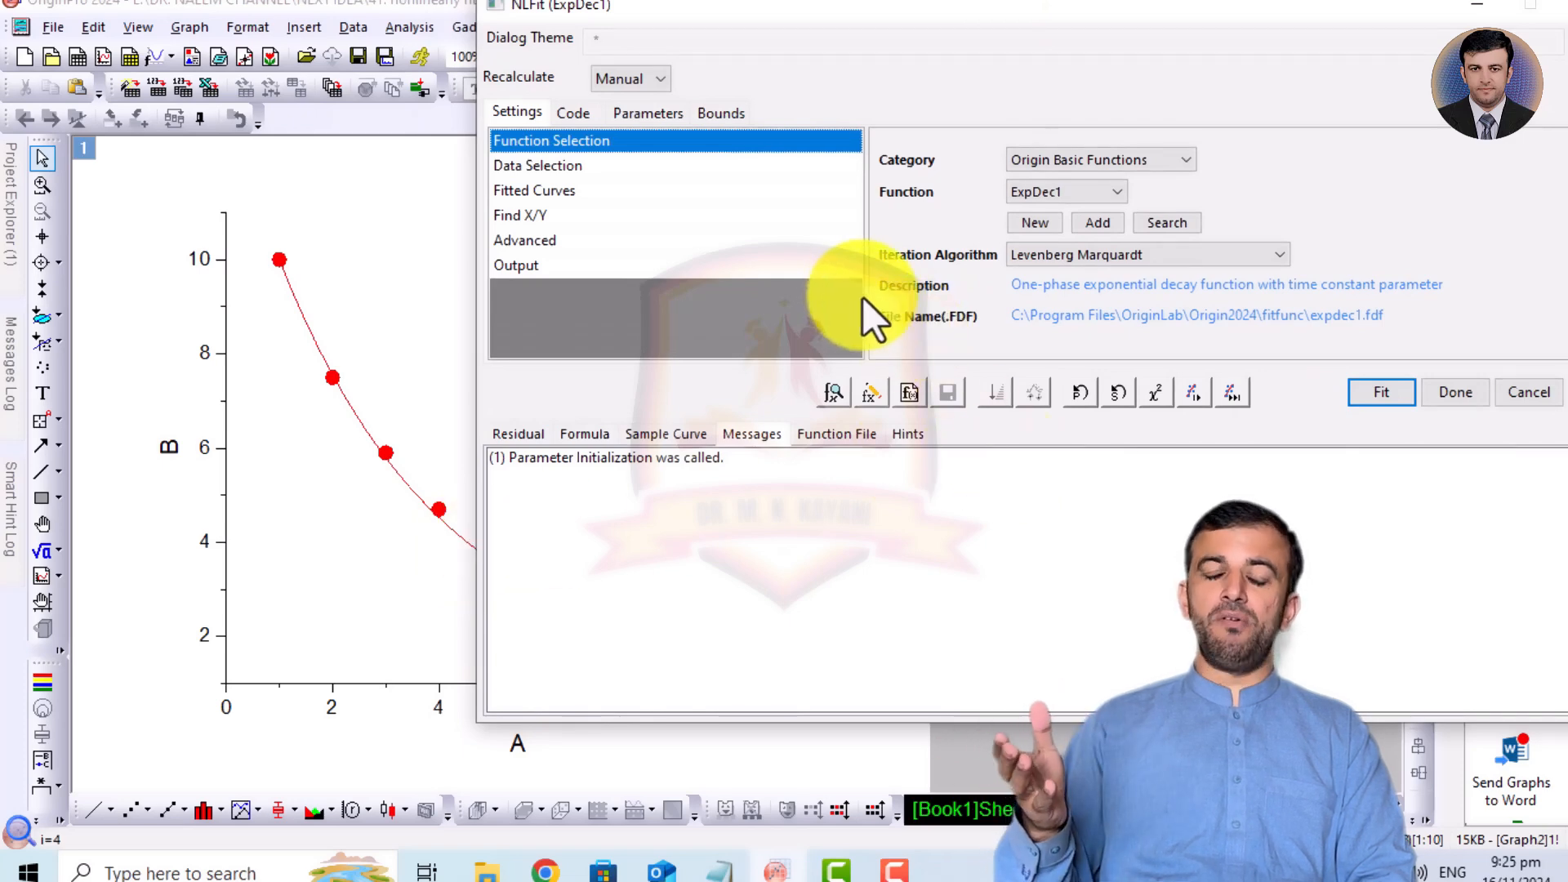
drag(863, 296, 698, 327)
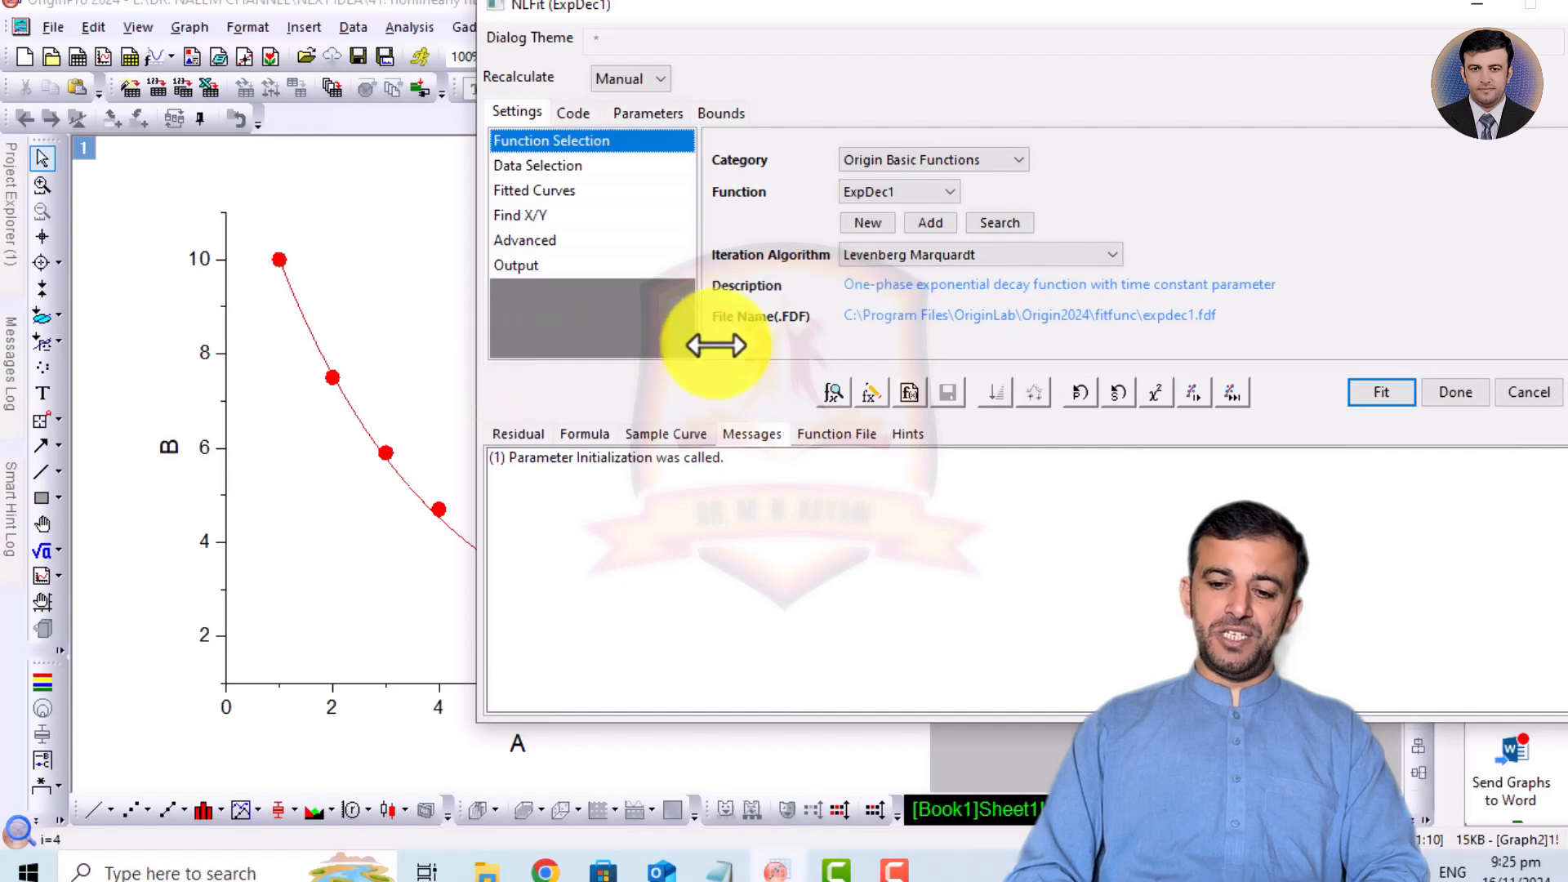
drag(905, 12, 1083, 10)
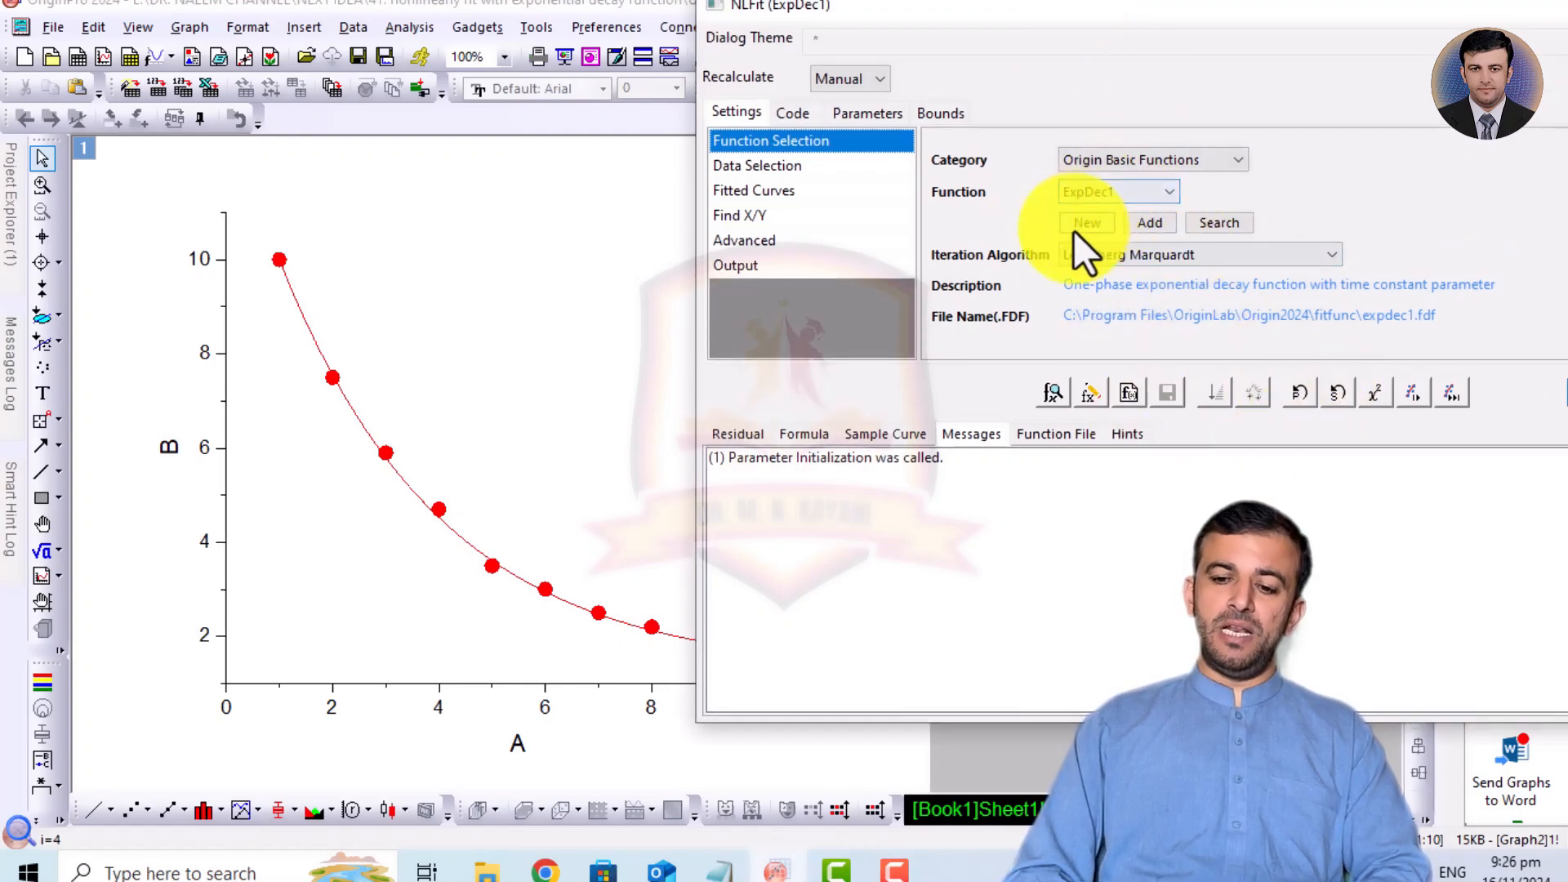
click(1219, 253)
click(1219, 254)
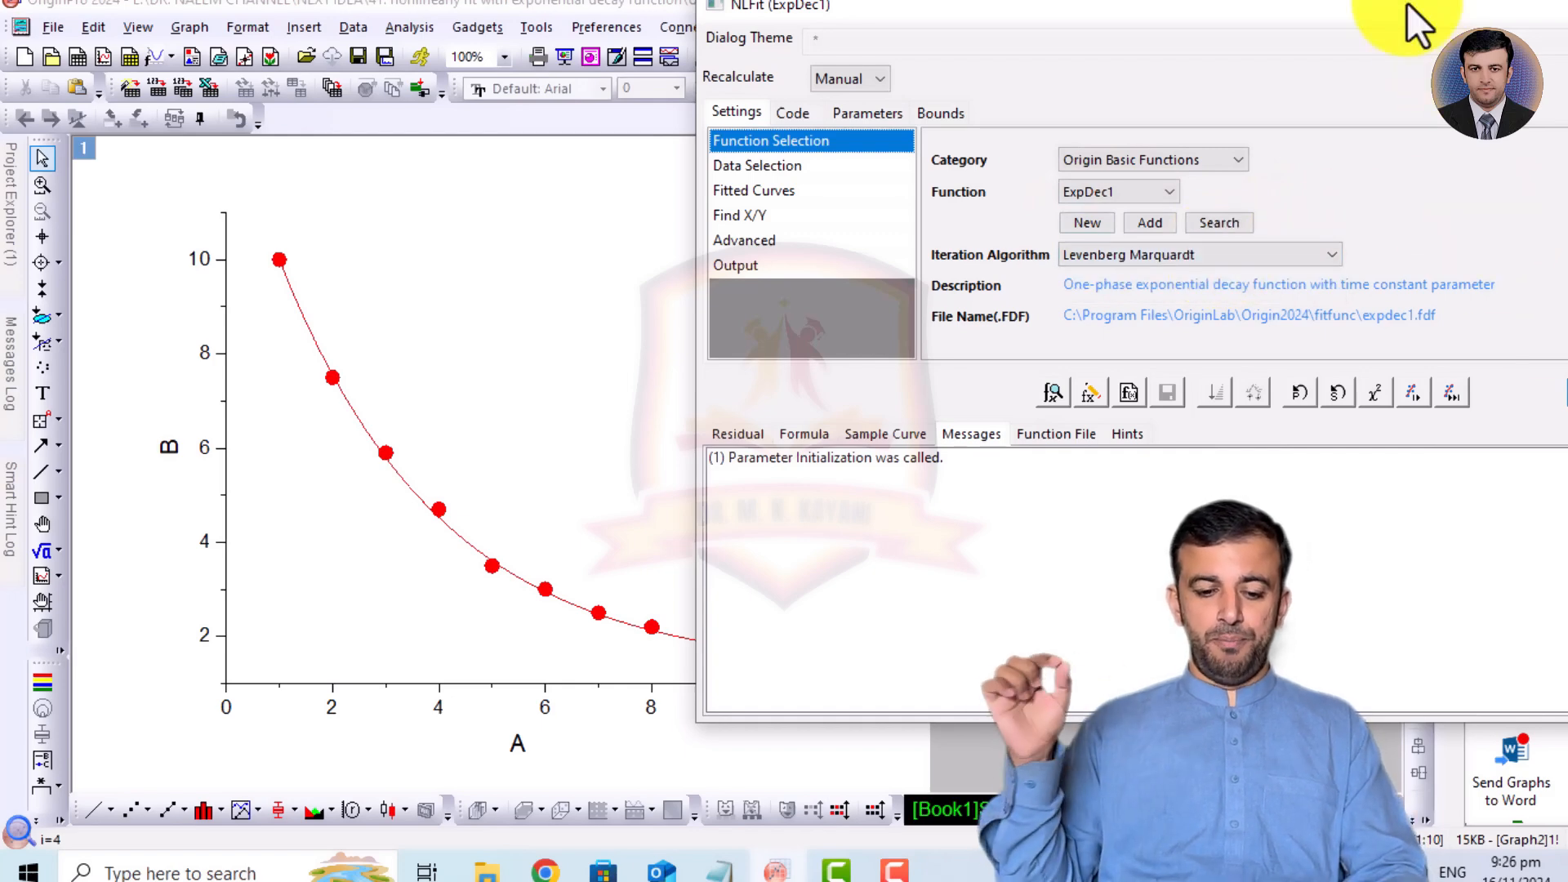
drag(1408, 3, 1211, 3)
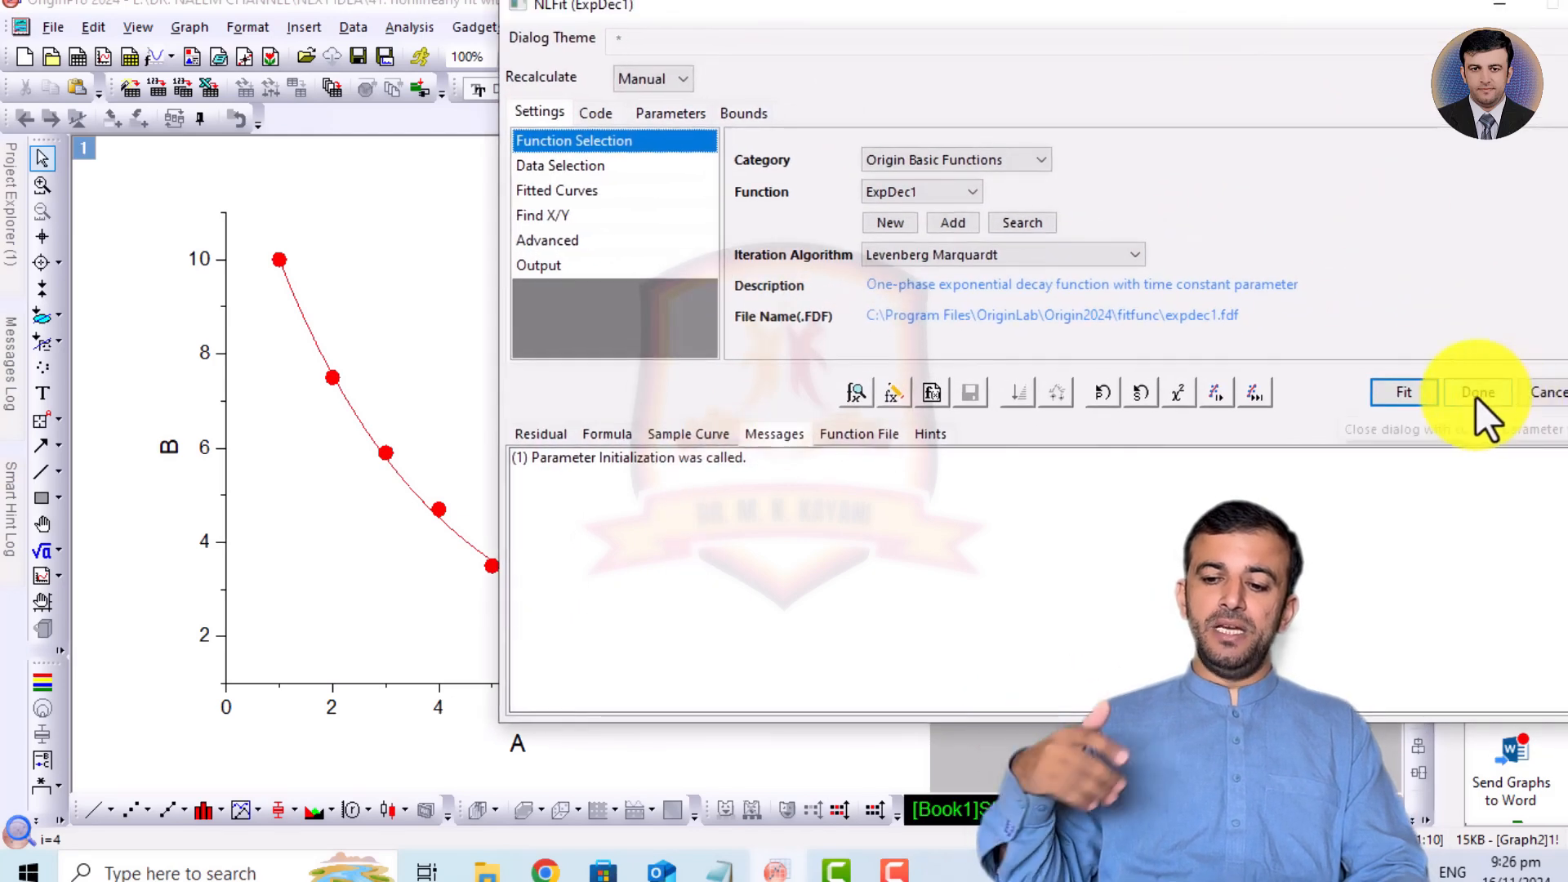
click(931, 196)
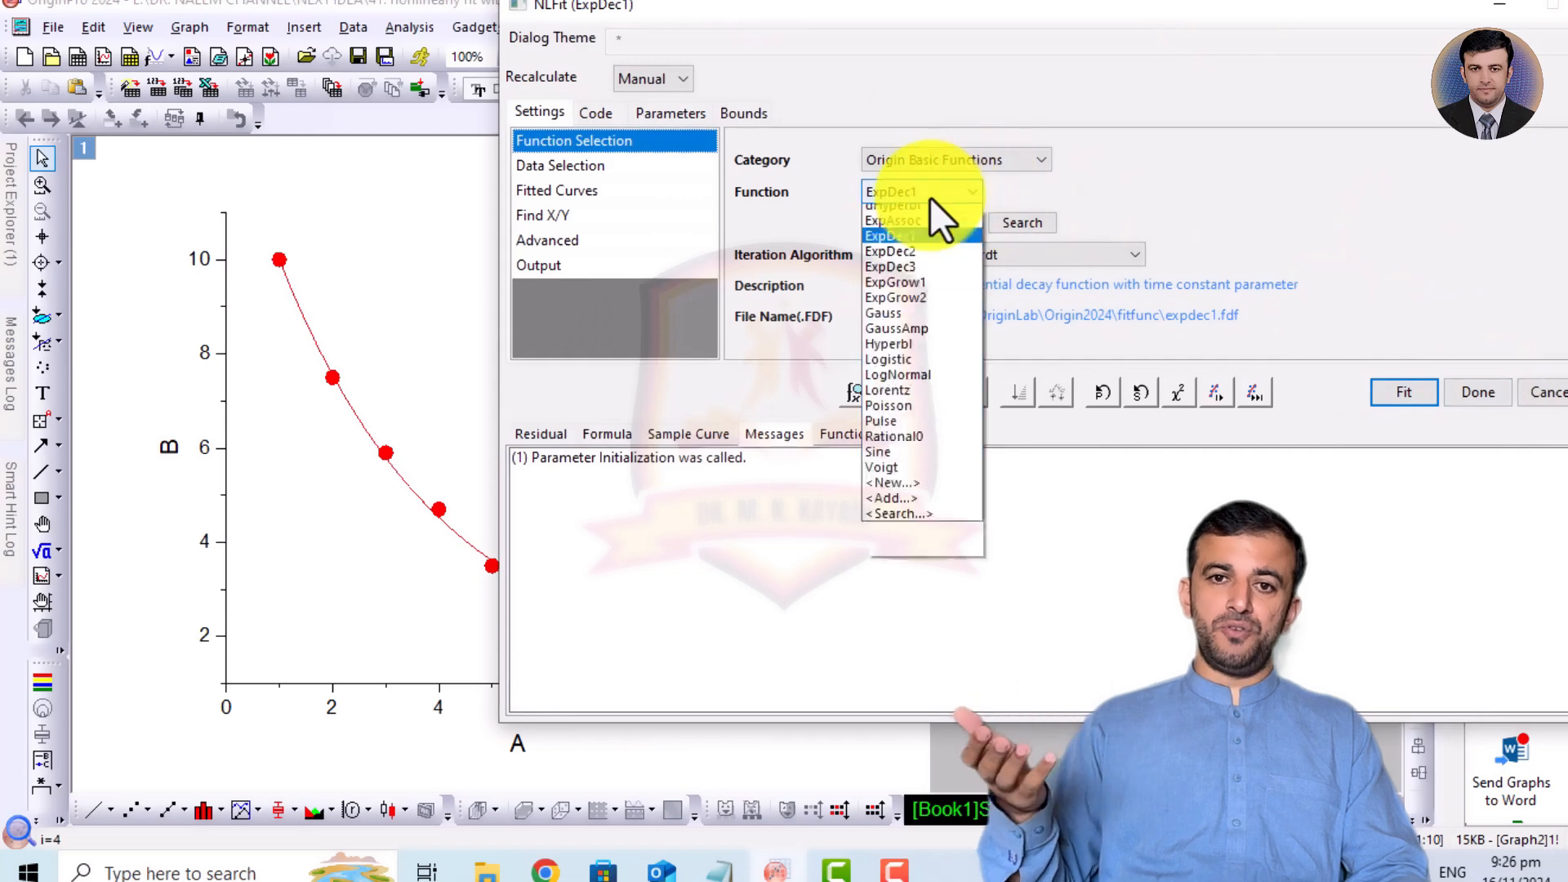
click(919, 291)
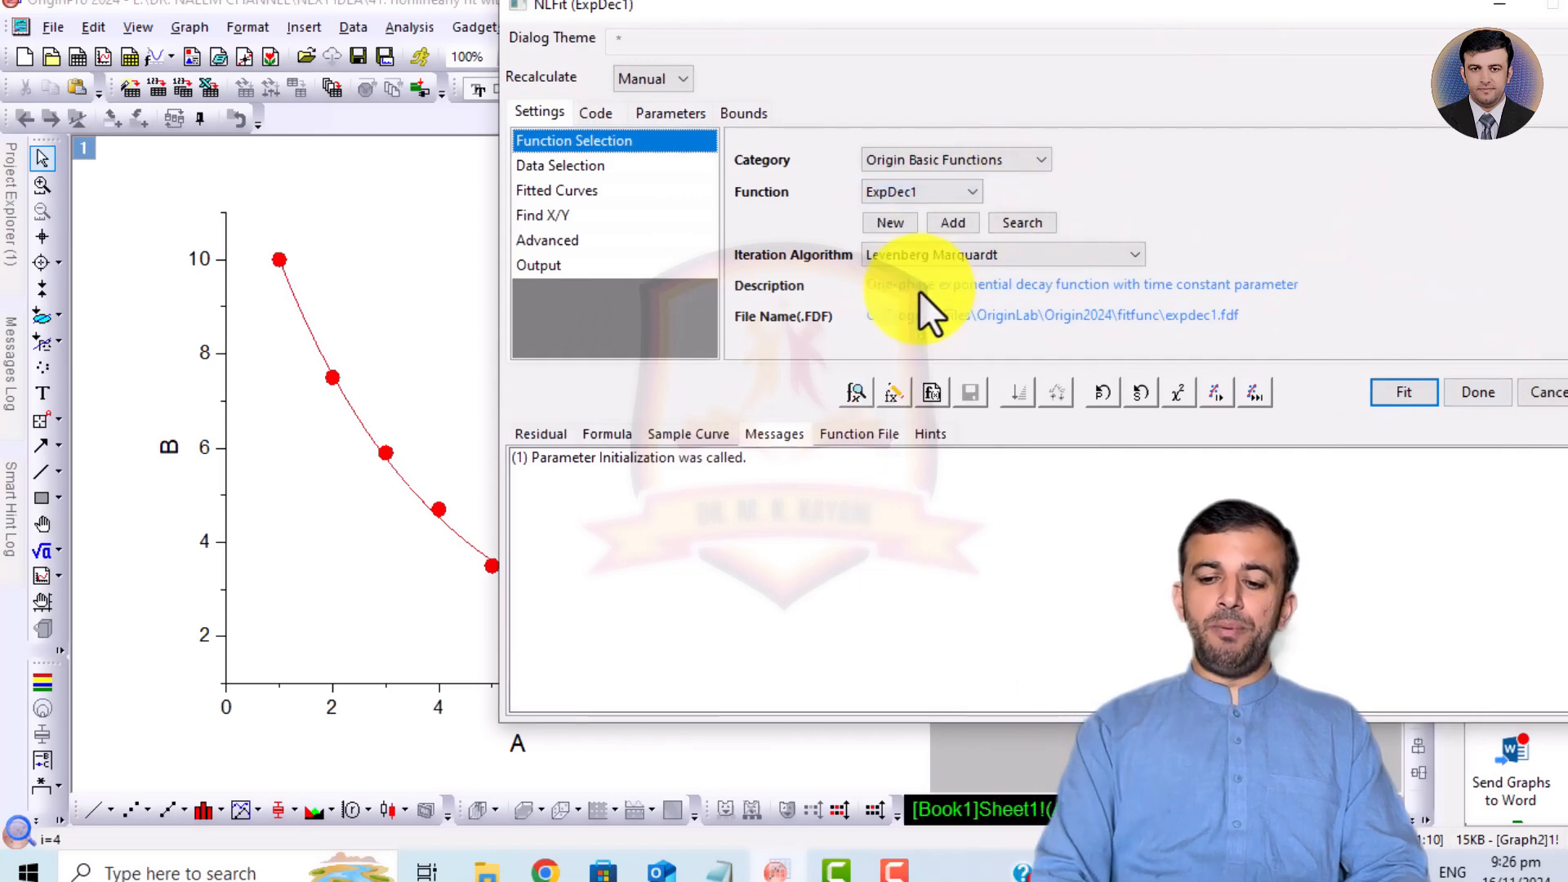
click(1211, 396)
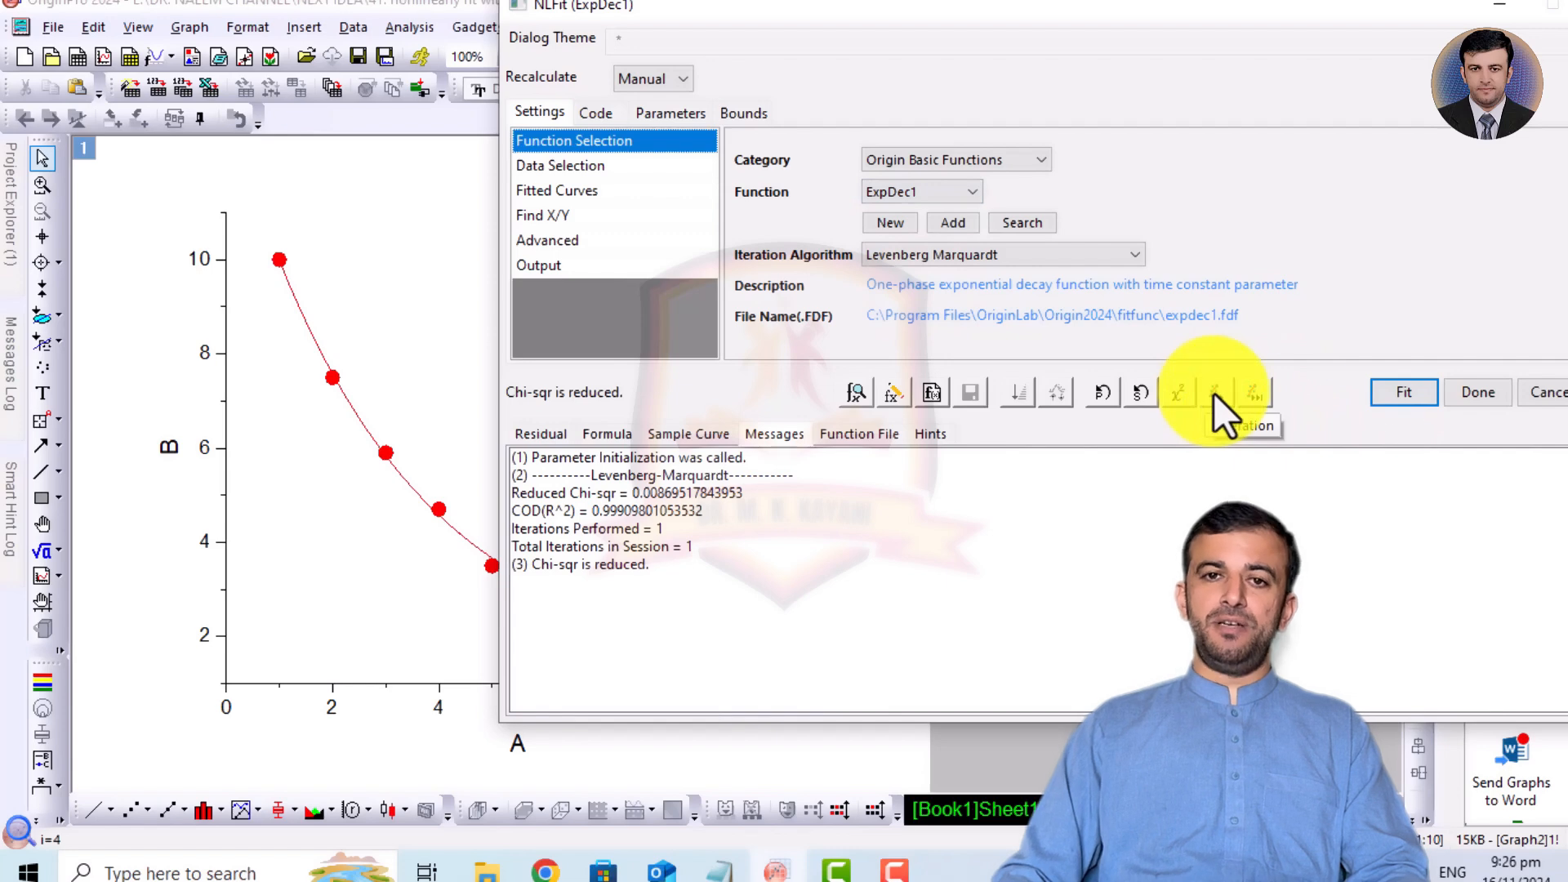
click(1213, 394)
click(1214, 394)
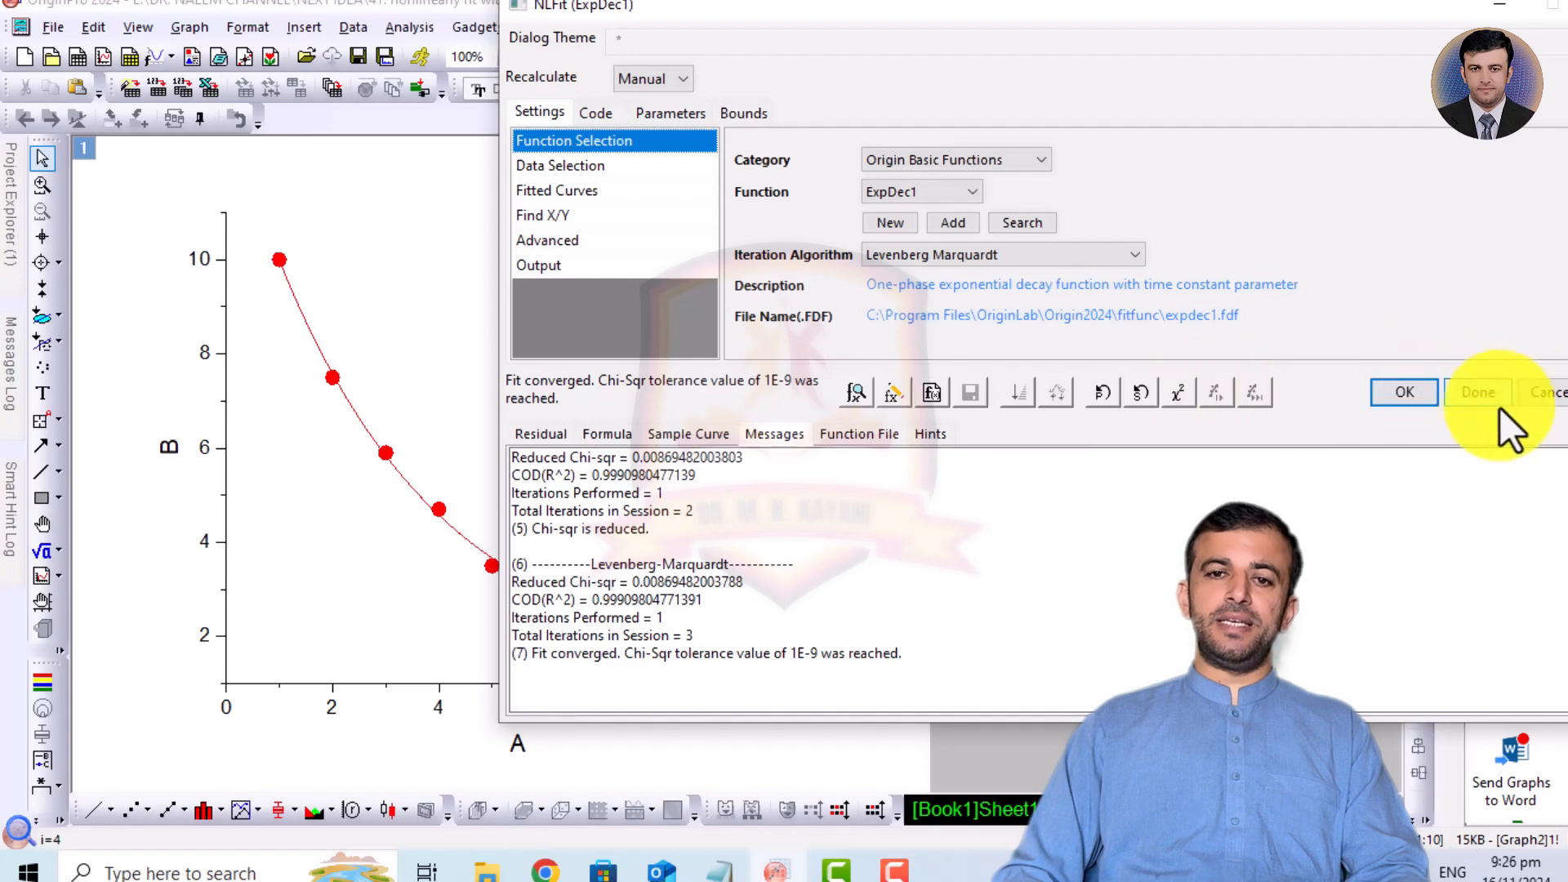
click(1542, 395)
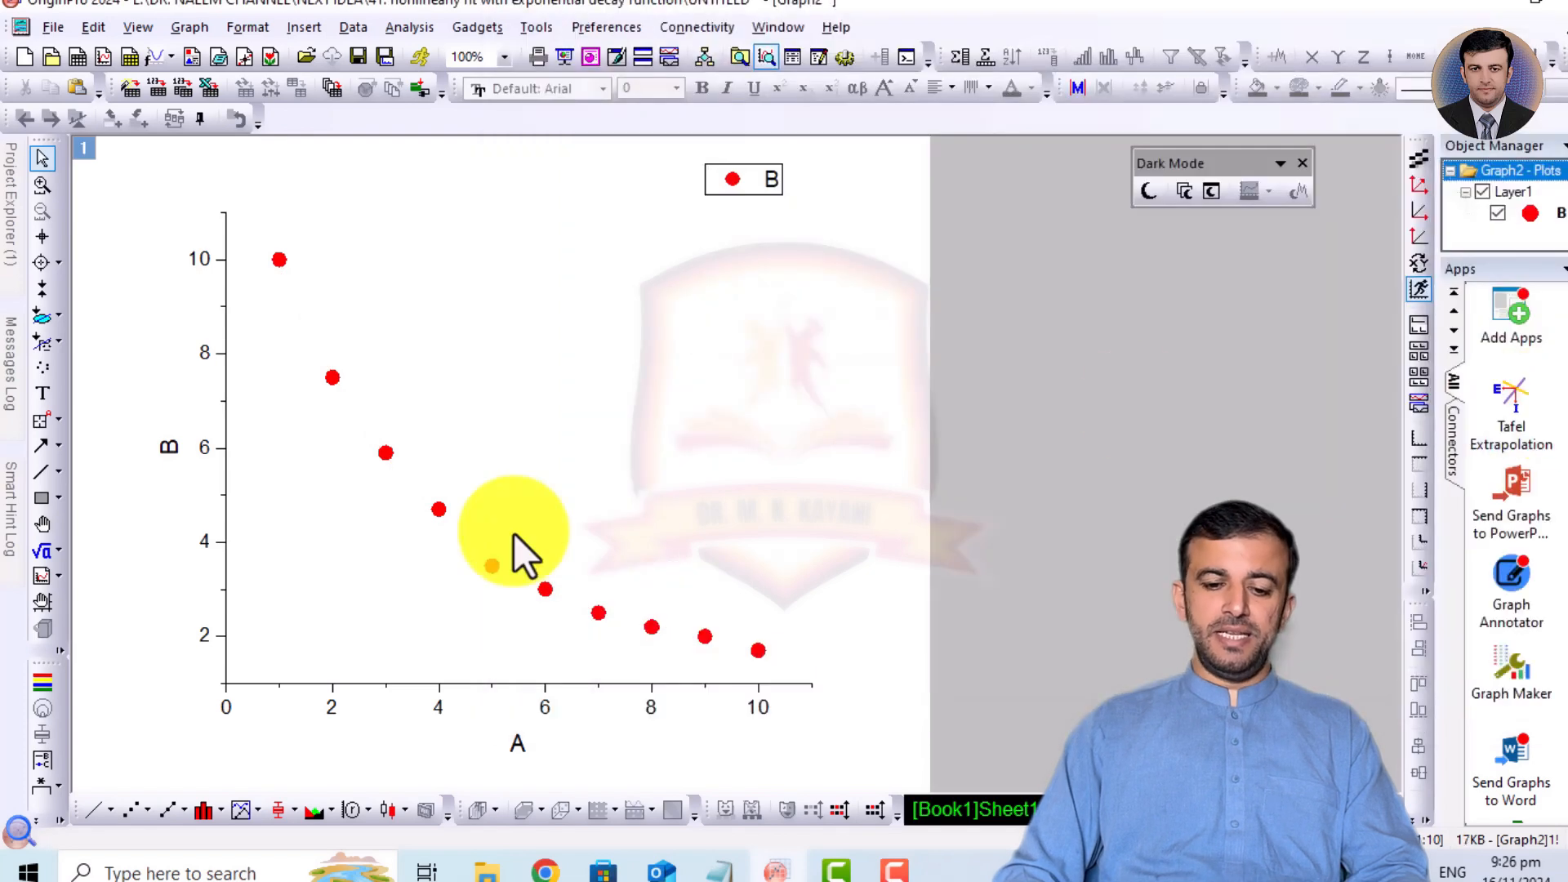
Change the symbol color of the scatter points to Blue.
double_click(439, 508)
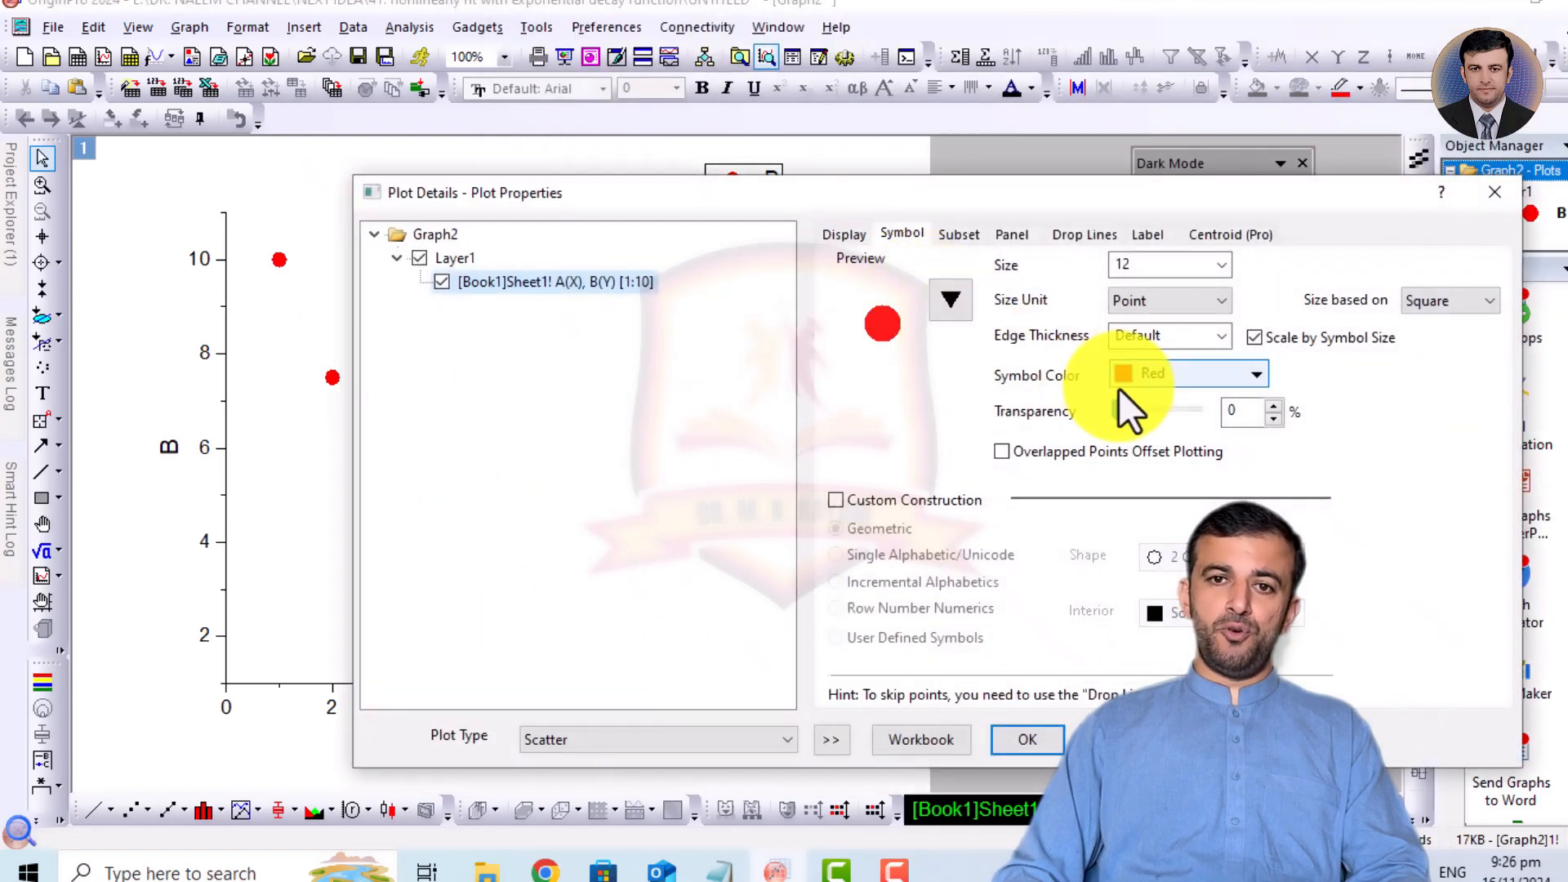
click(1144, 380)
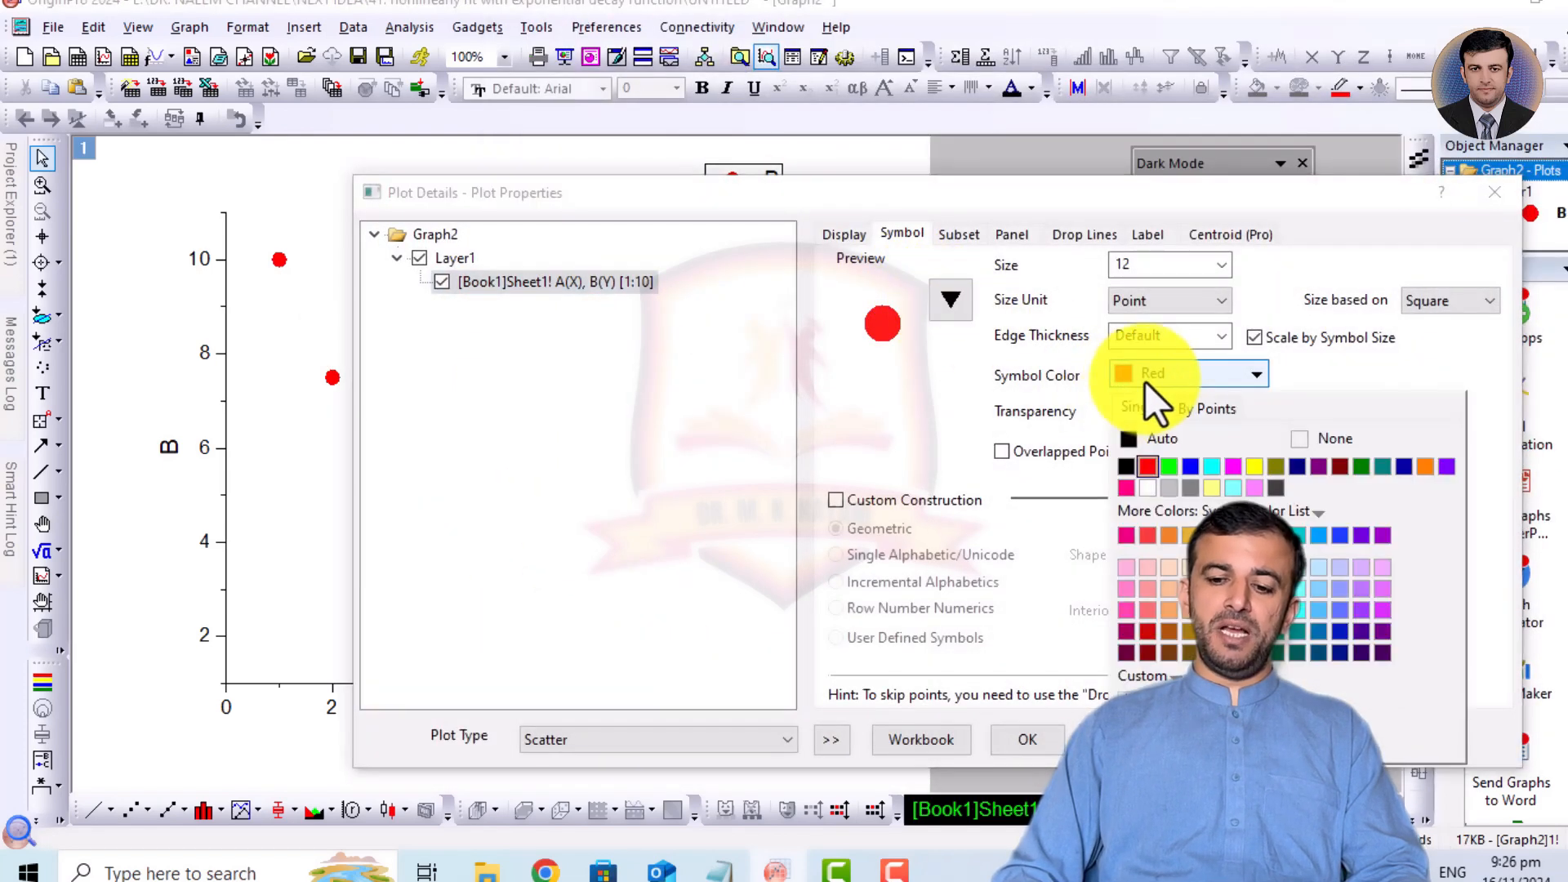
click(1191, 472)
click(1022, 741)
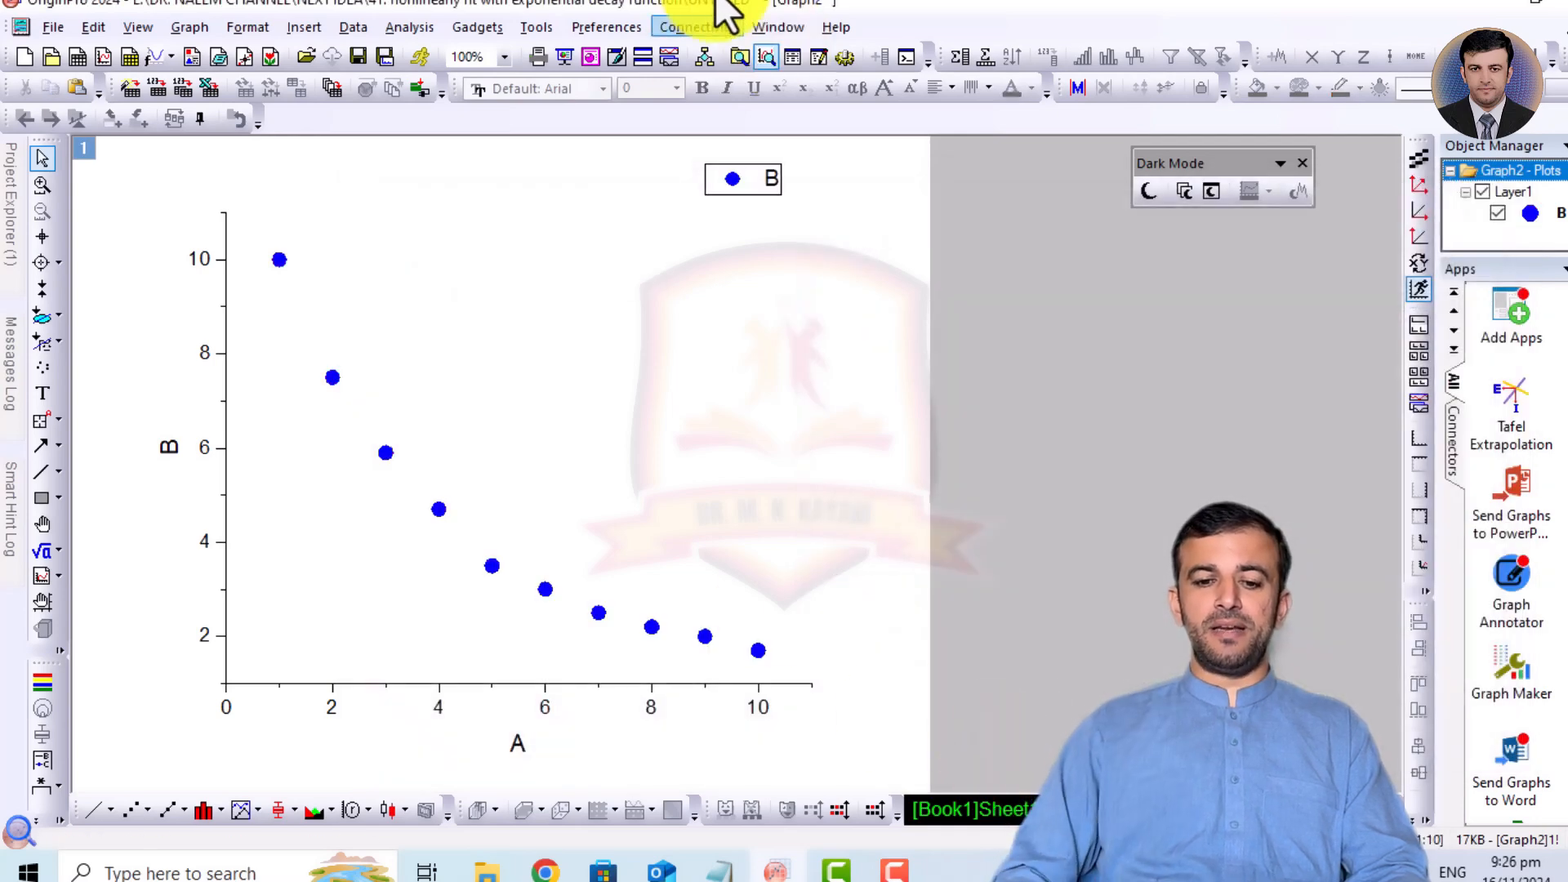
Set up a nonlinear curve fit of the scatter data with the ExpDec1 function from Origin Basic Functions.
click(410, 27)
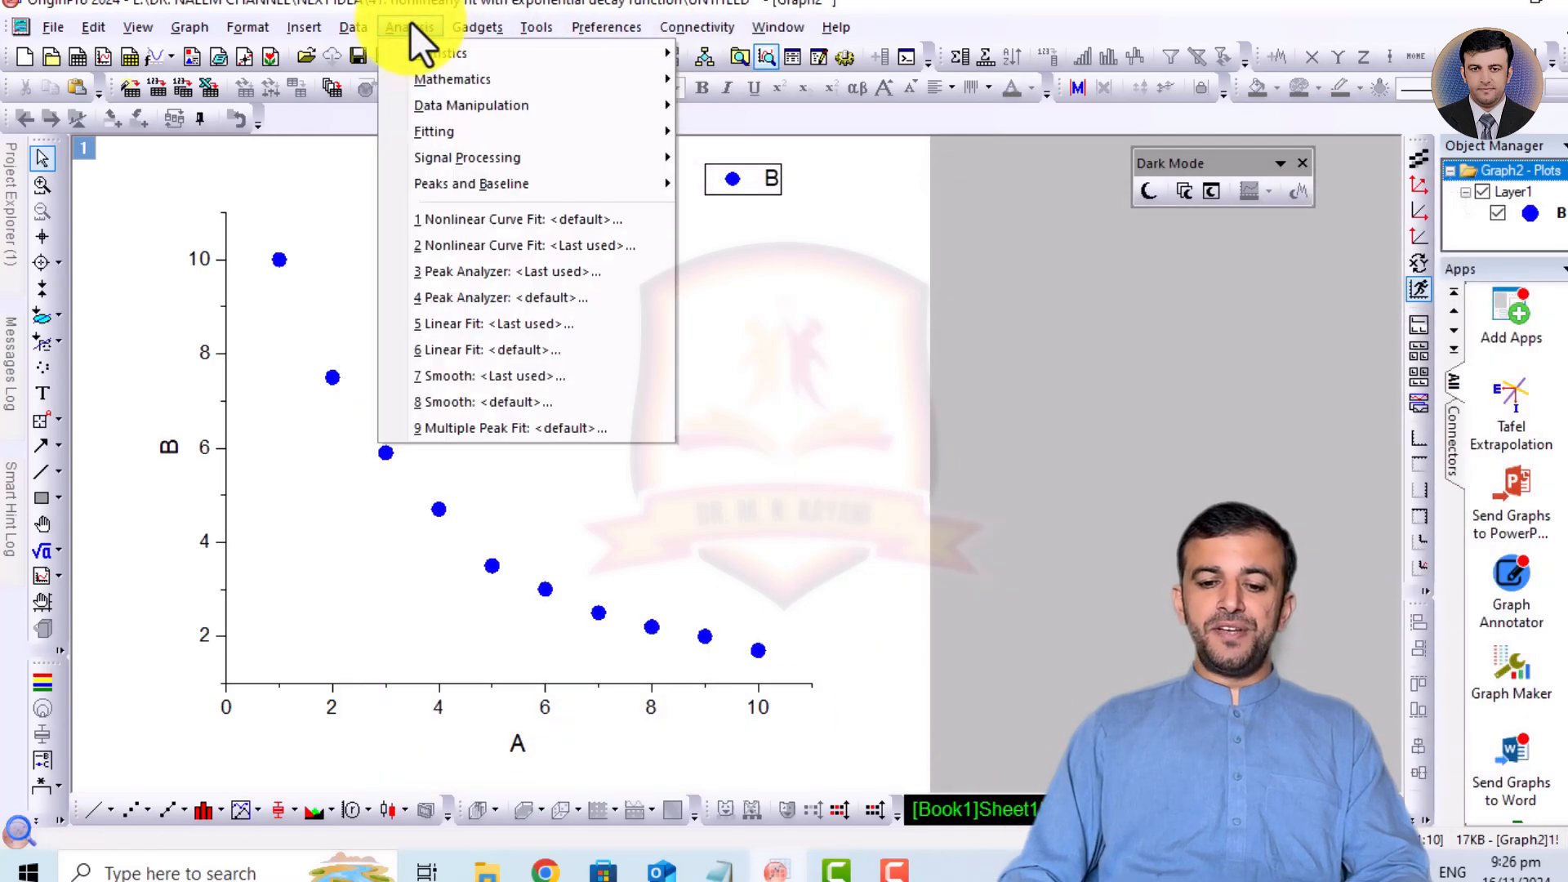
mouse_move(482, 135)
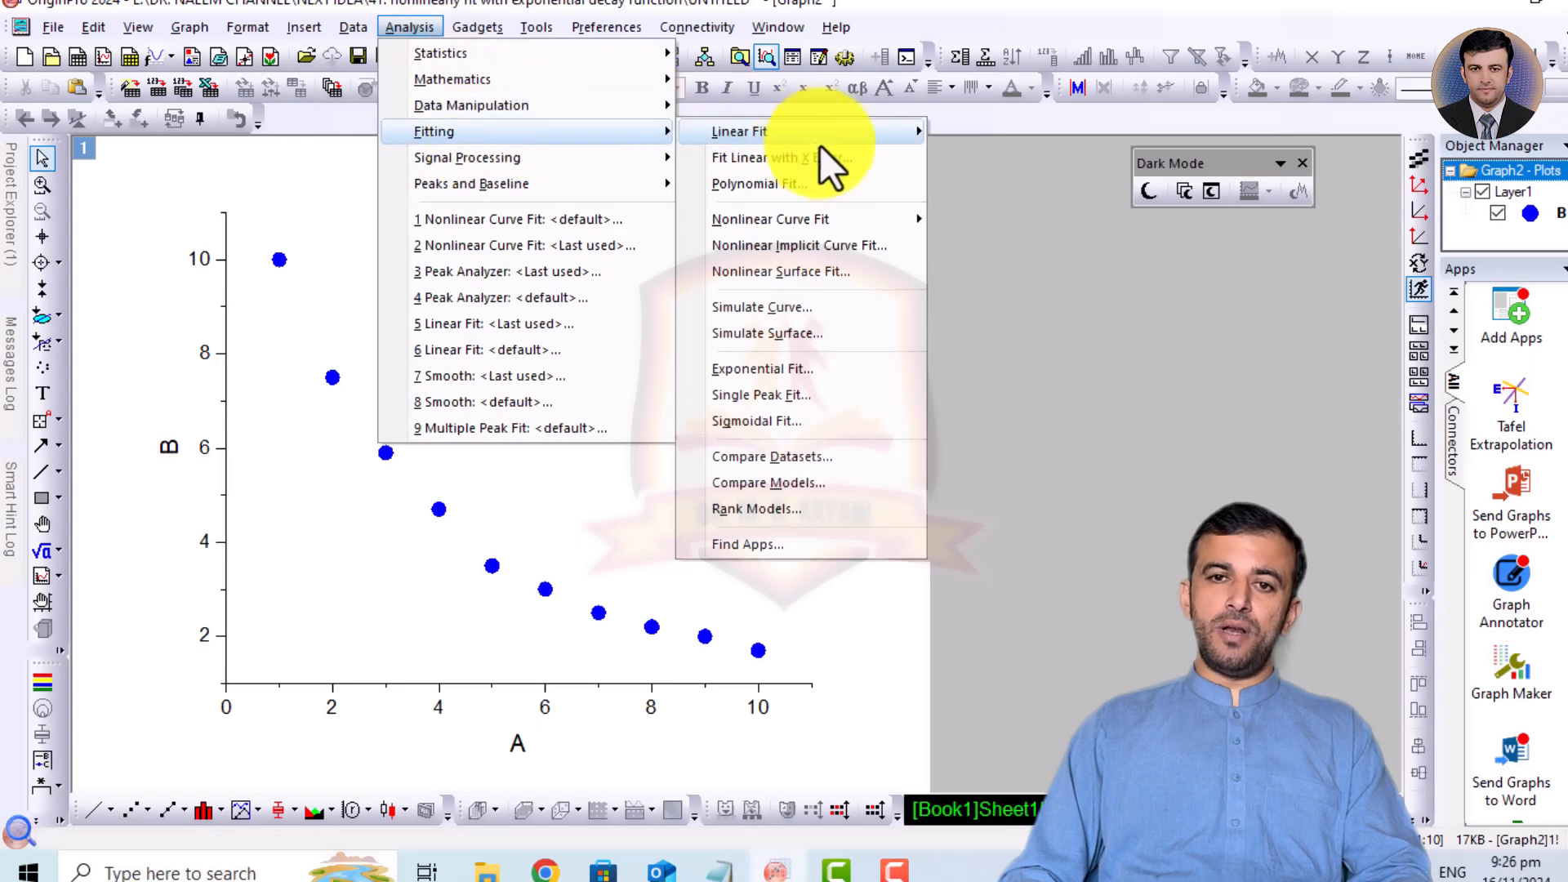
mouse_move(824, 220)
click(1013, 260)
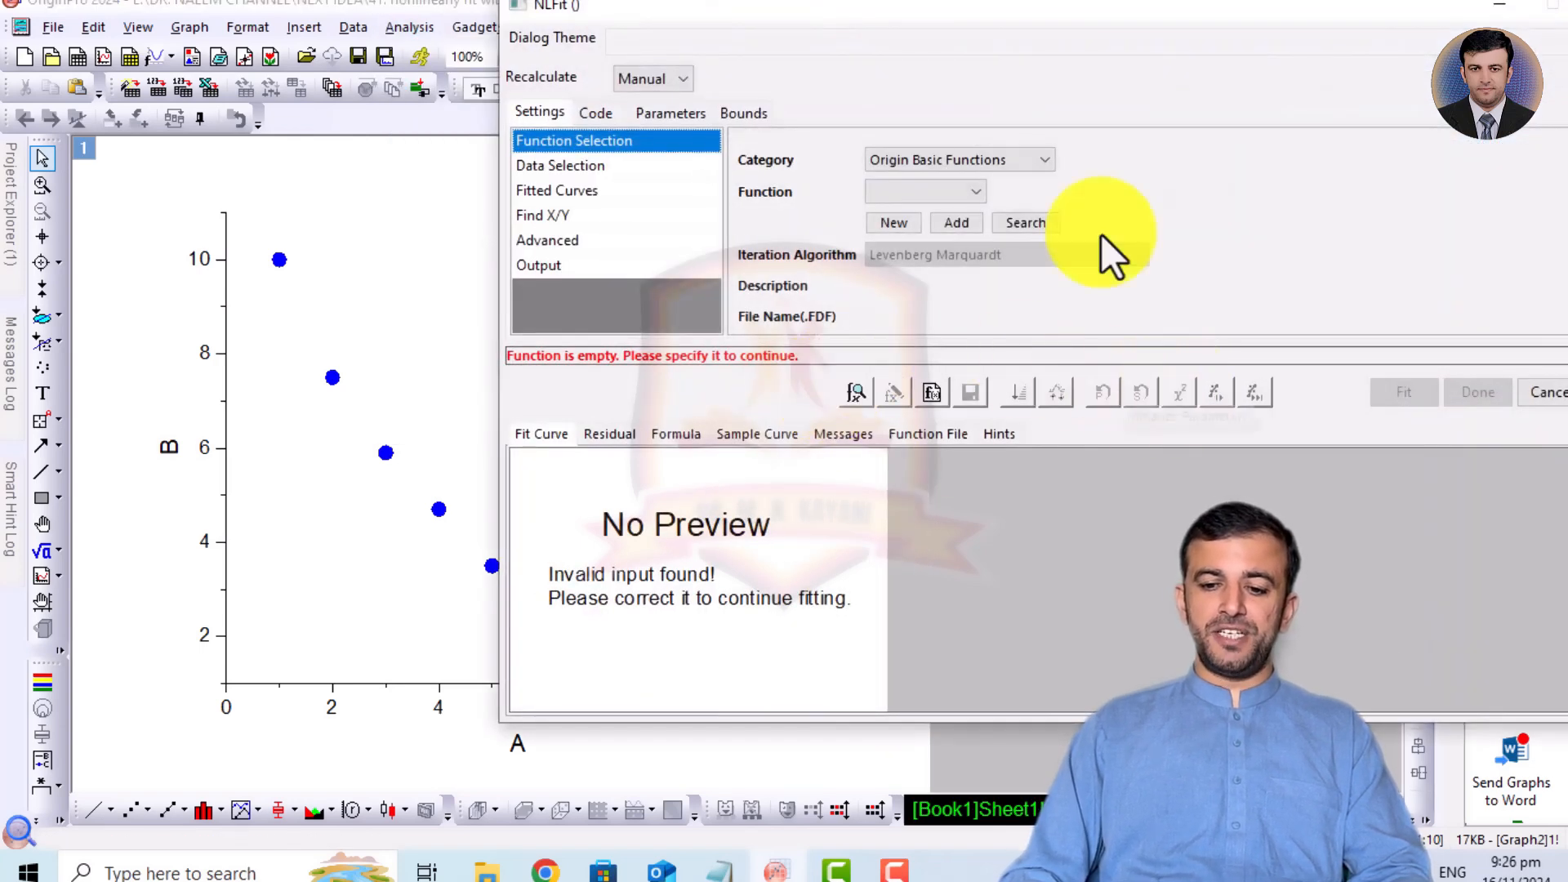
click(918, 193)
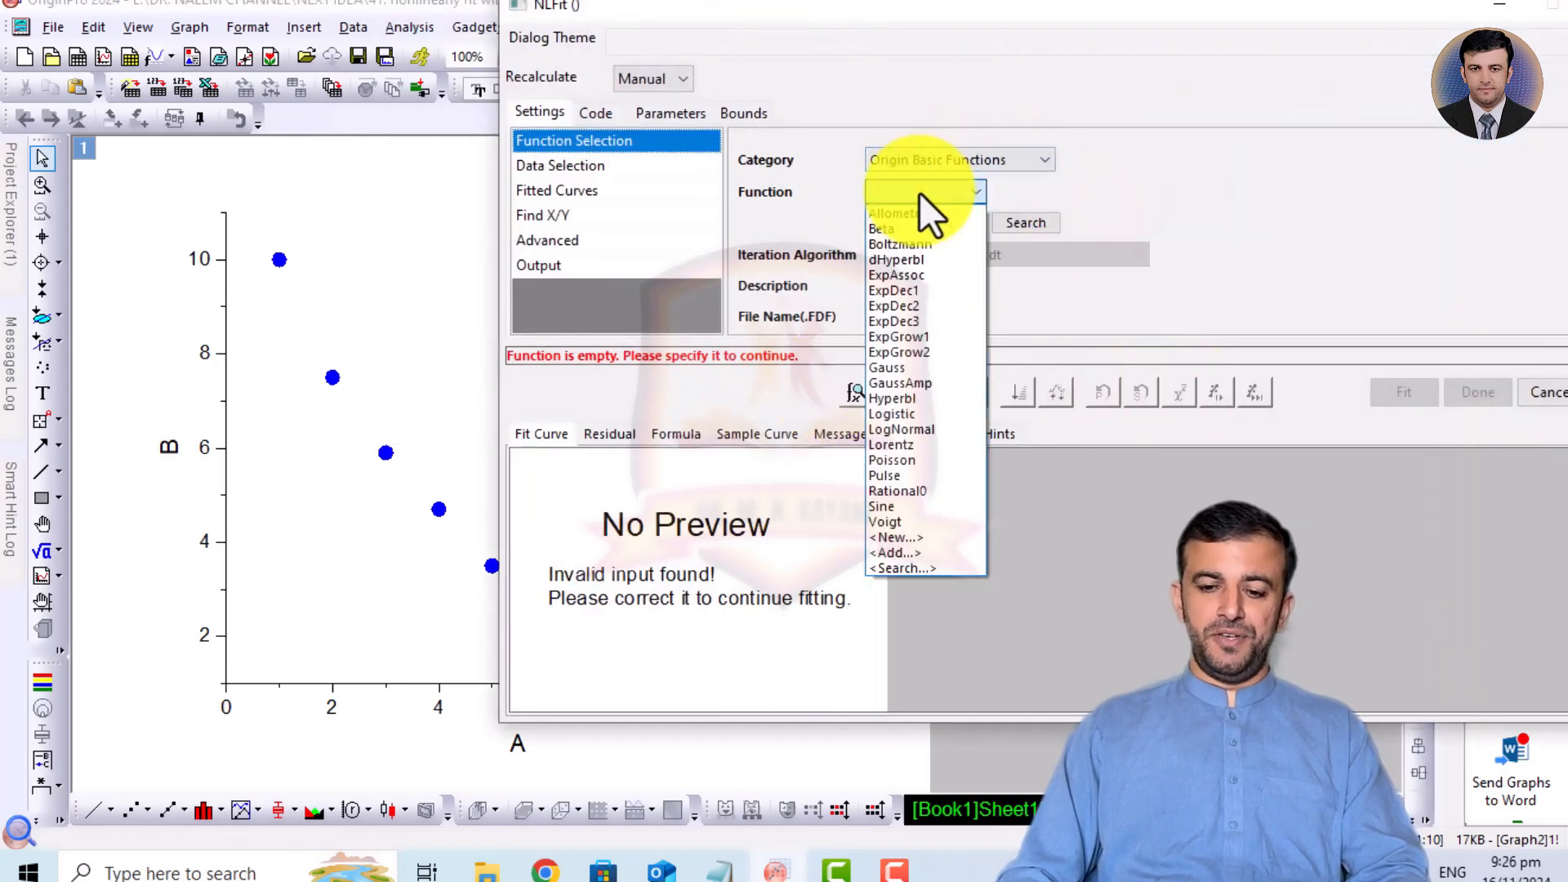
click(908, 294)
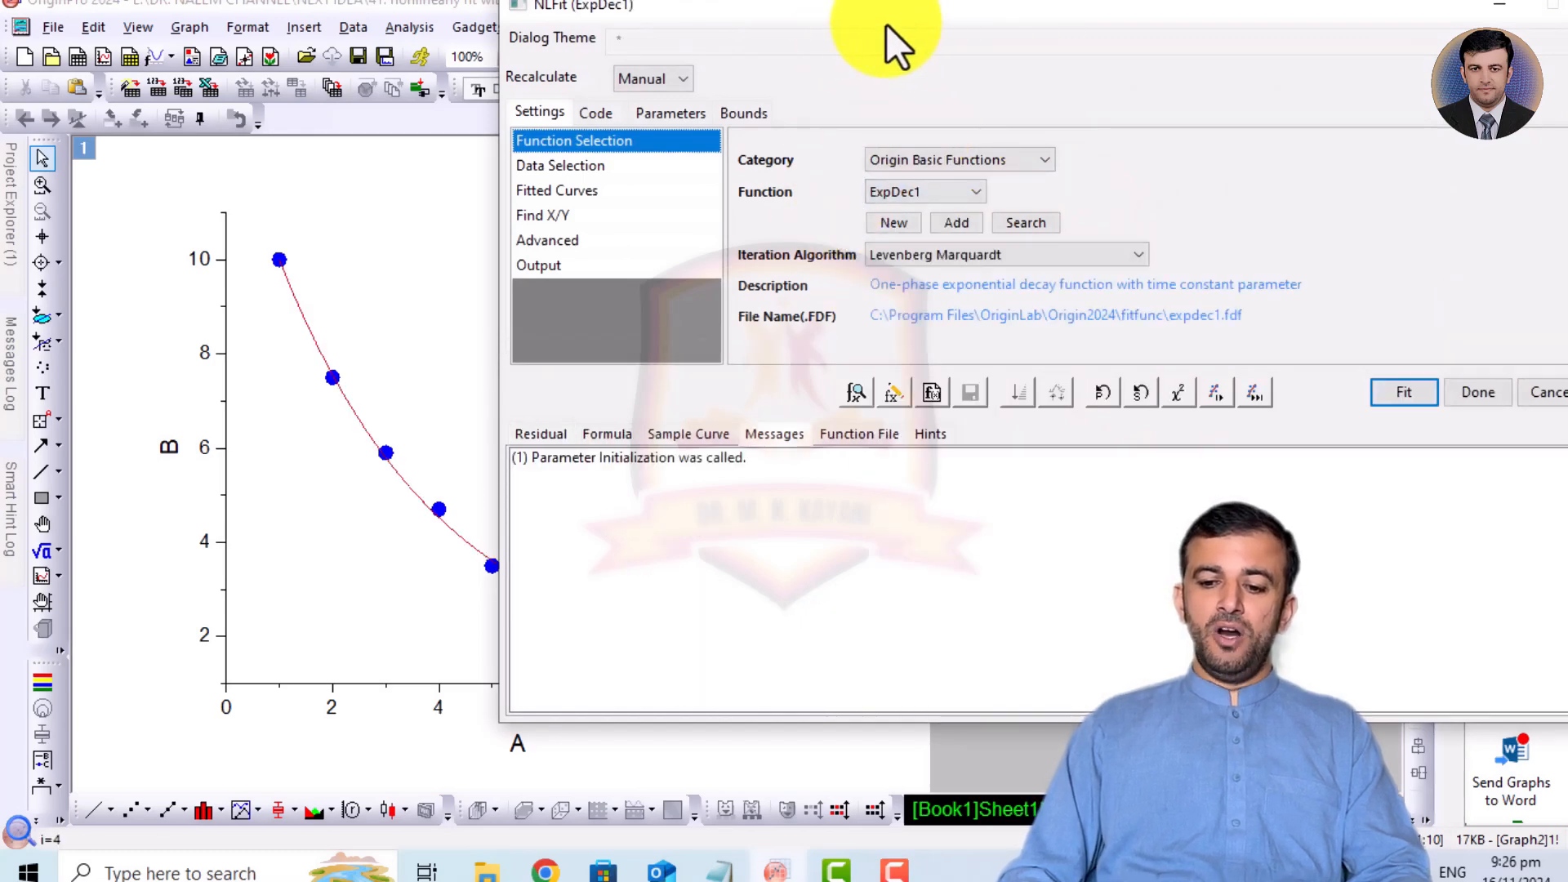
Run the ExpDec1 fit one iteration at a time until it converges, and accept the fitted curve.
drag(905, 18, 1091, 20)
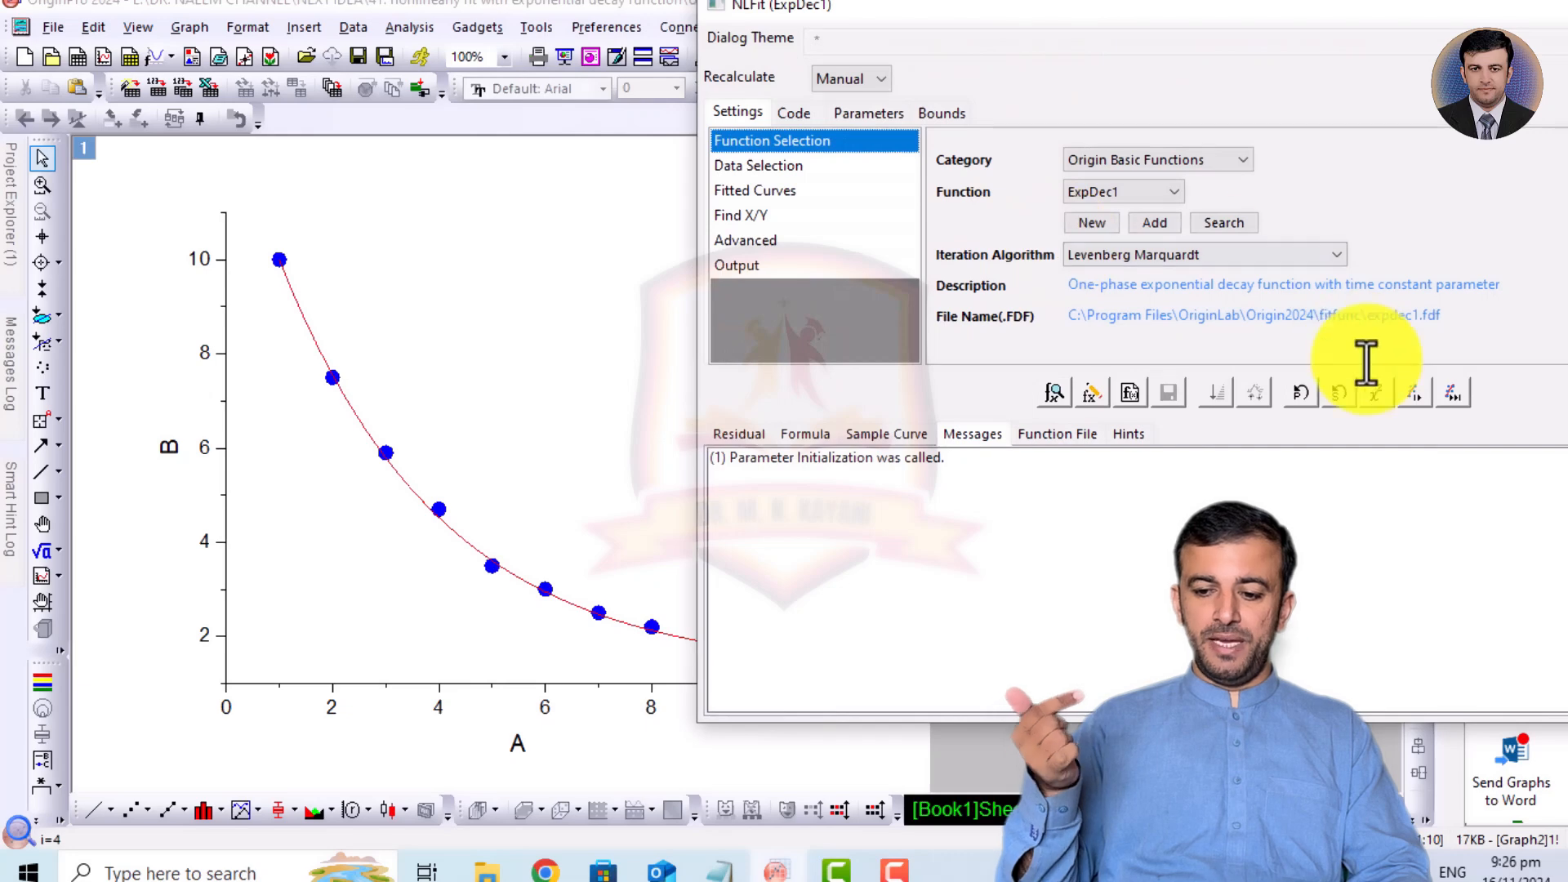
click(1413, 399)
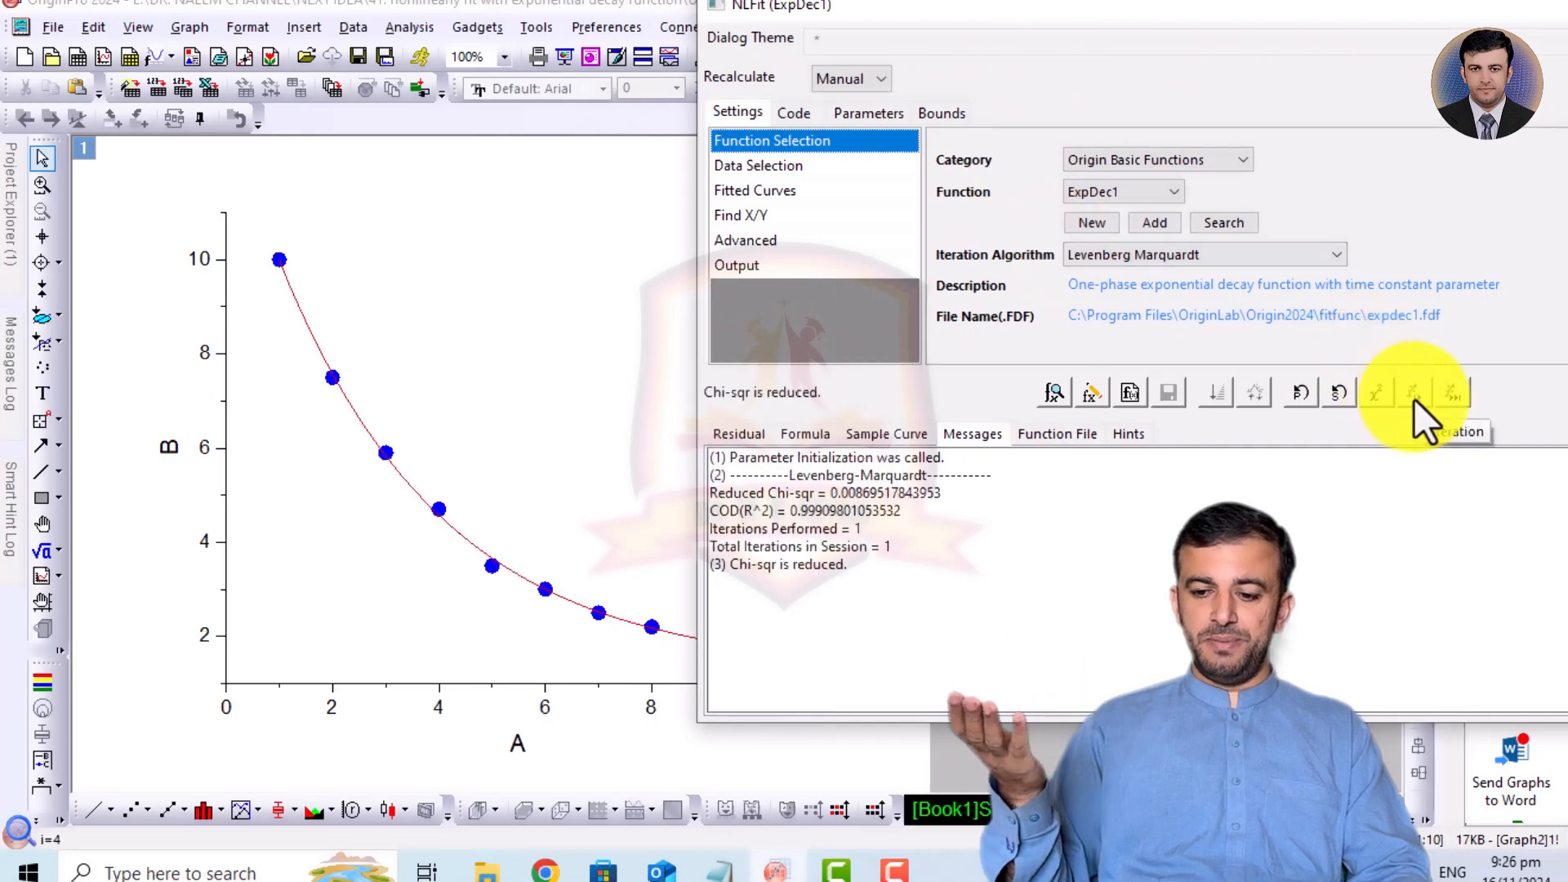
click(1414, 398)
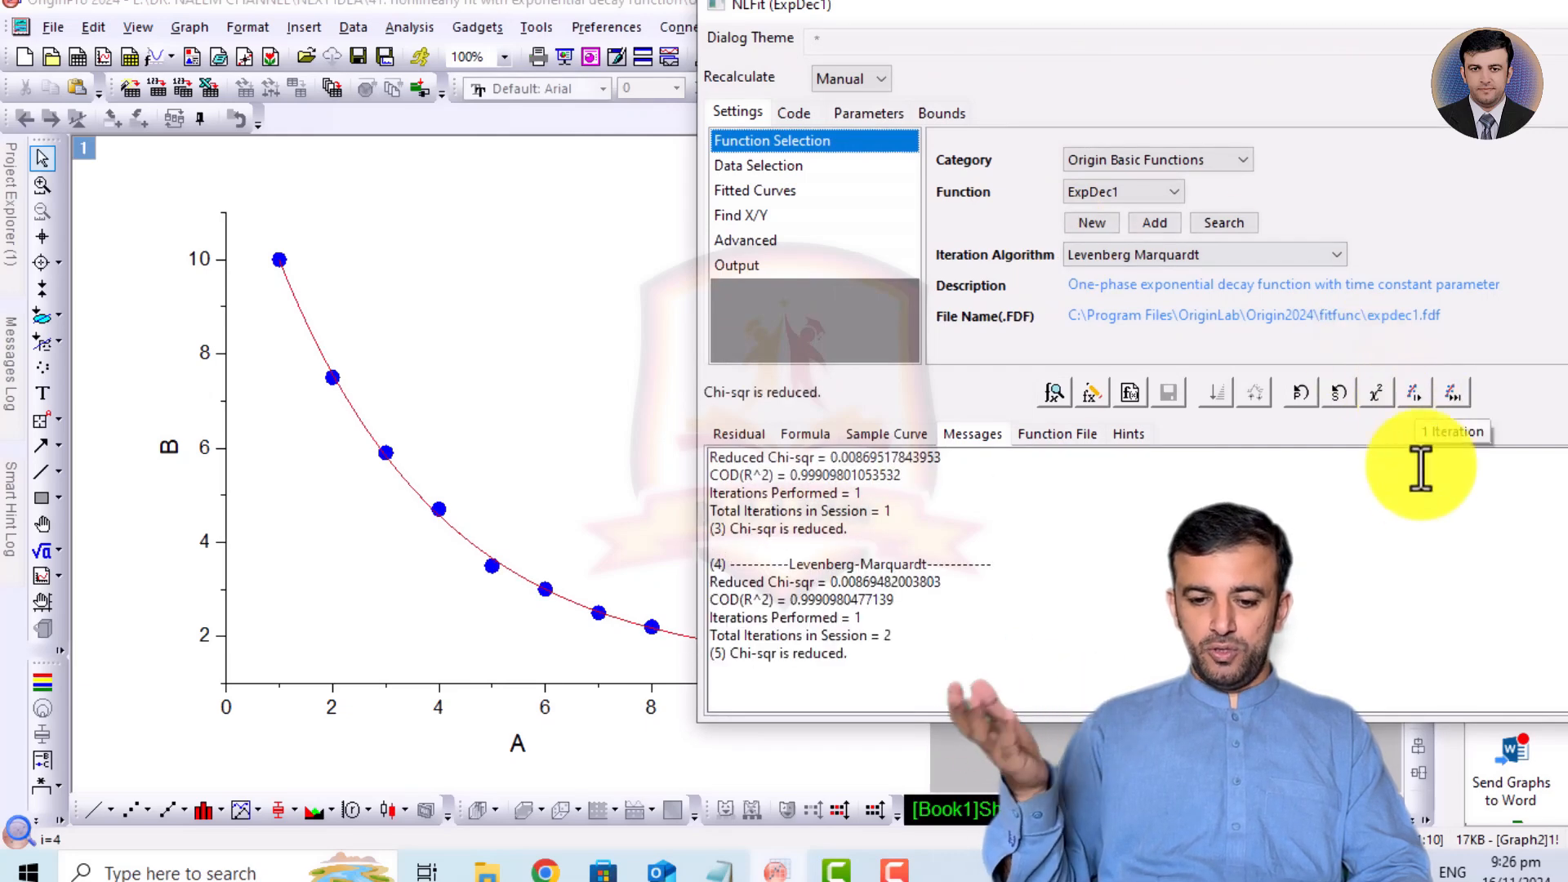
click(1418, 389)
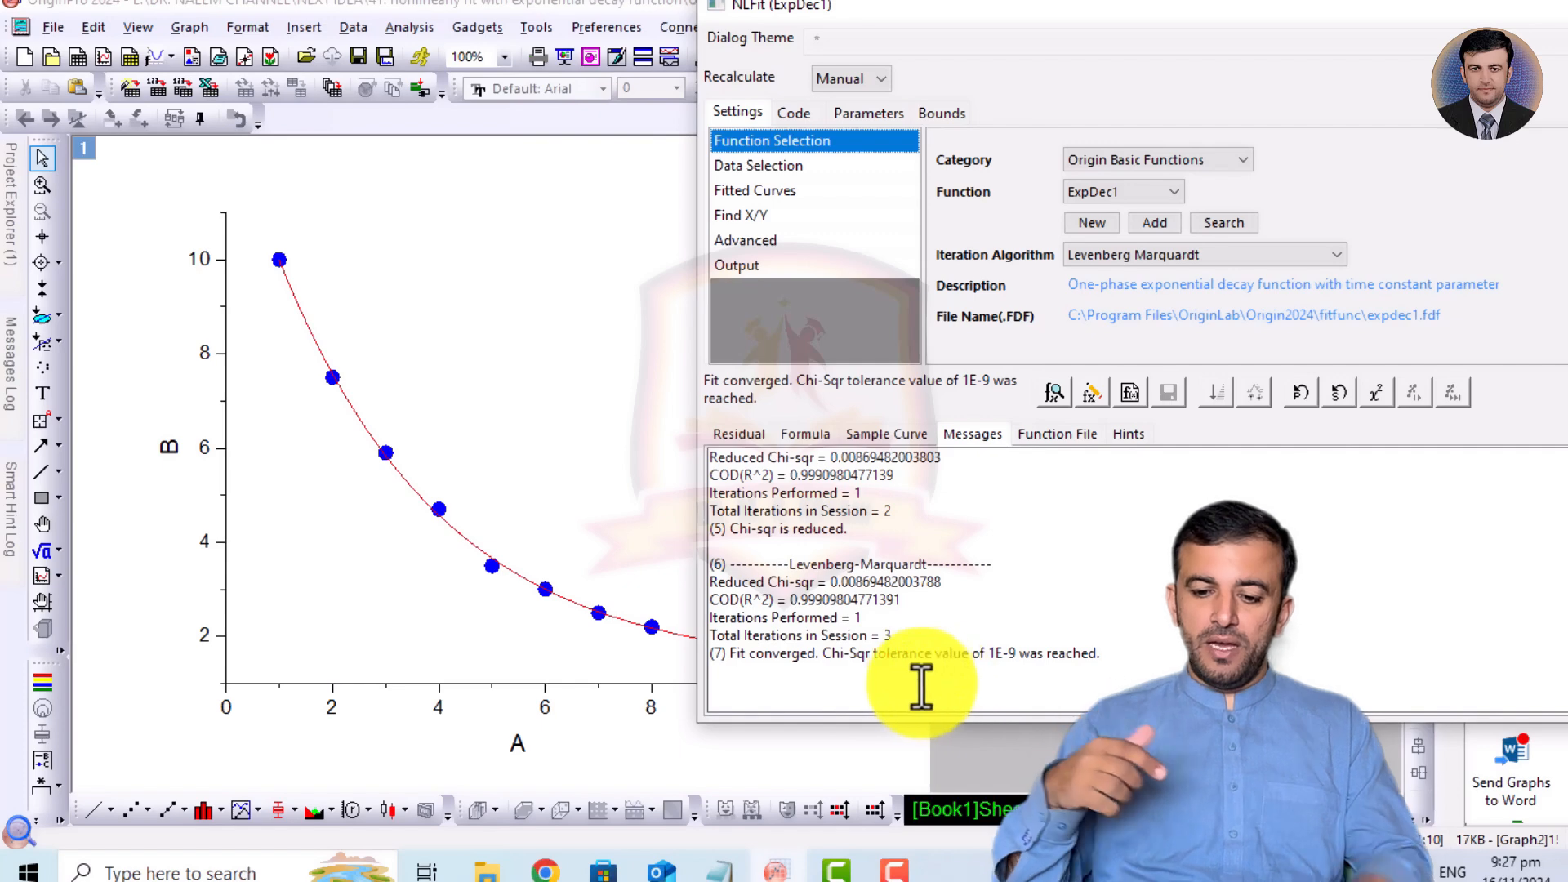
drag(789, 602, 899, 611)
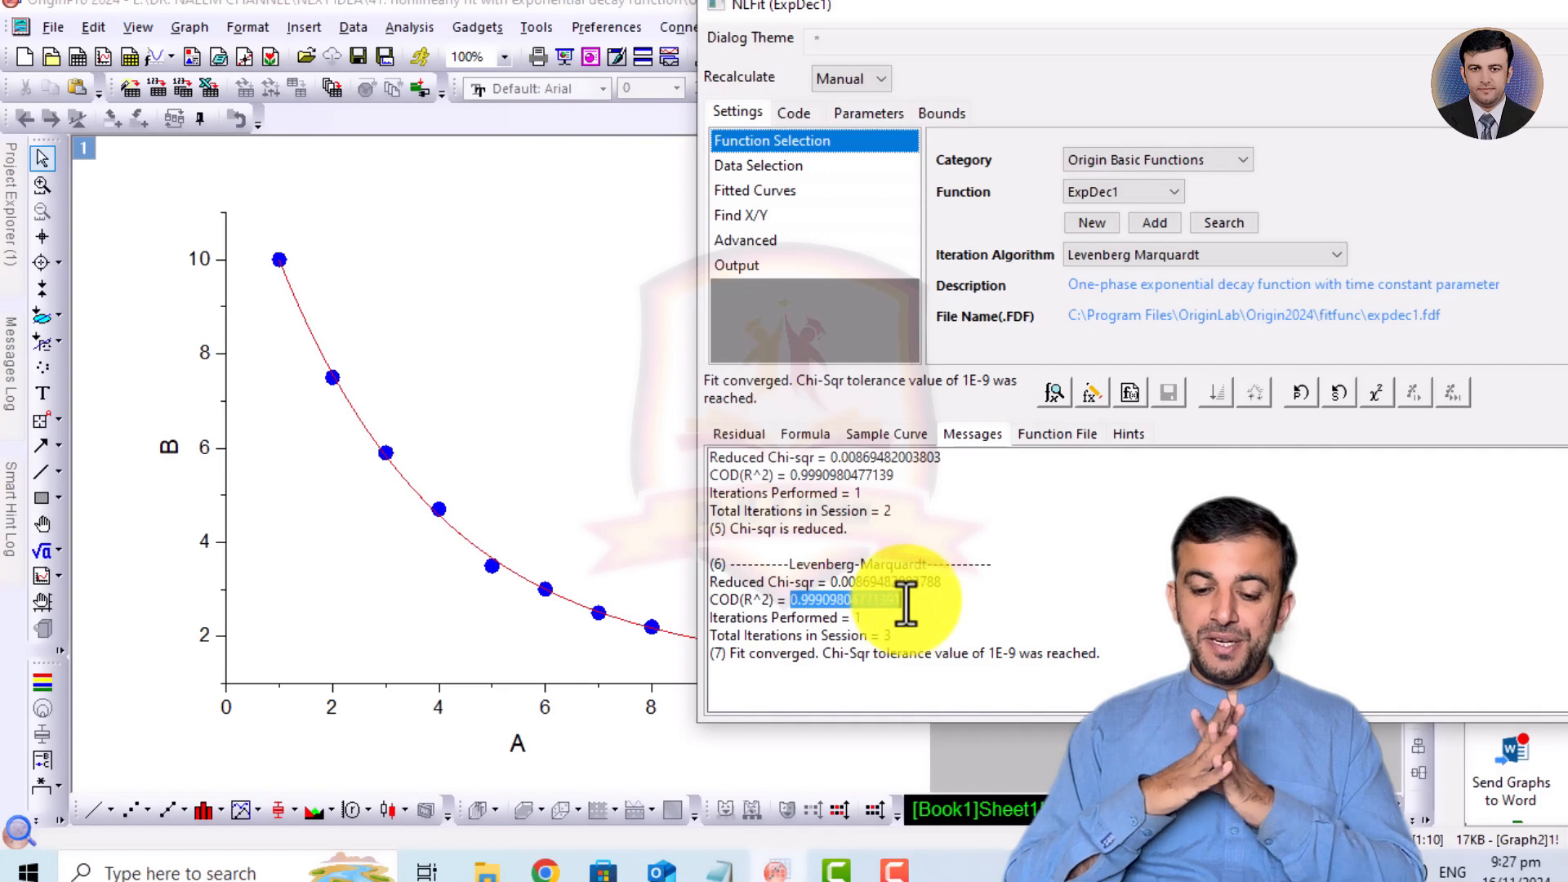
click(1536, 393)
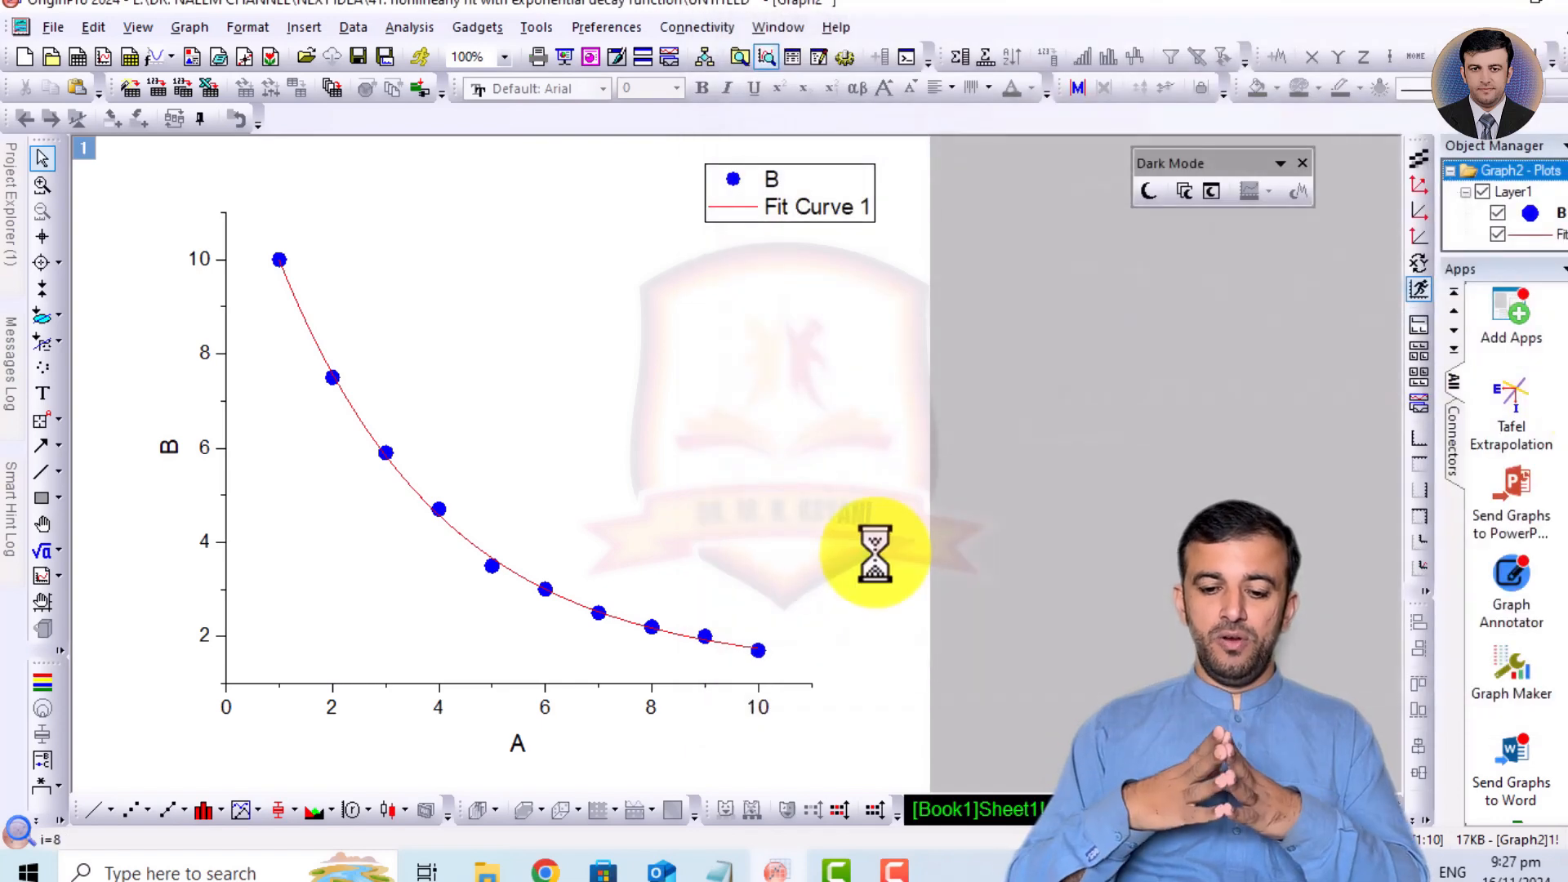
Enlarge the fit results table to a readable size and move it off the data points to the right of the curve.
click(459, 394)
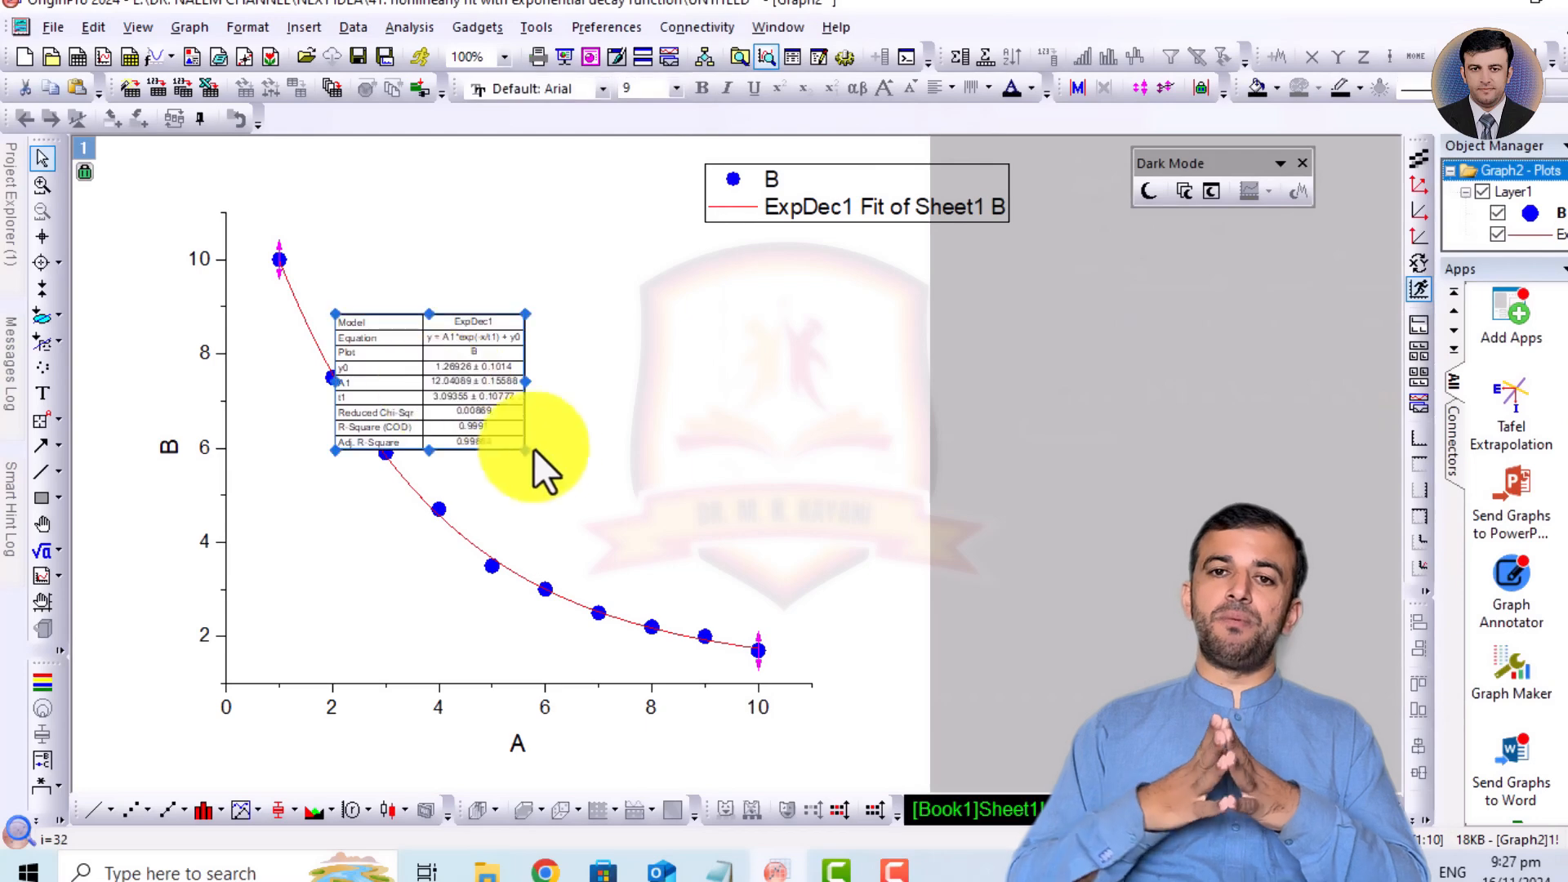
drag(523, 450, 846, 569)
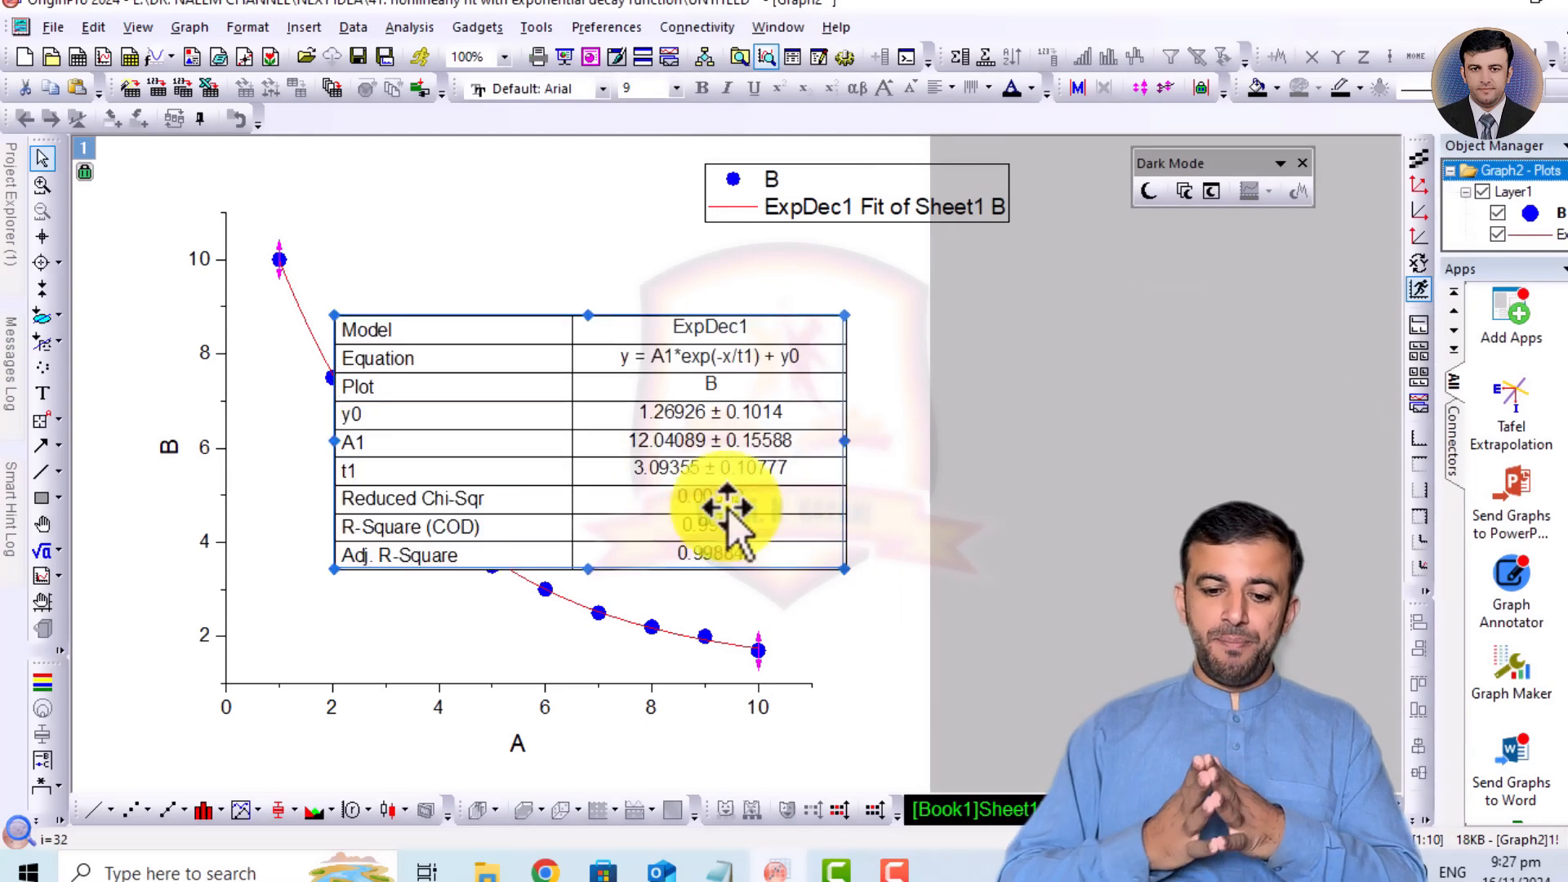
drag(657, 467, 1091, 422)
click(1109, 589)
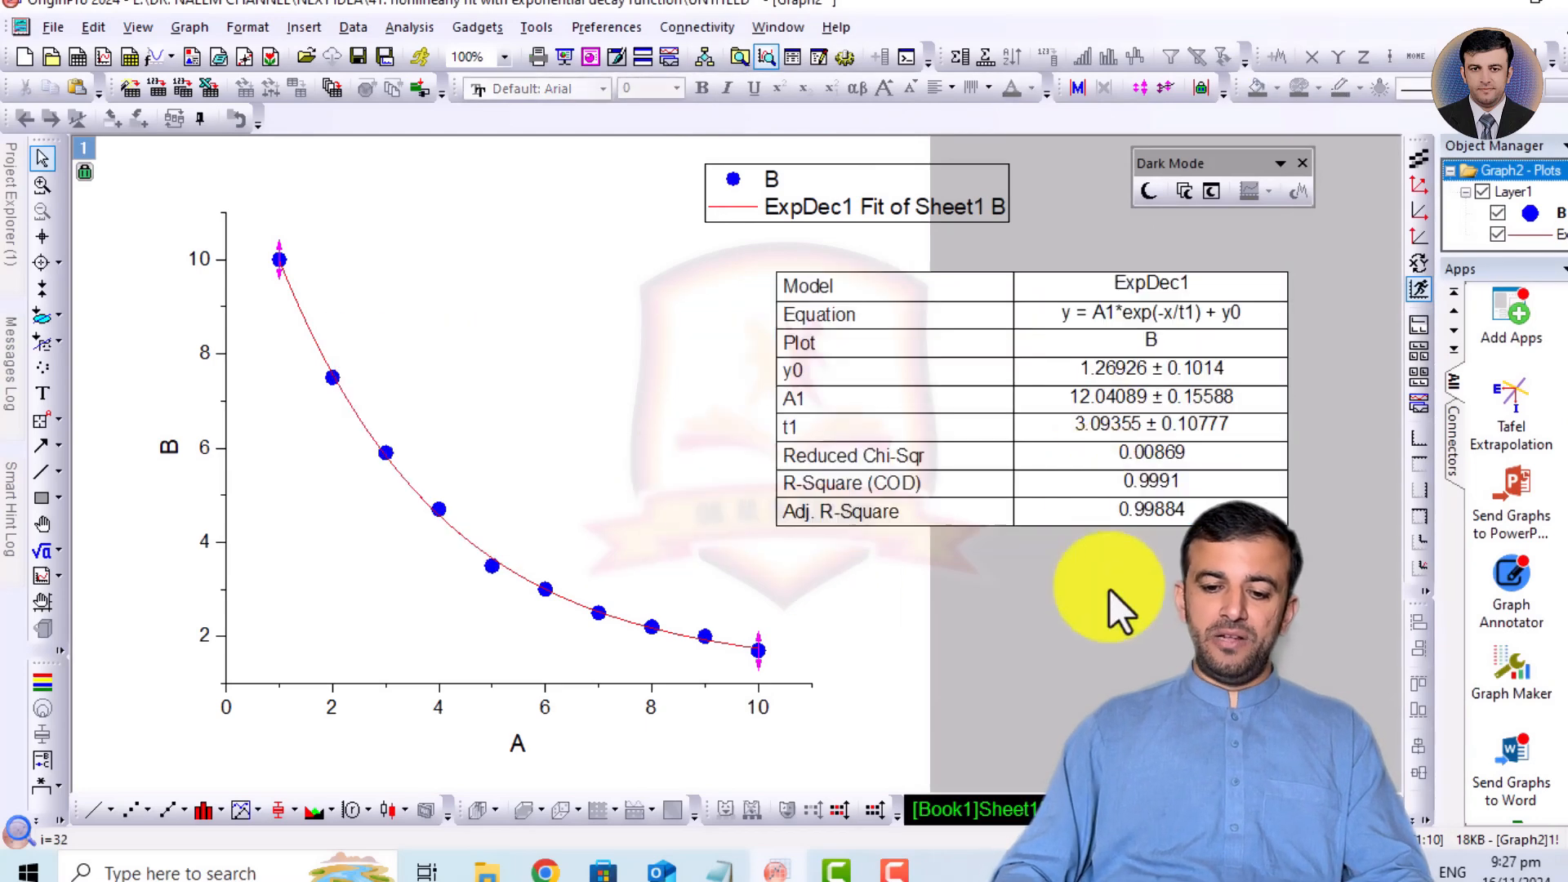
Move the fit results table farther right, completely off the graph page, and delete the graph legend.
click(1130, 508)
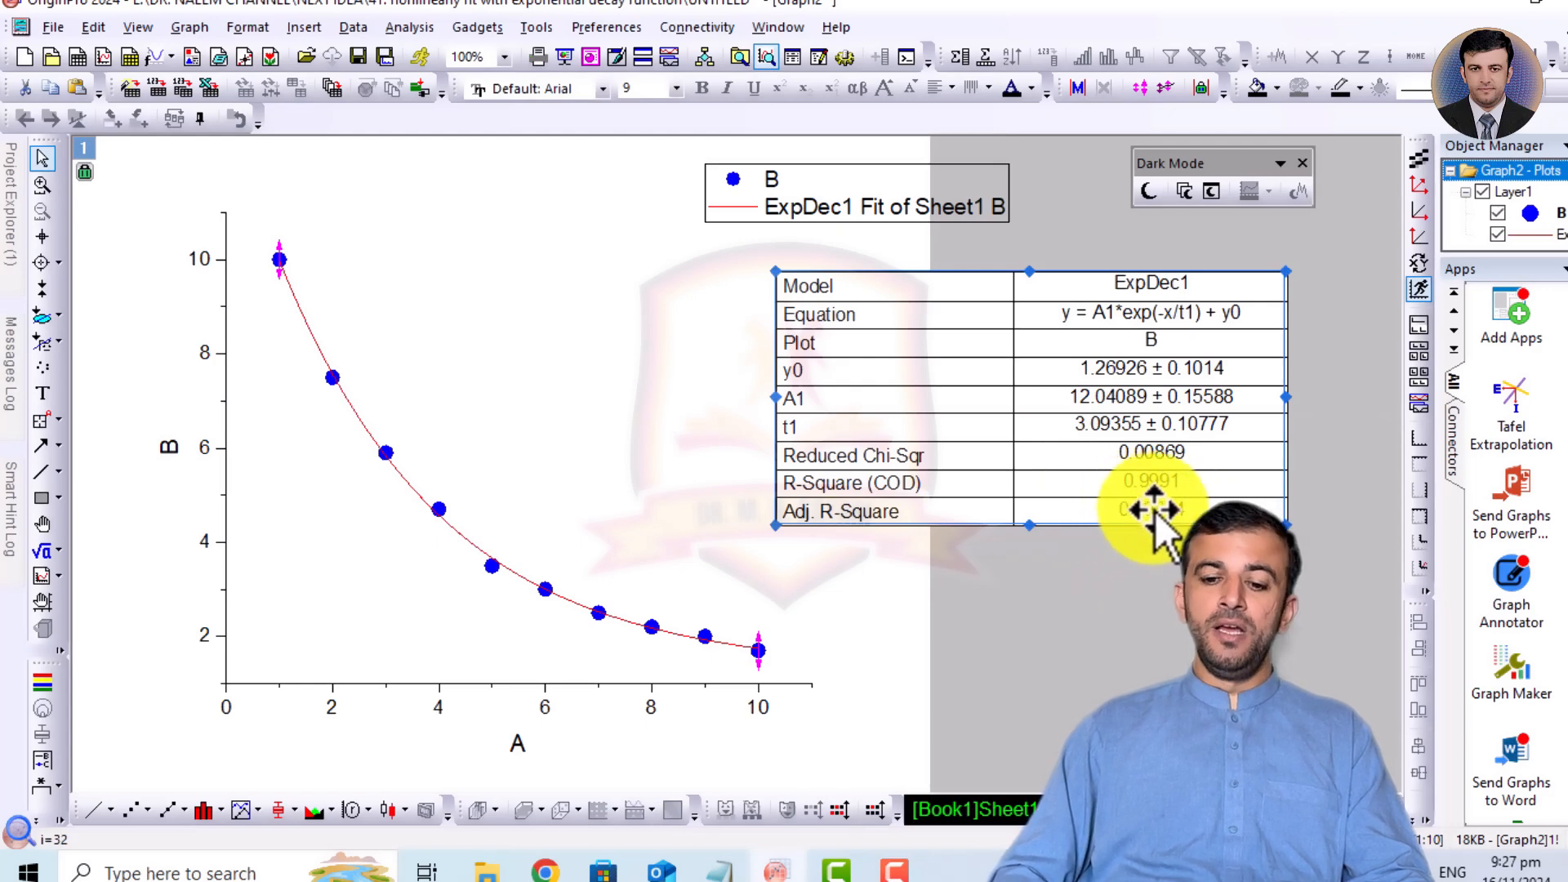
click(1069, 609)
click(977, 307)
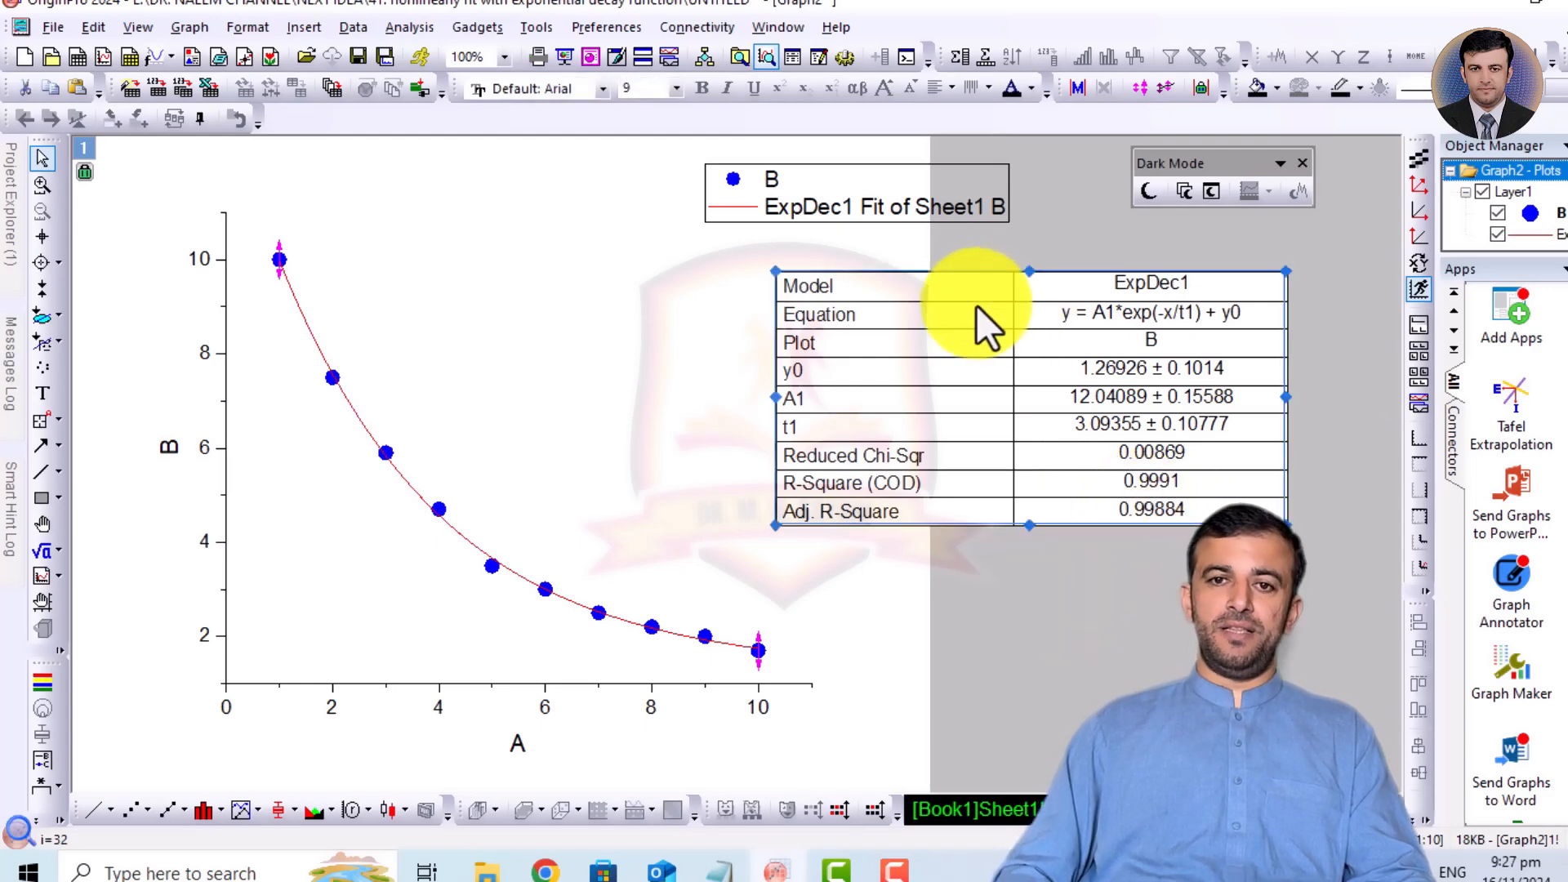
drag(890, 312, 1086, 320)
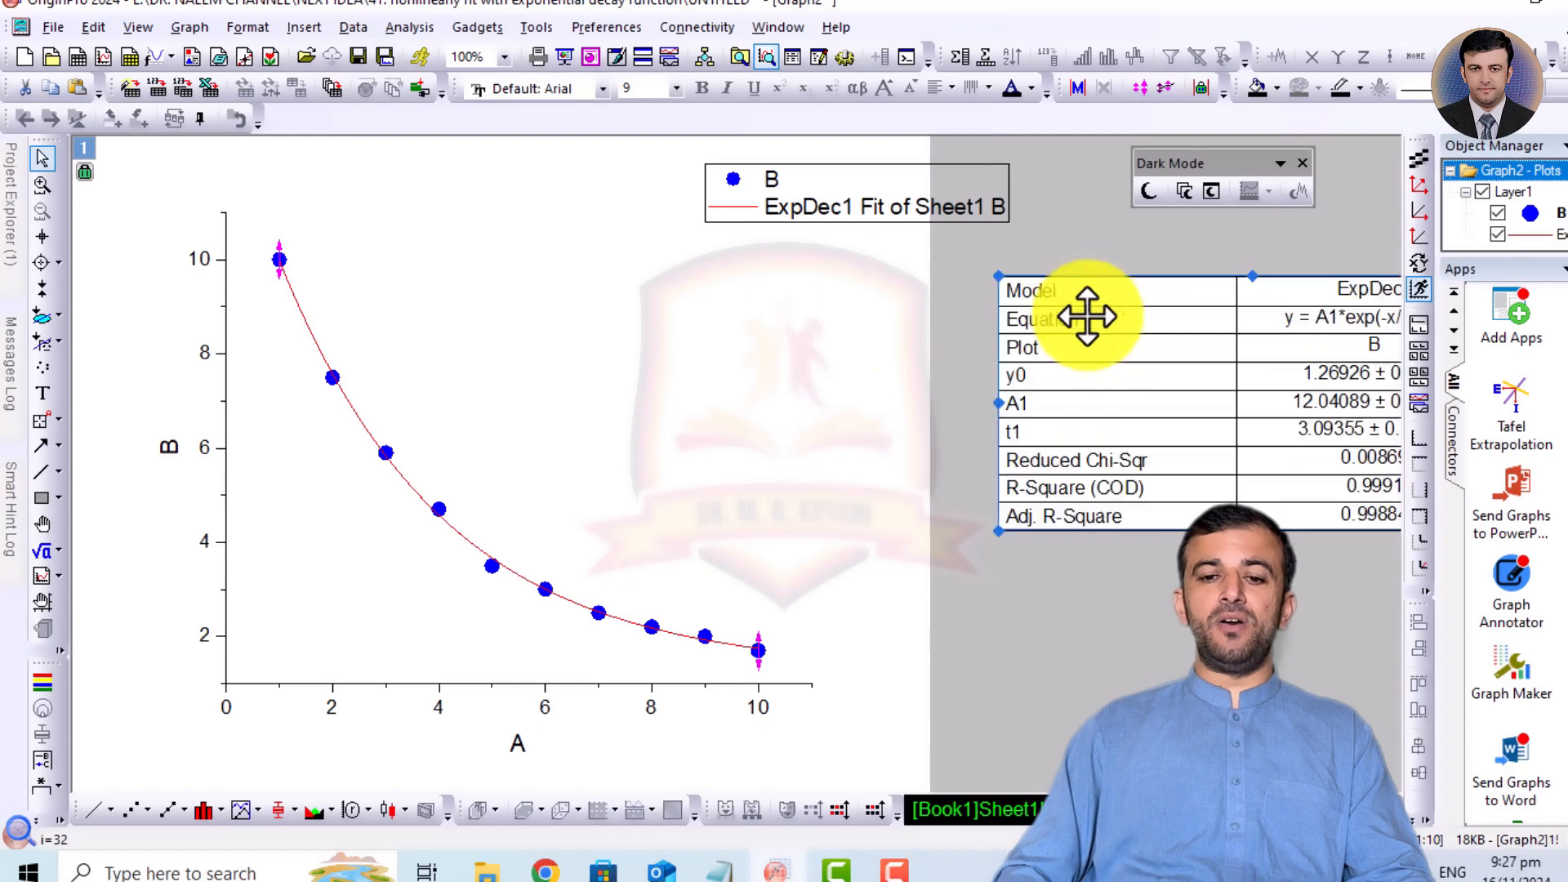
click(864, 166)
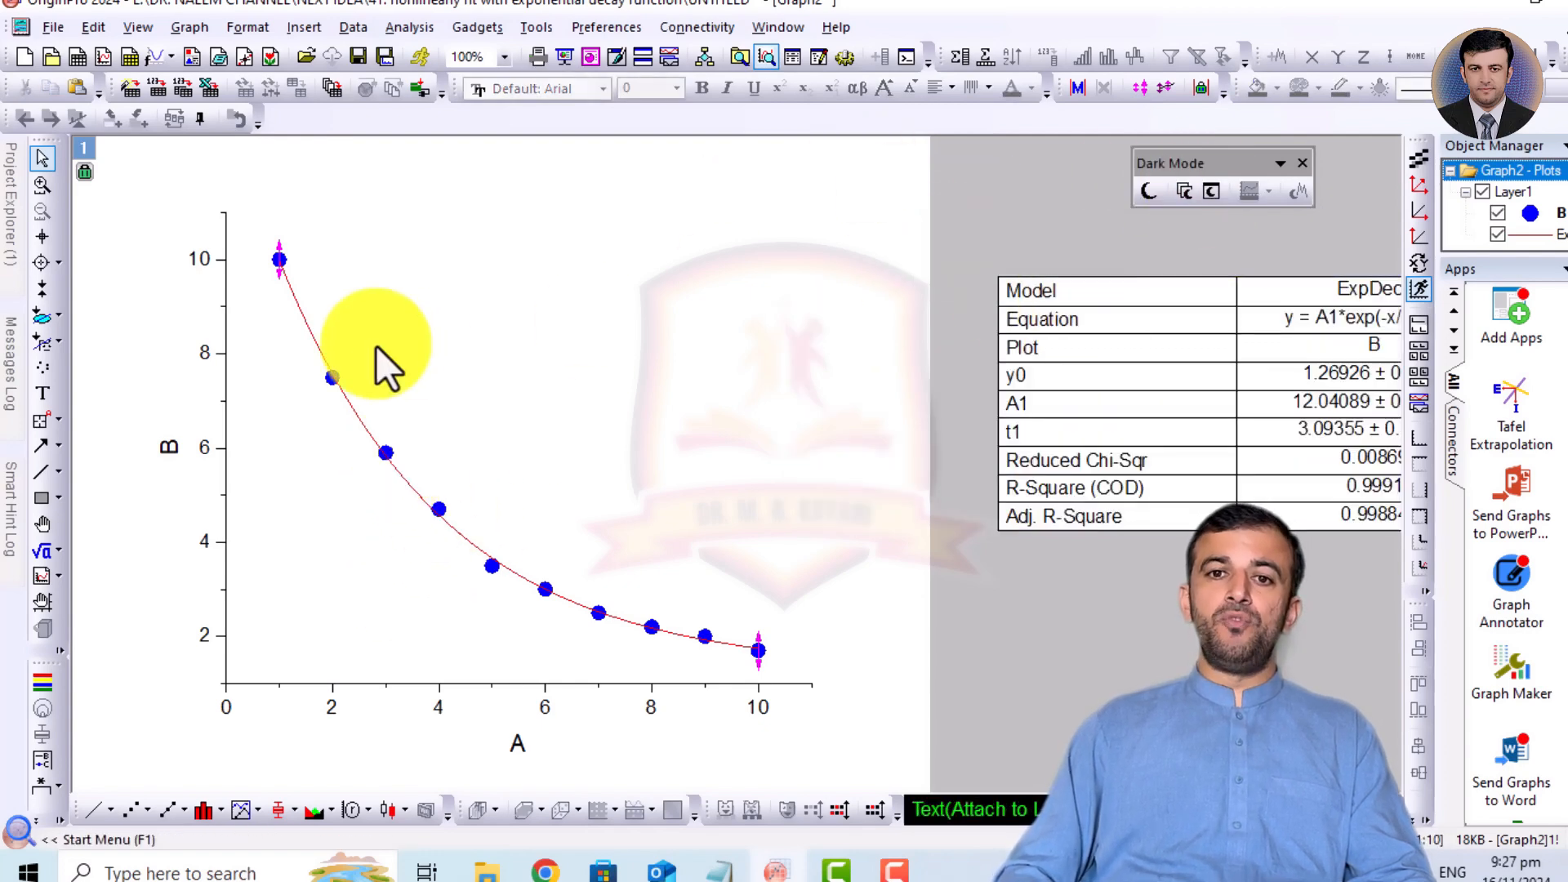
click(390, 451)
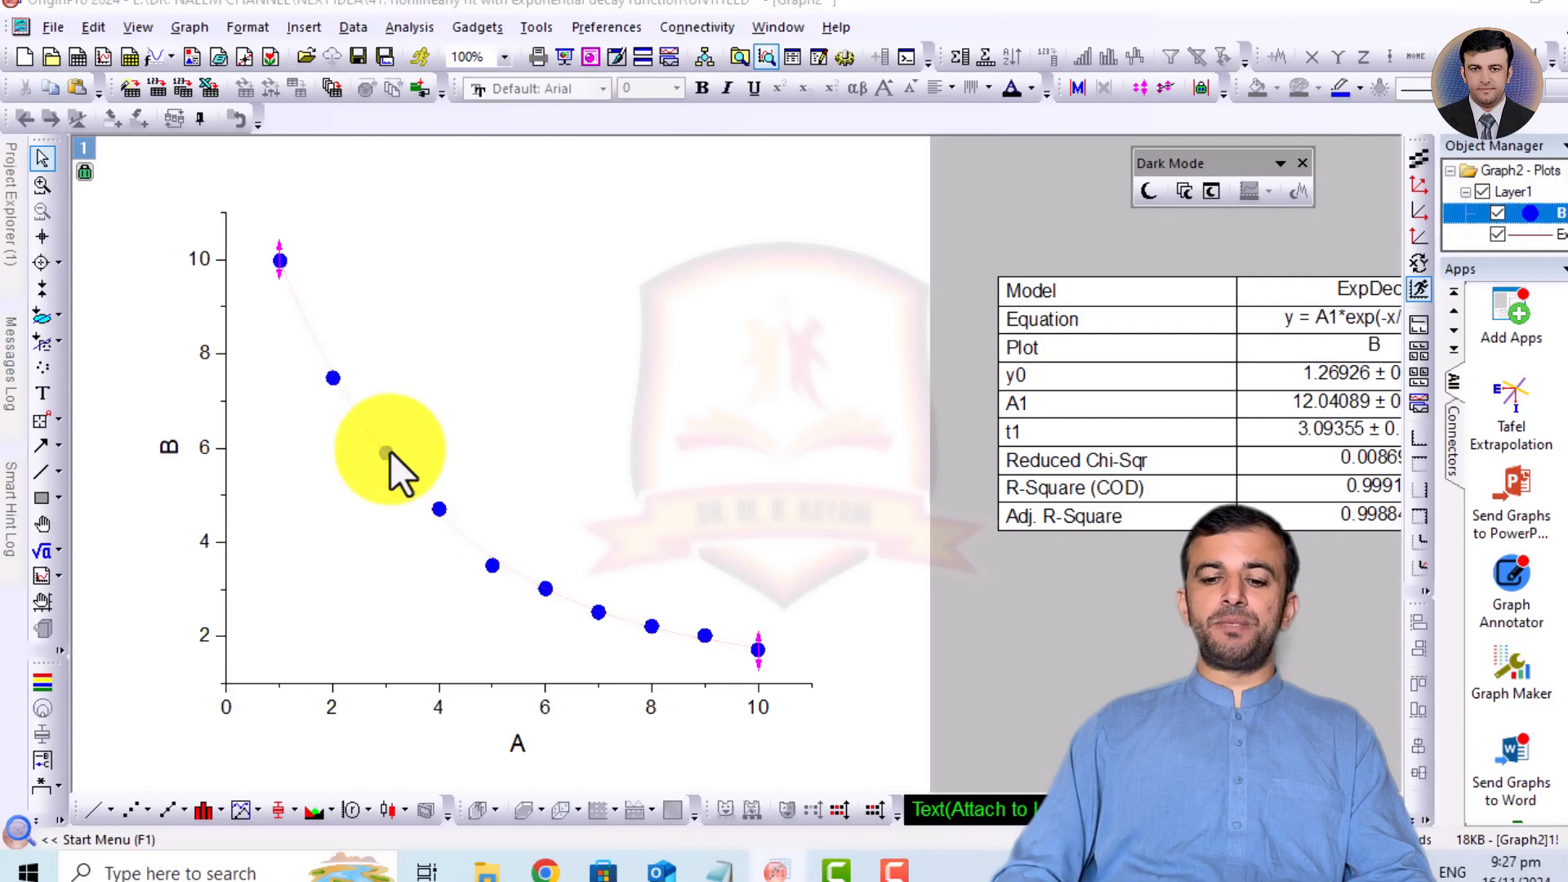
double_click(390, 451)
key(Escape)
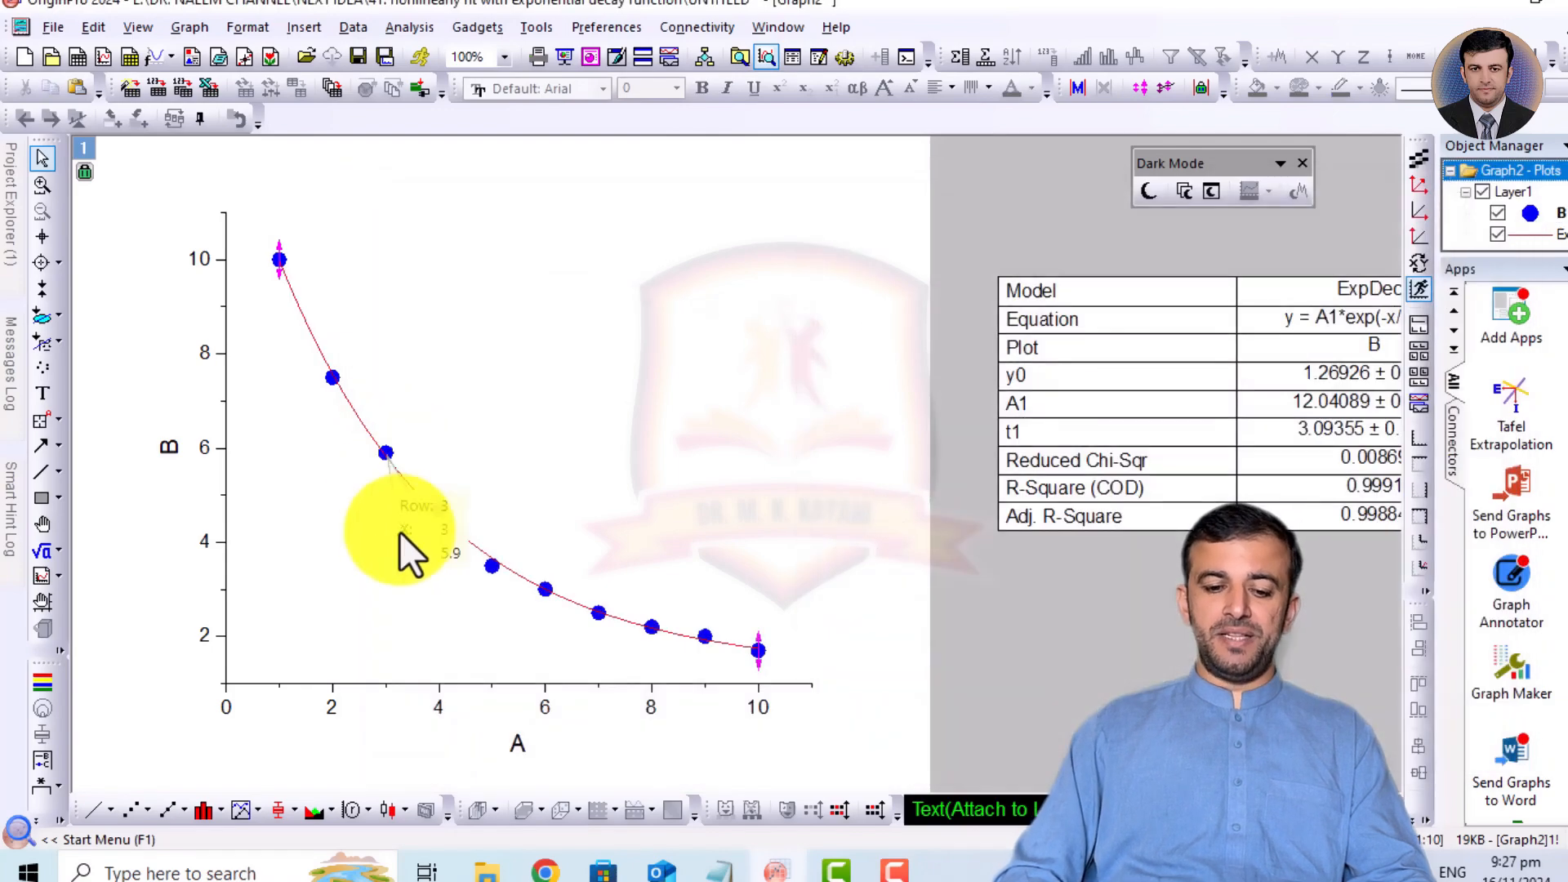
Switch the data plot to Line + Symbol and set its connecting line to width 2 with the Modified Bezier connection.
click(166, 811)
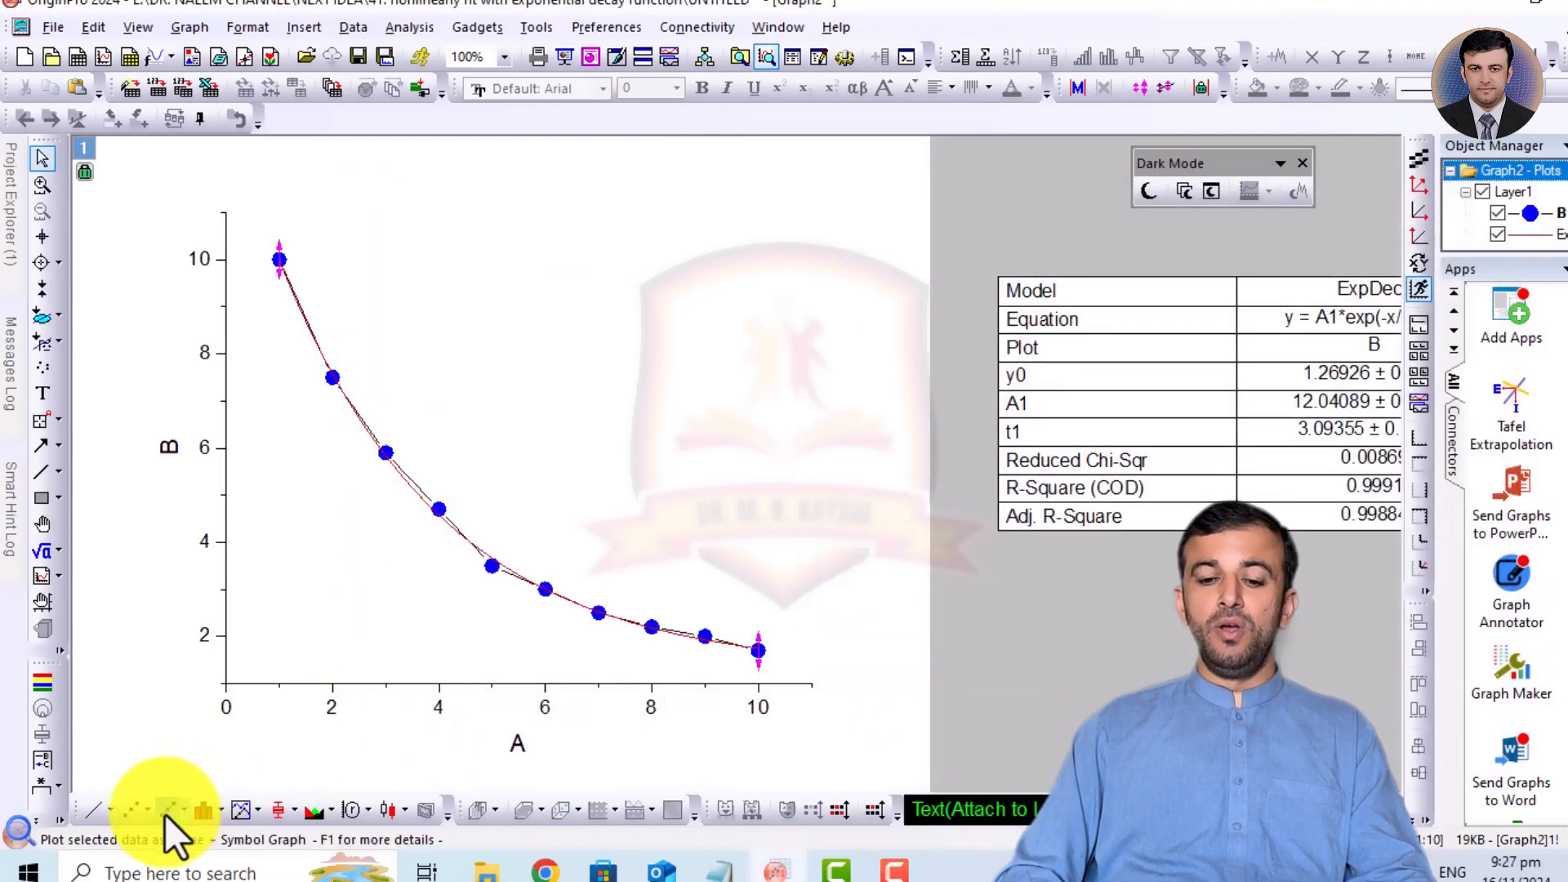
mouse_move(493, 566)
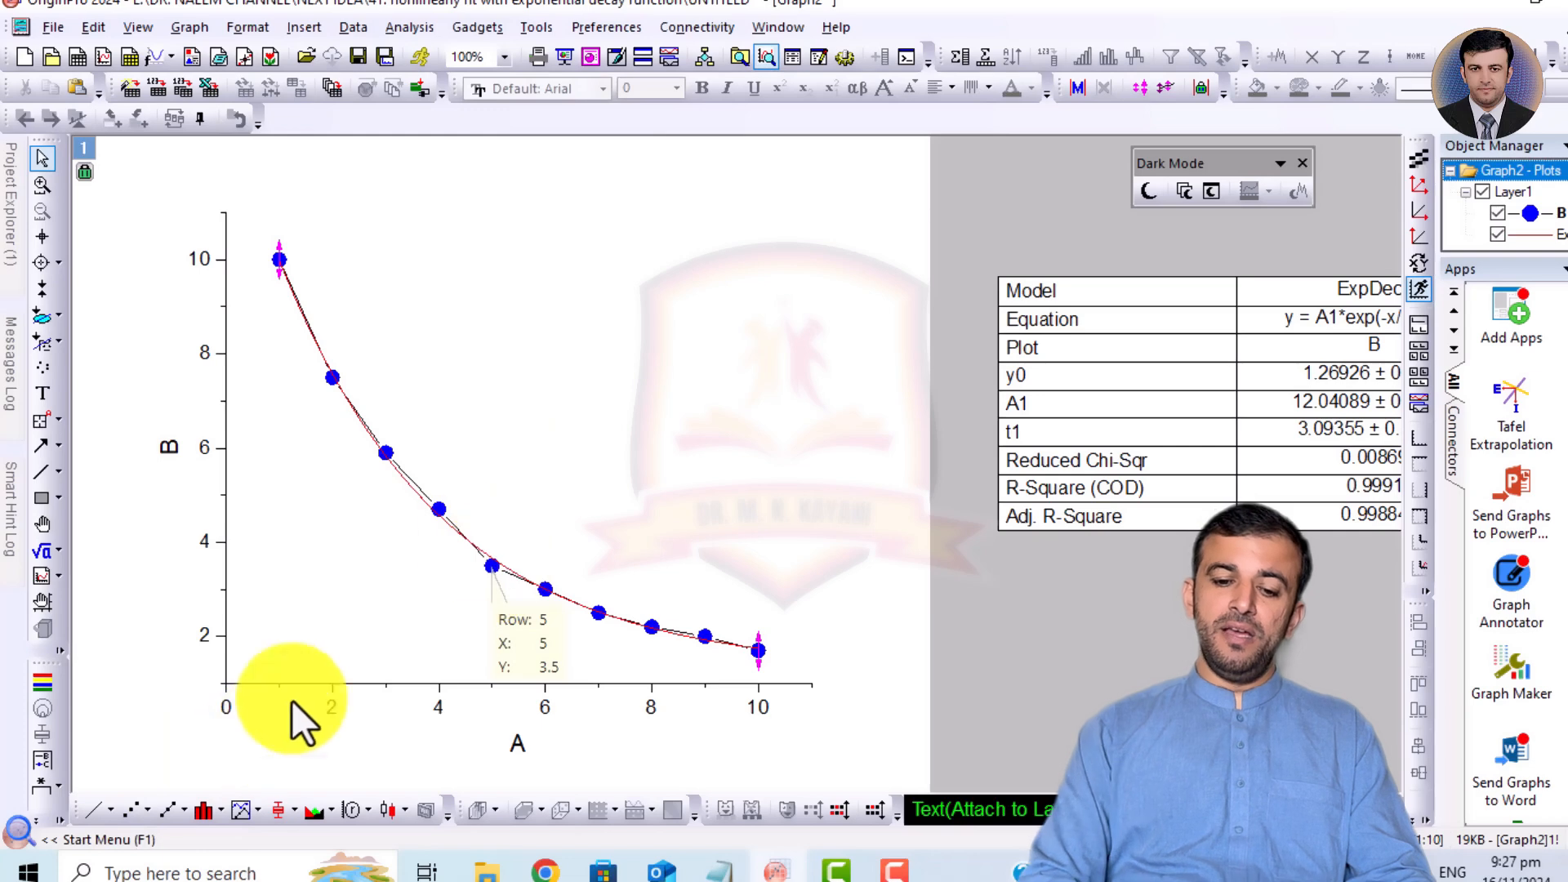
double_click(488, 566)
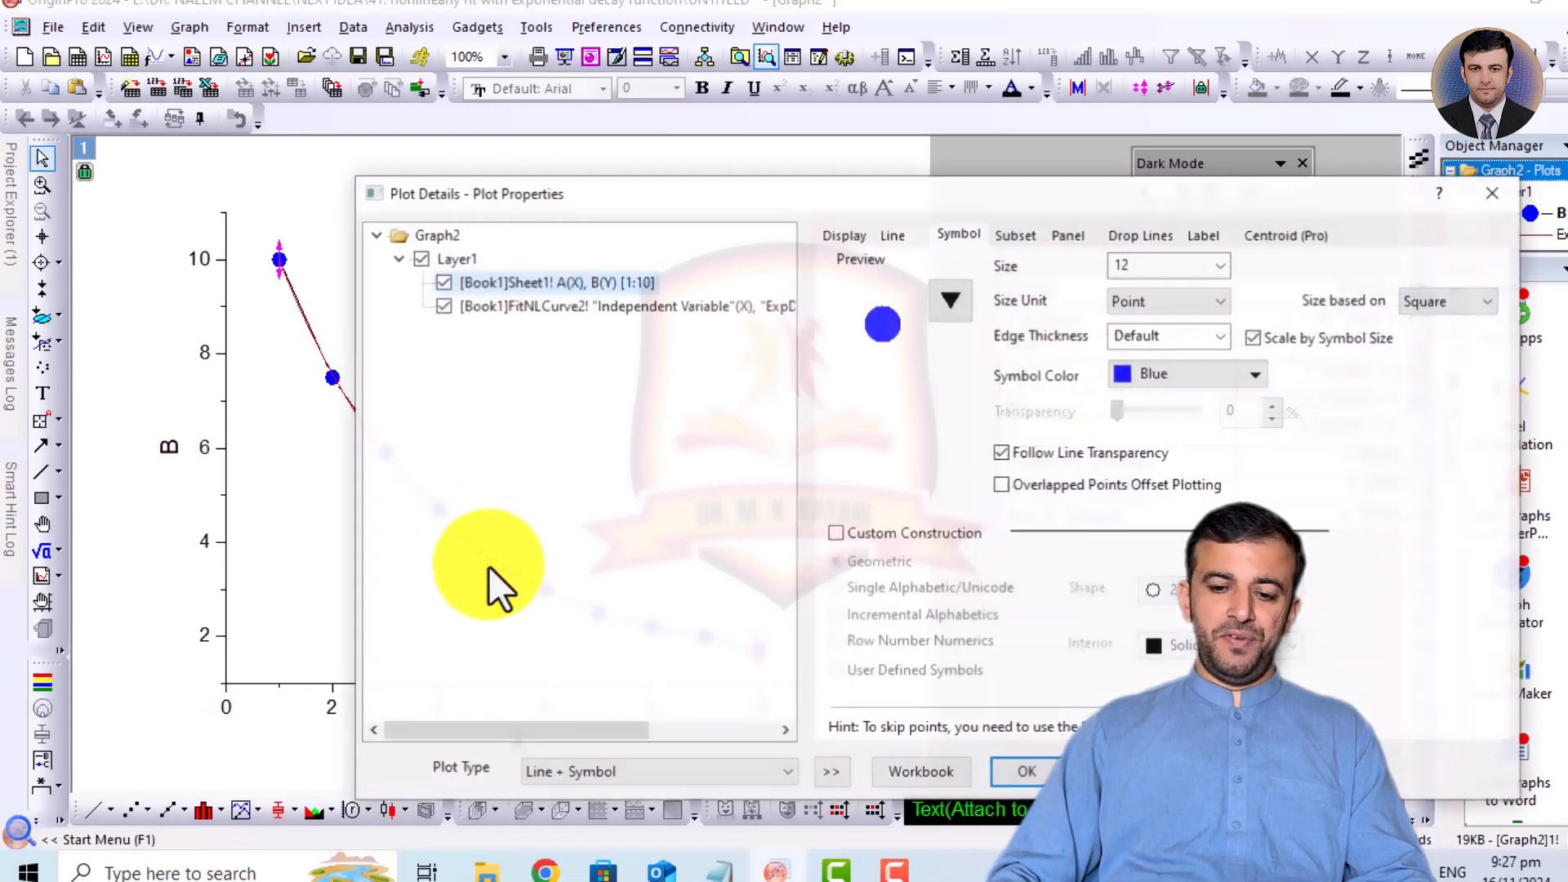
click(894, 233)
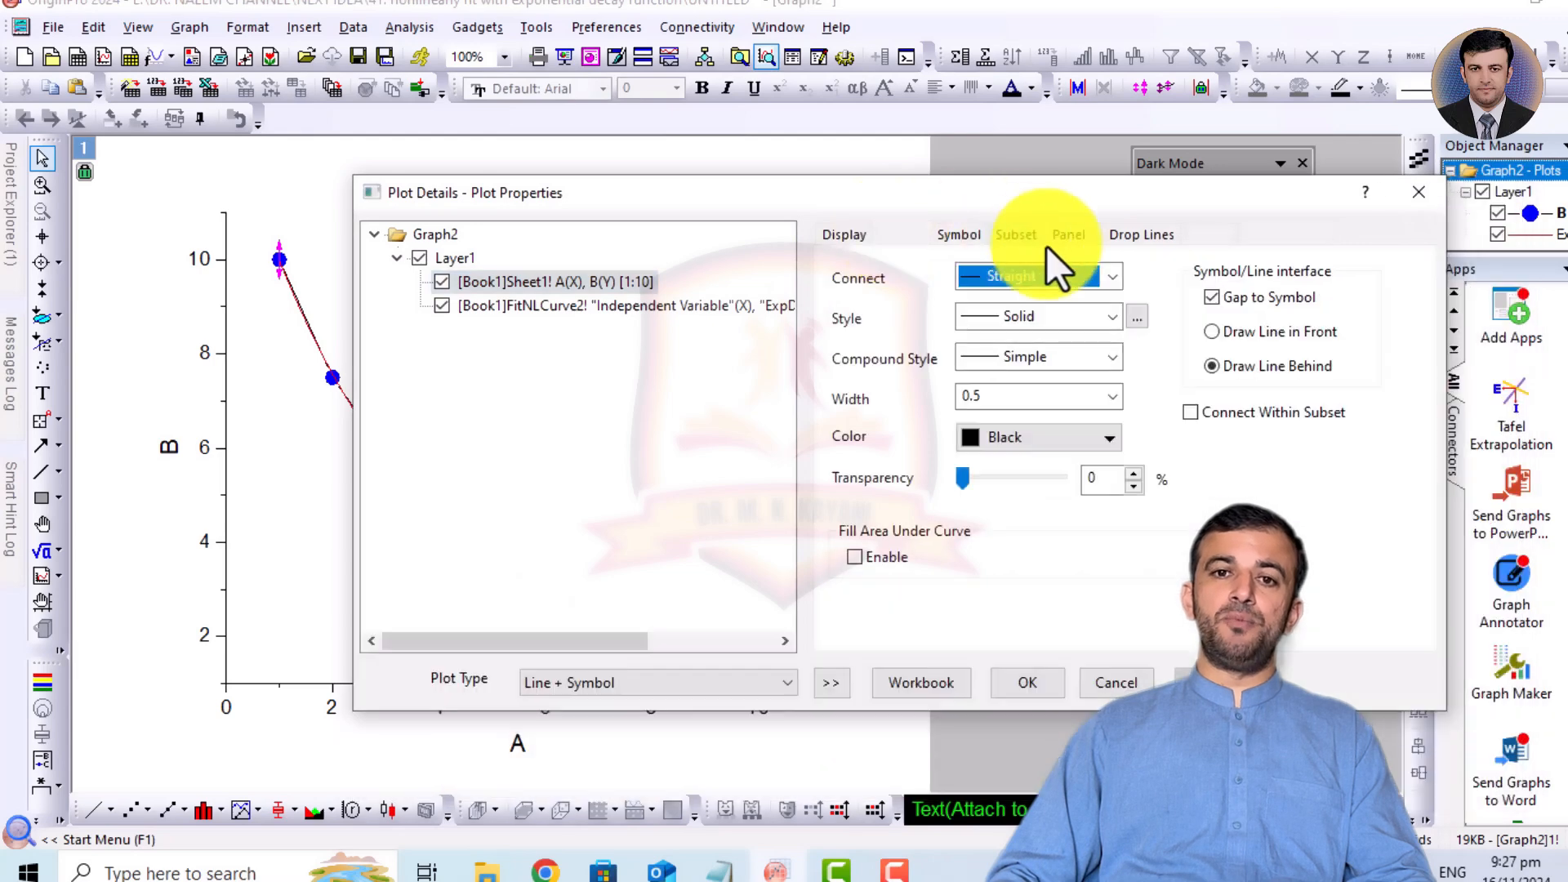
double_click(980, 397)
text(2)
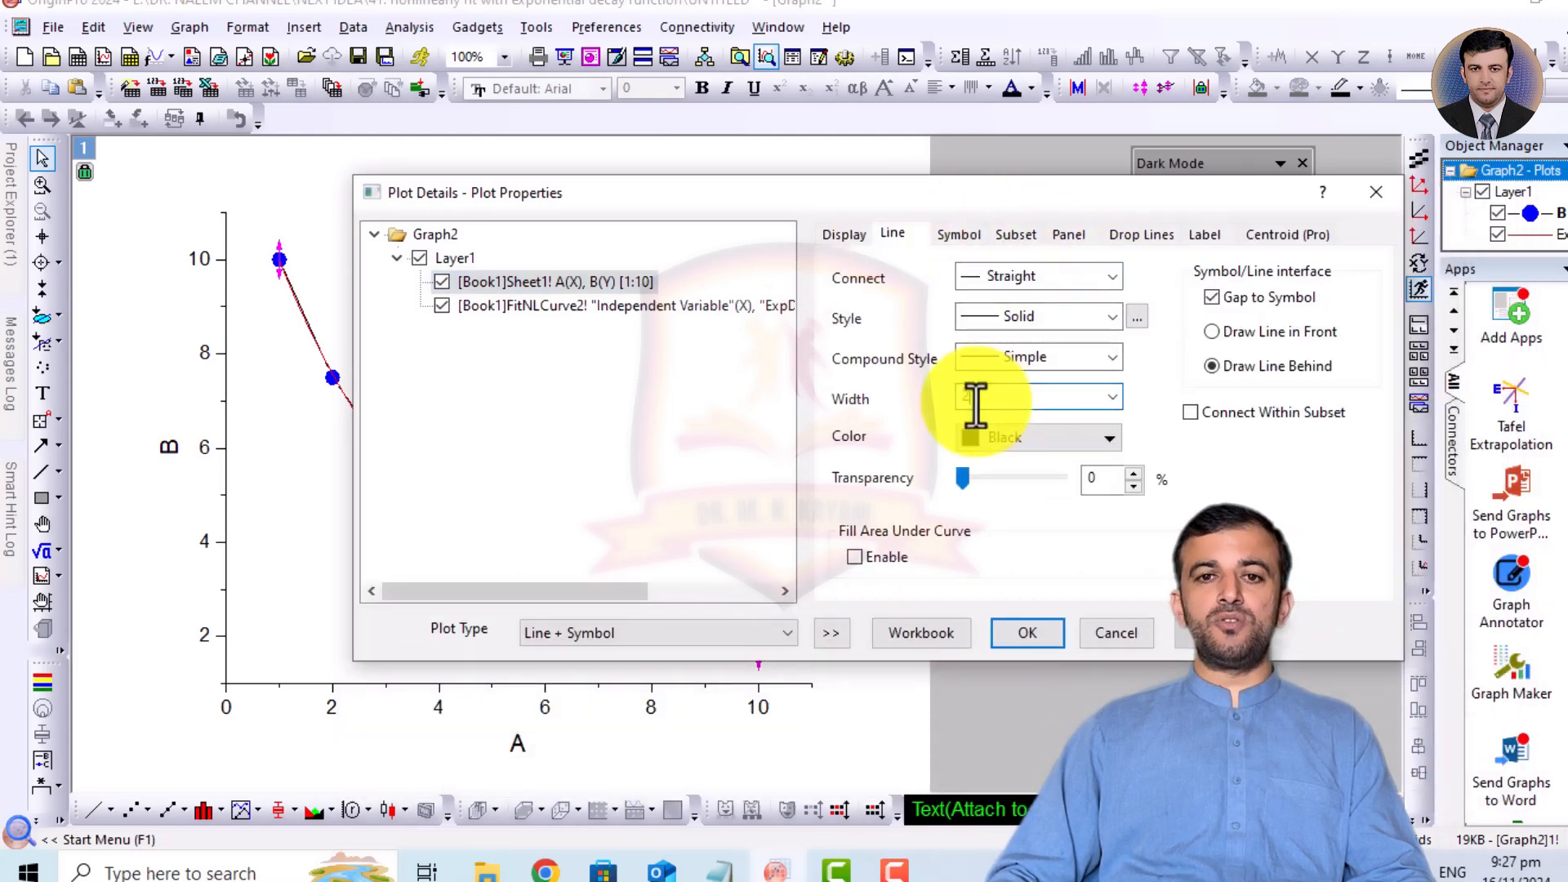
click(1106, 269)
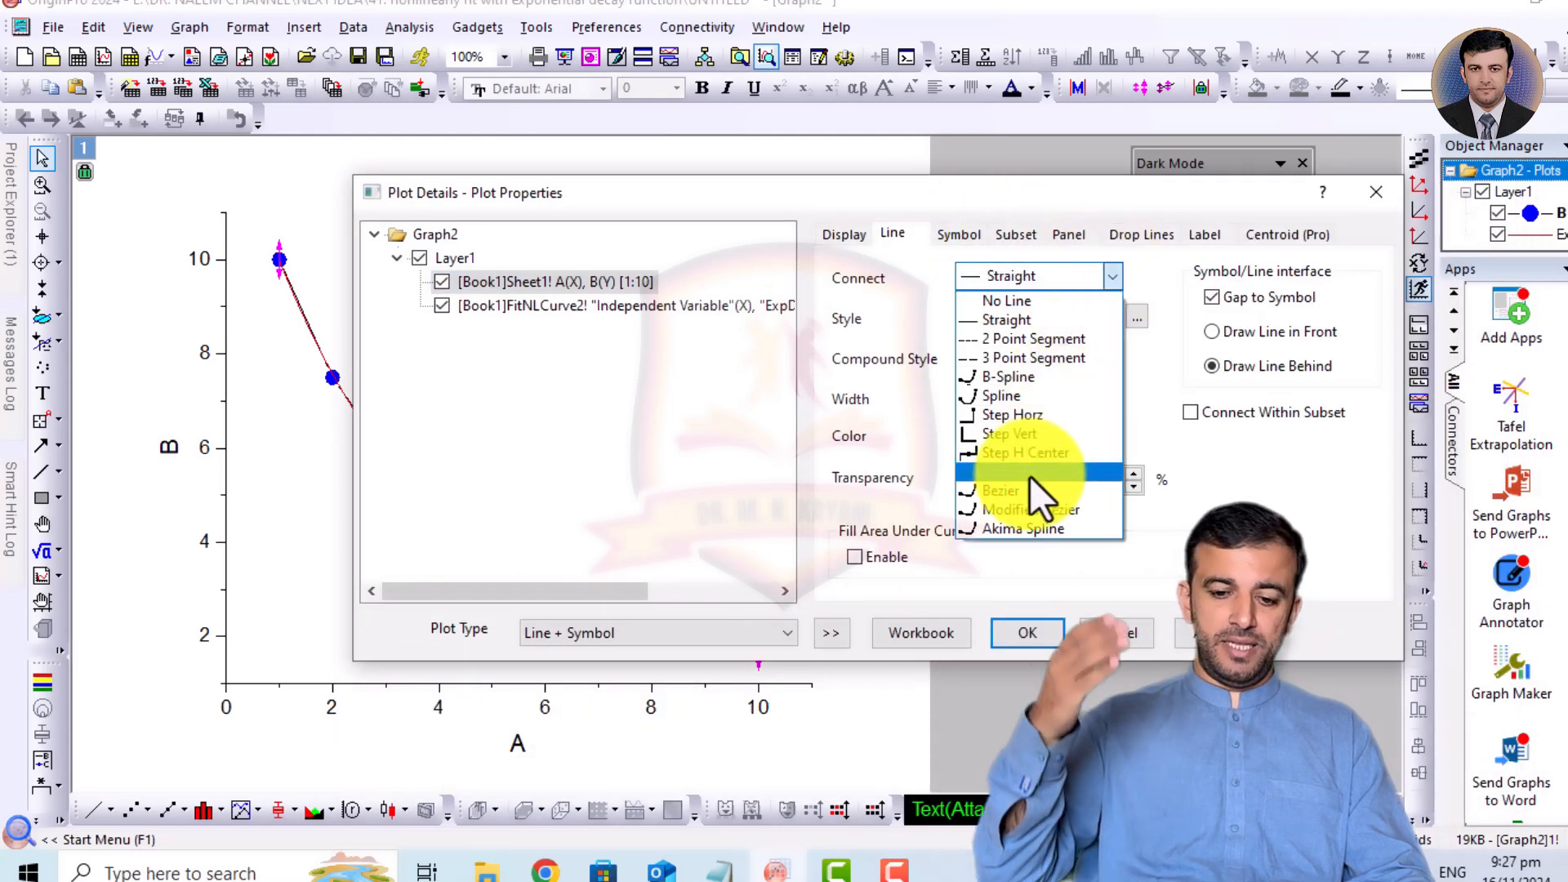
click(1031, 510)
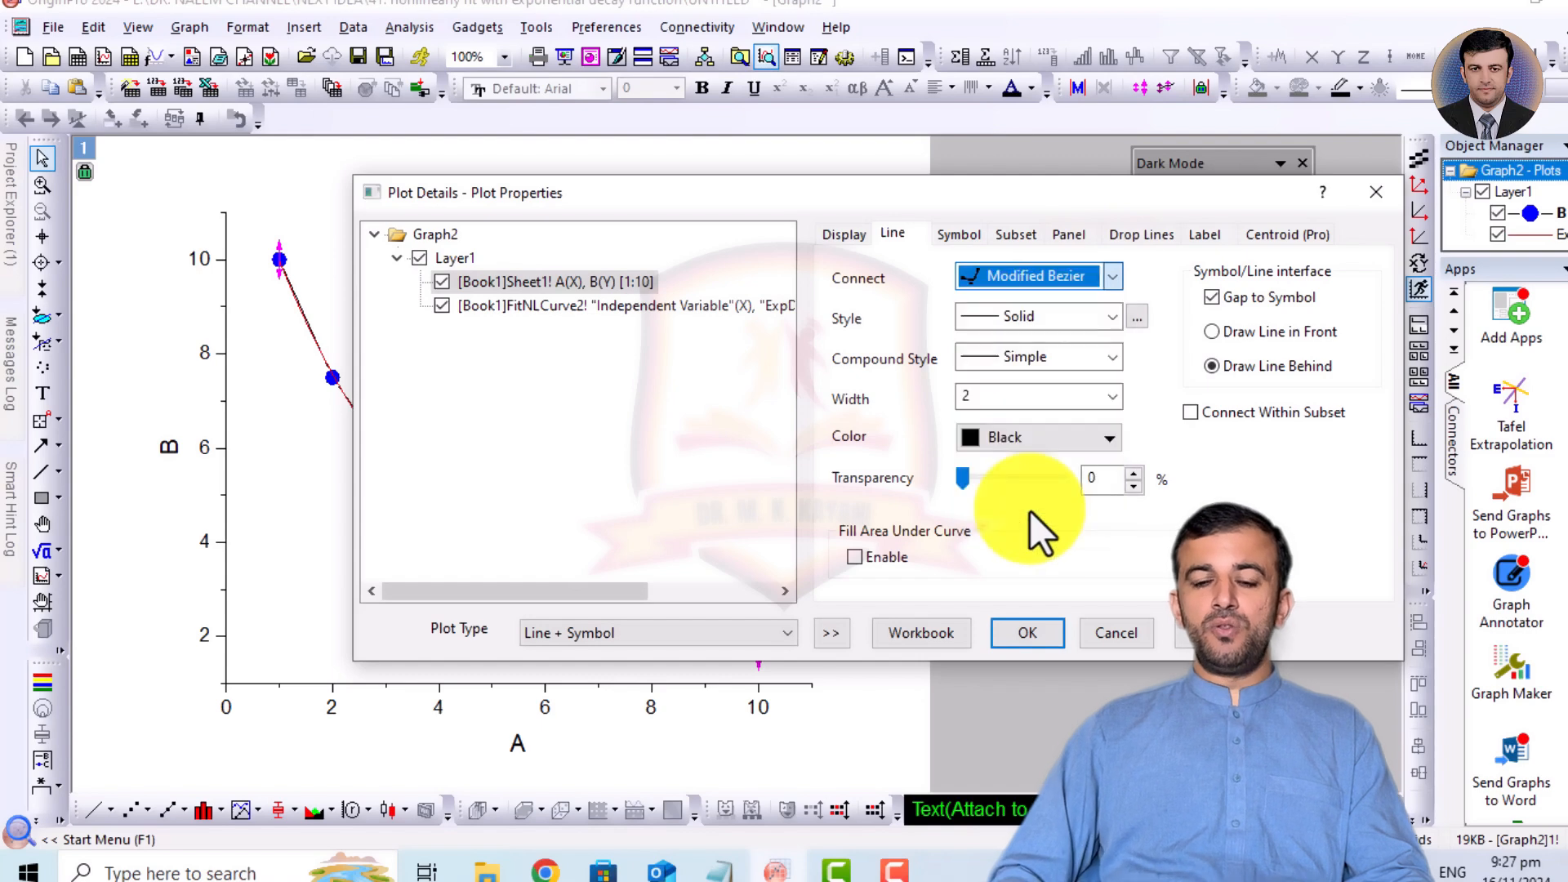
click(1026, 629)
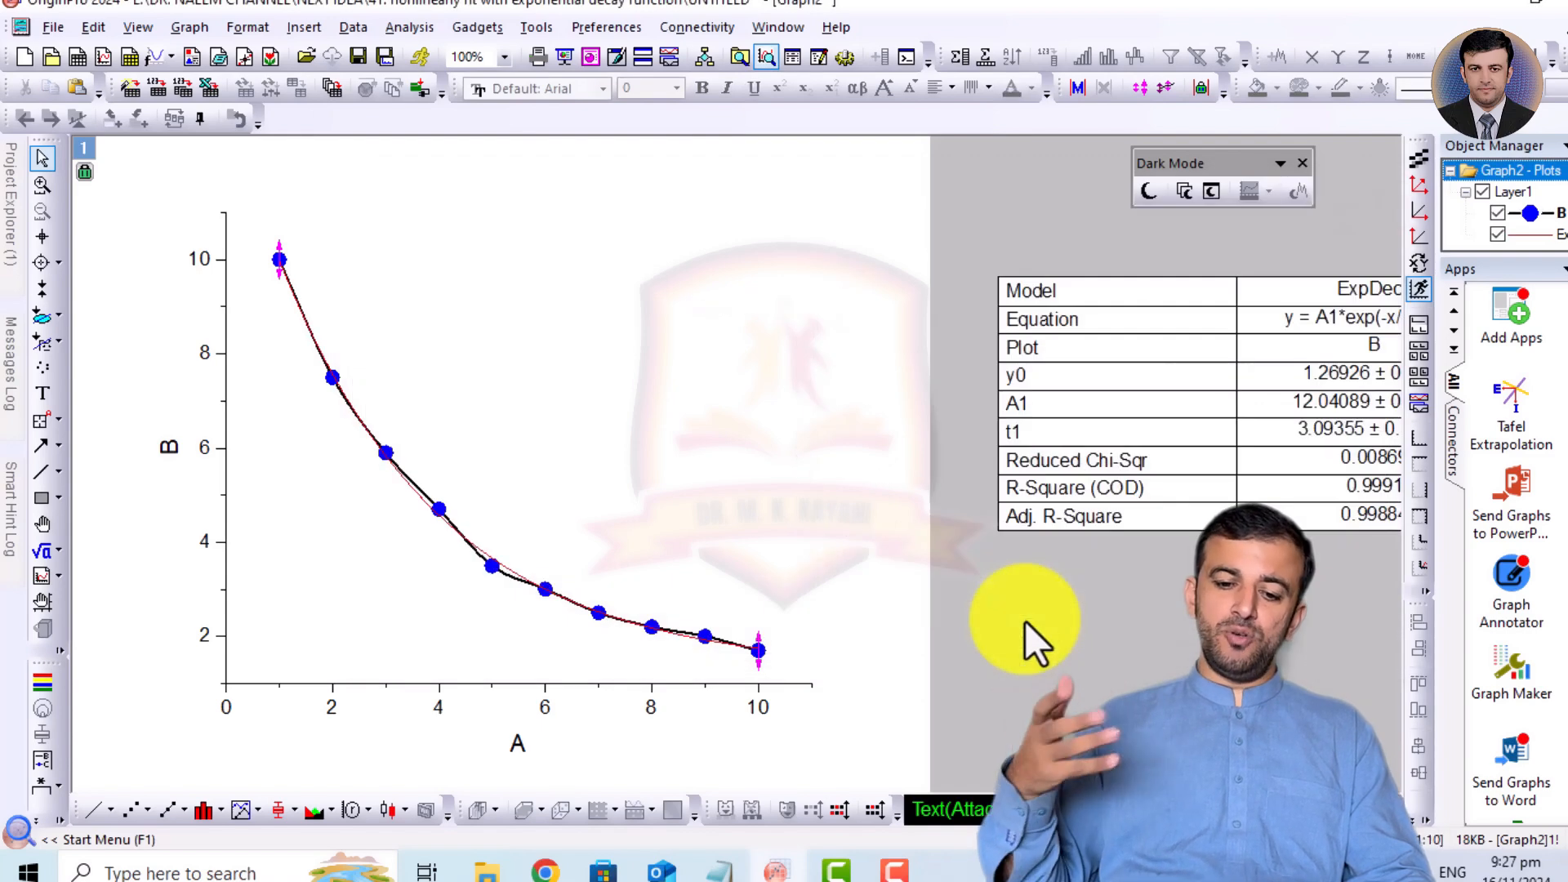
Try the Bezier and Straight connections for the data points' line, and return the data plot to a scatter.
double_click(493, 576)
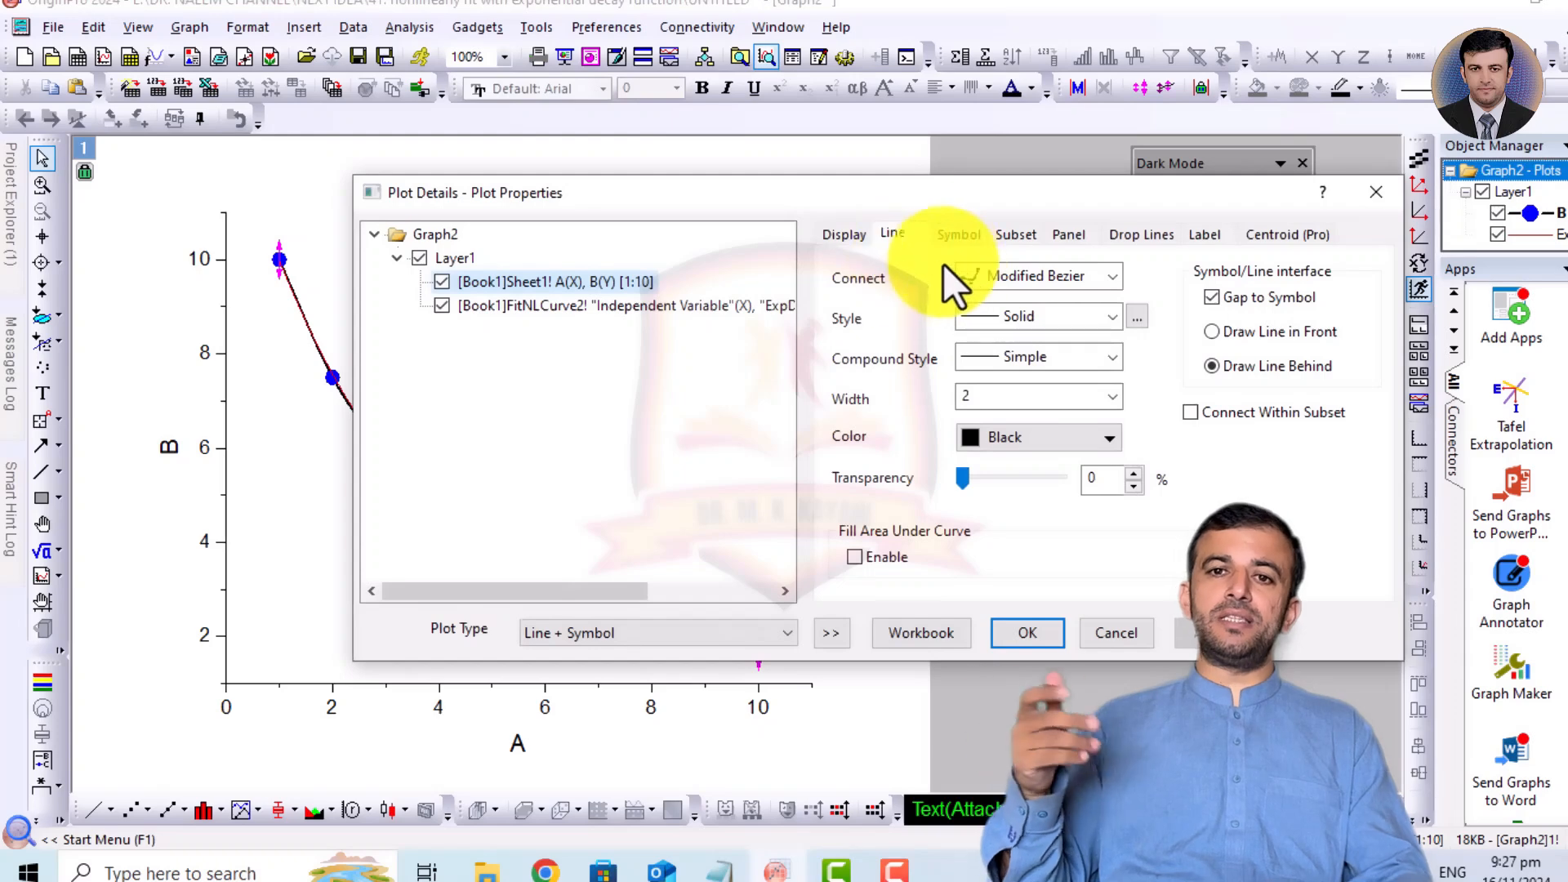
click(1068, 276)
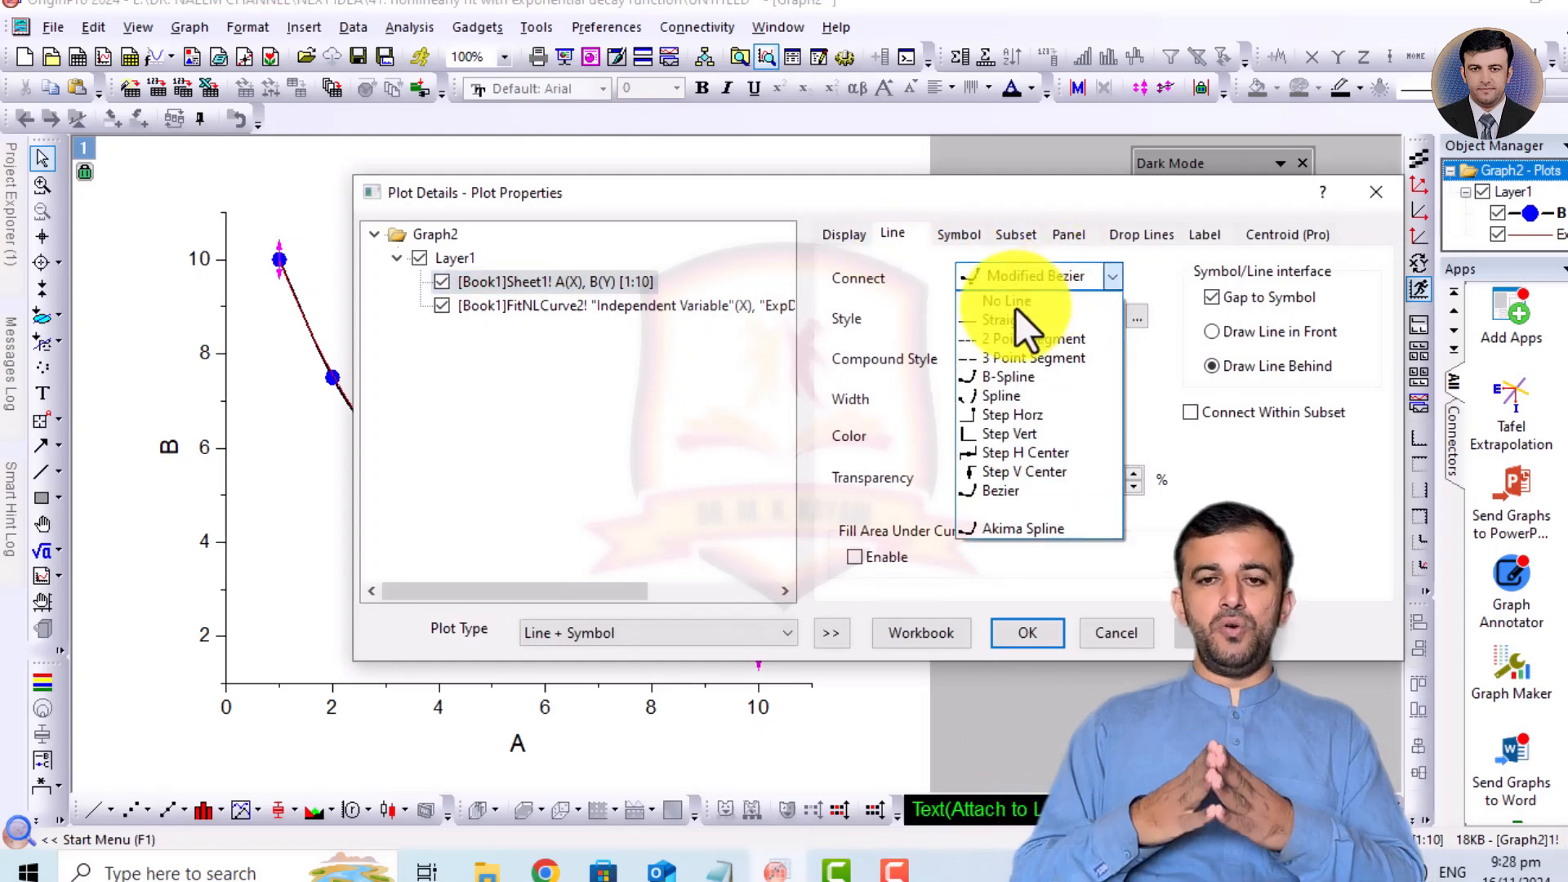
click(995, 321)
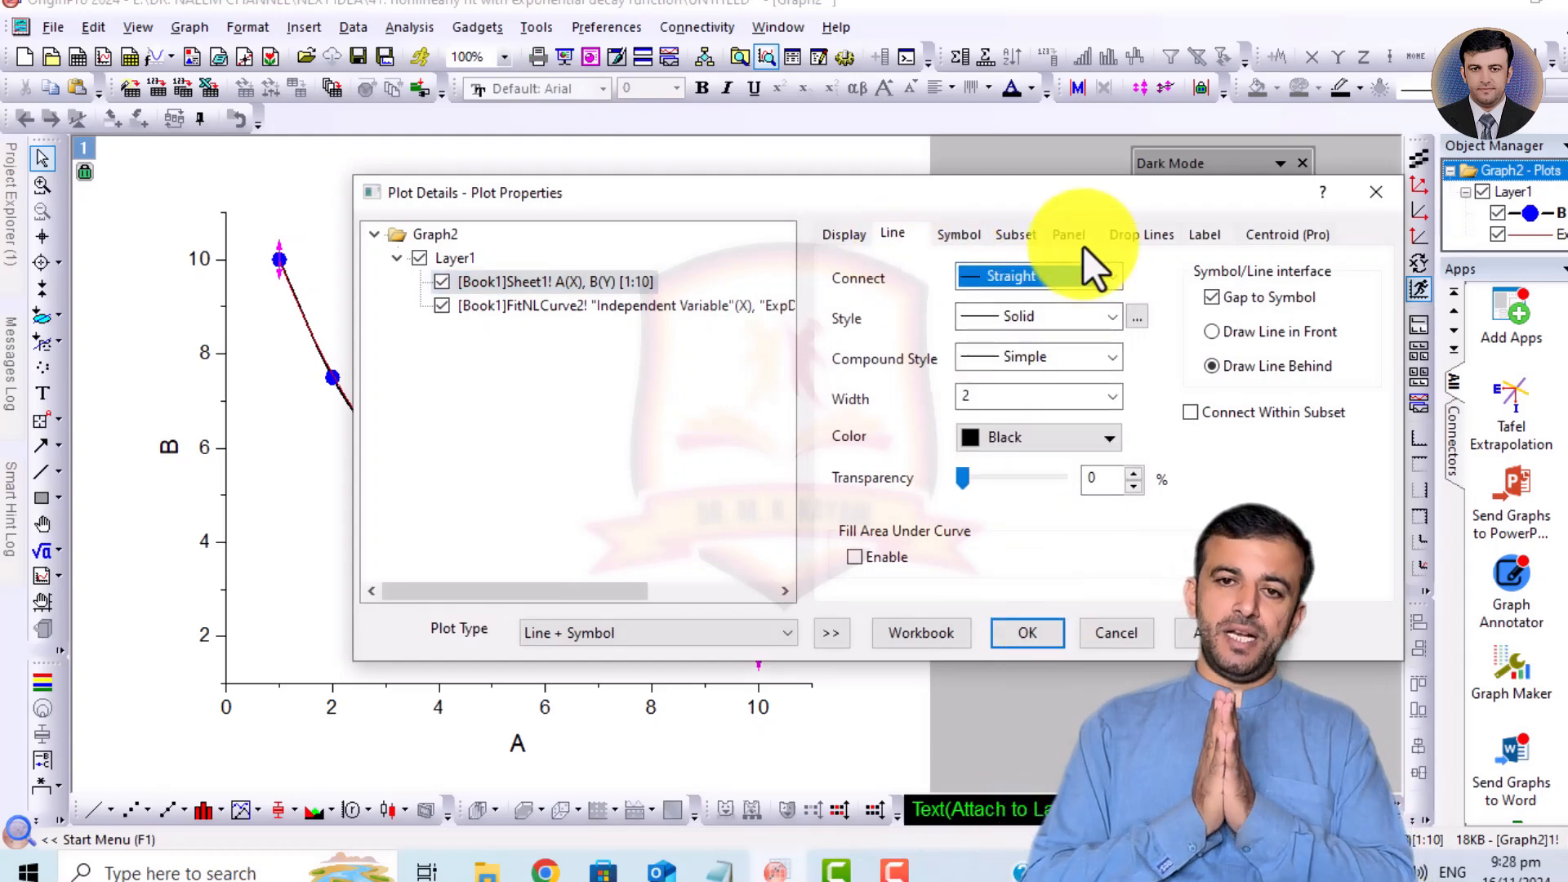
click(1075, 266)
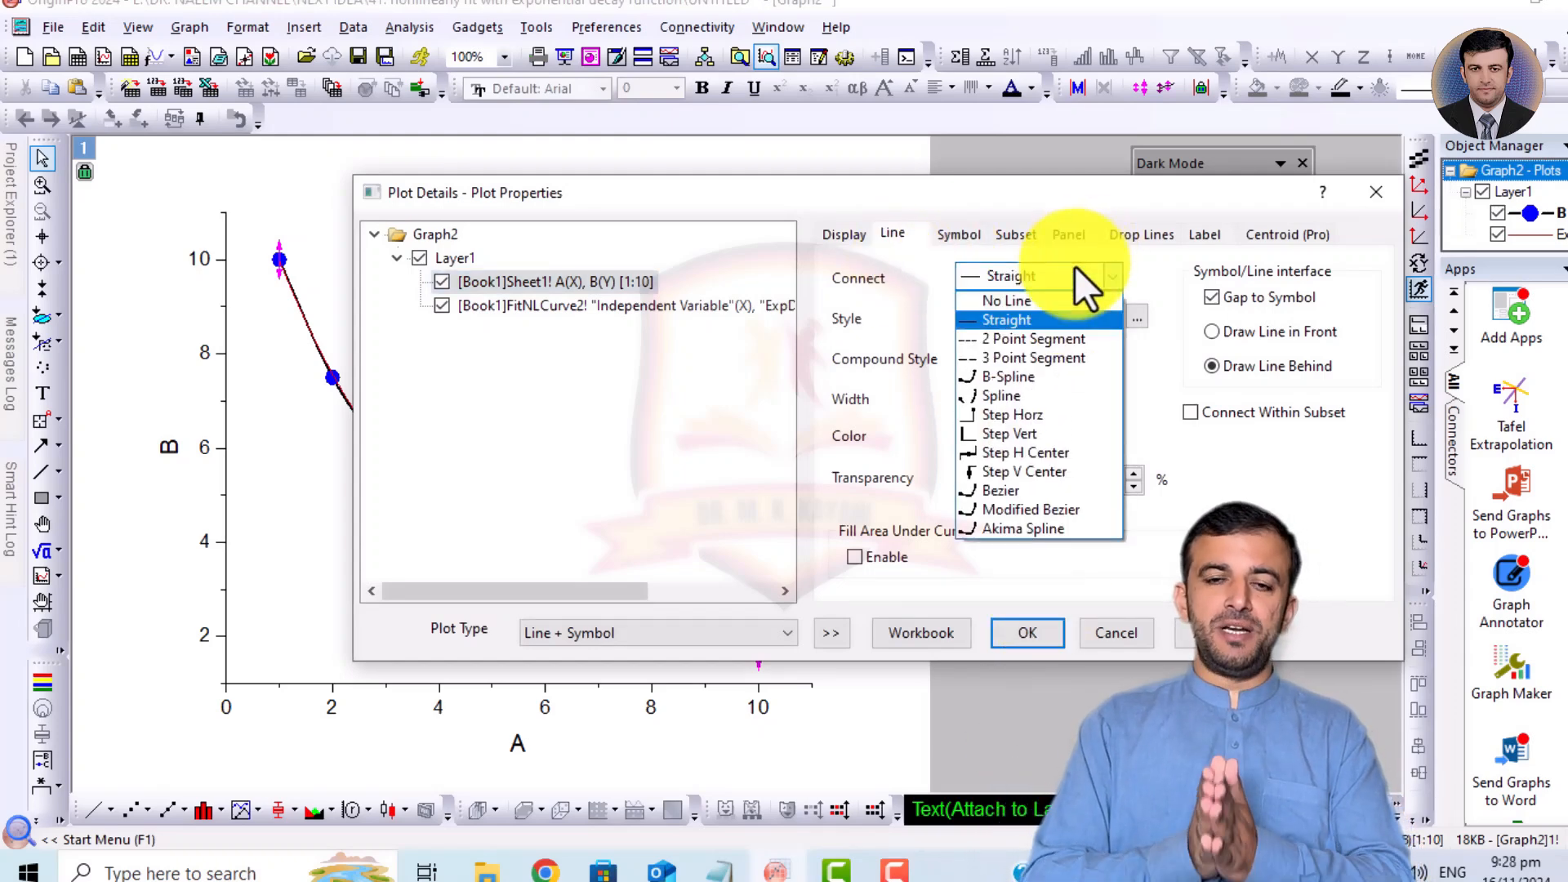
click(995, 495)
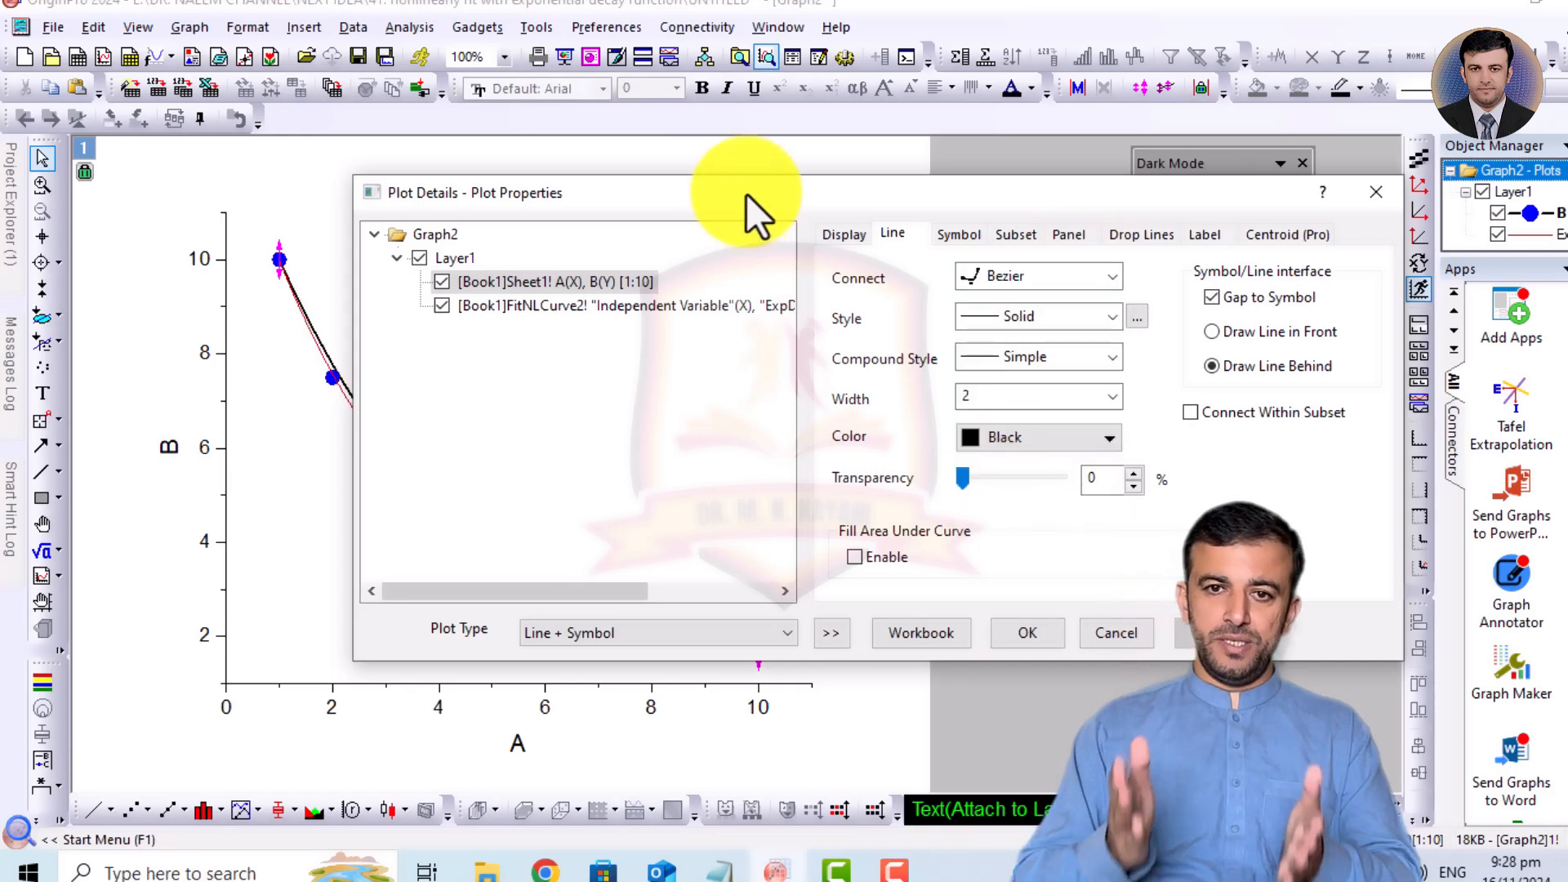
drag(745, 193, 828, 64)
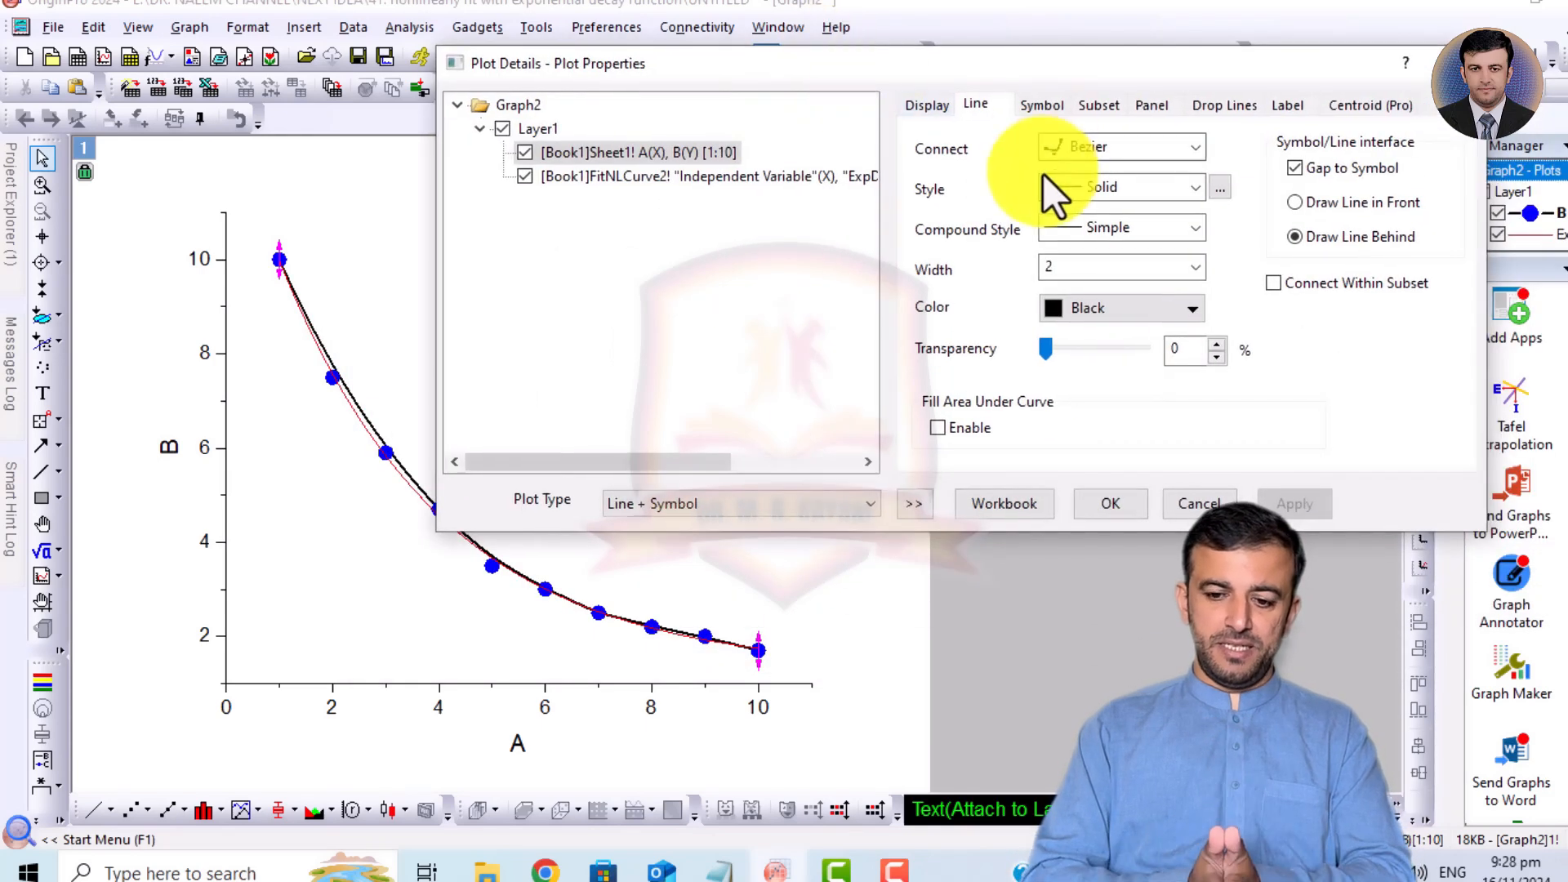
click(1112, 155)
click(1090, 193)
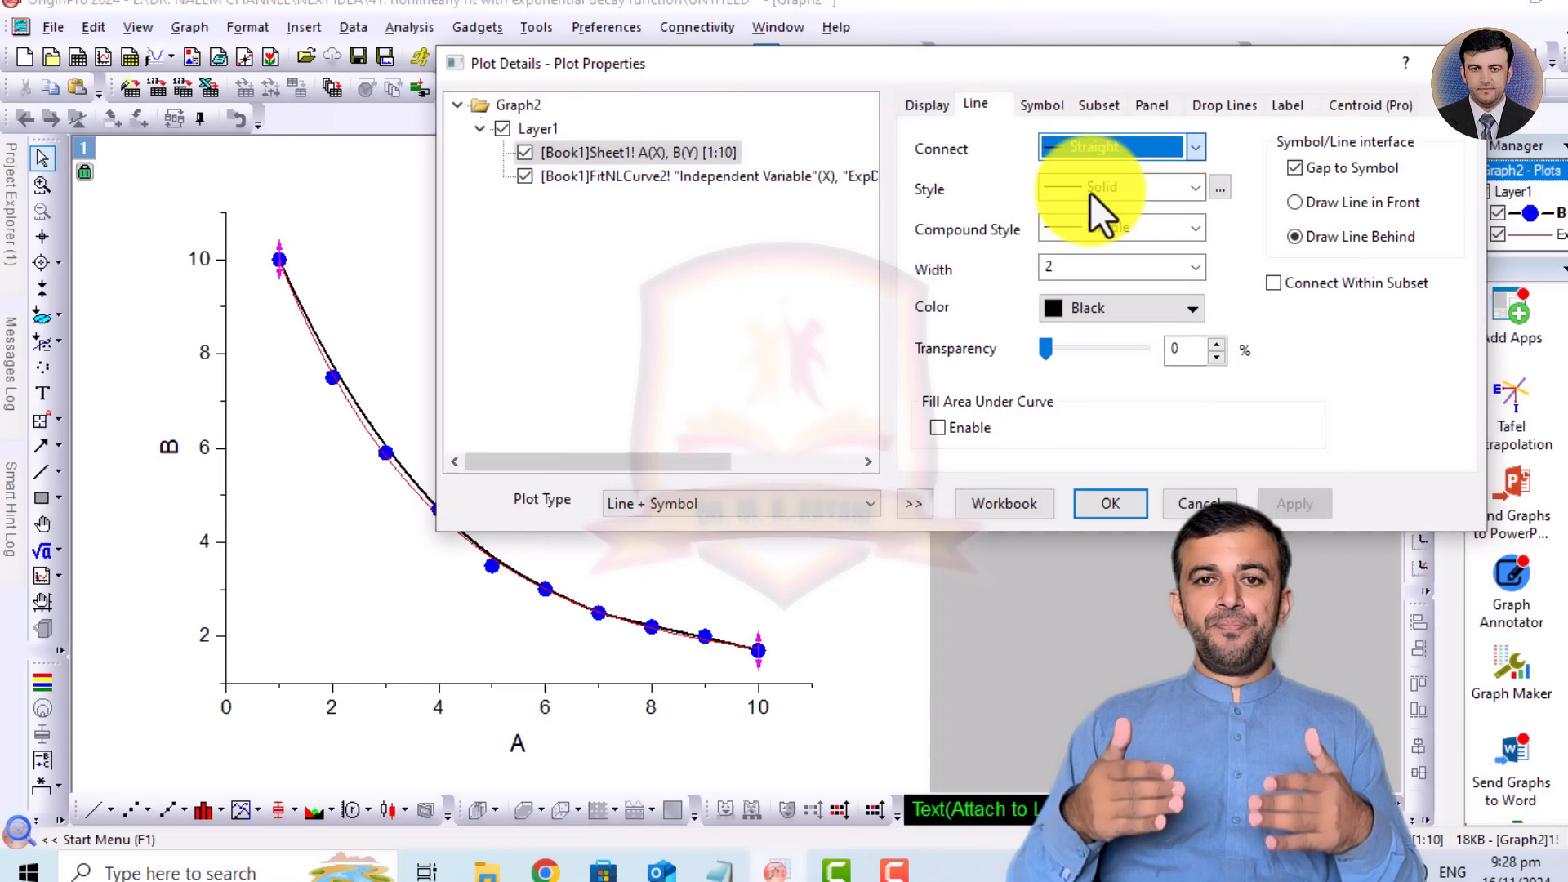
click(1131, 513)
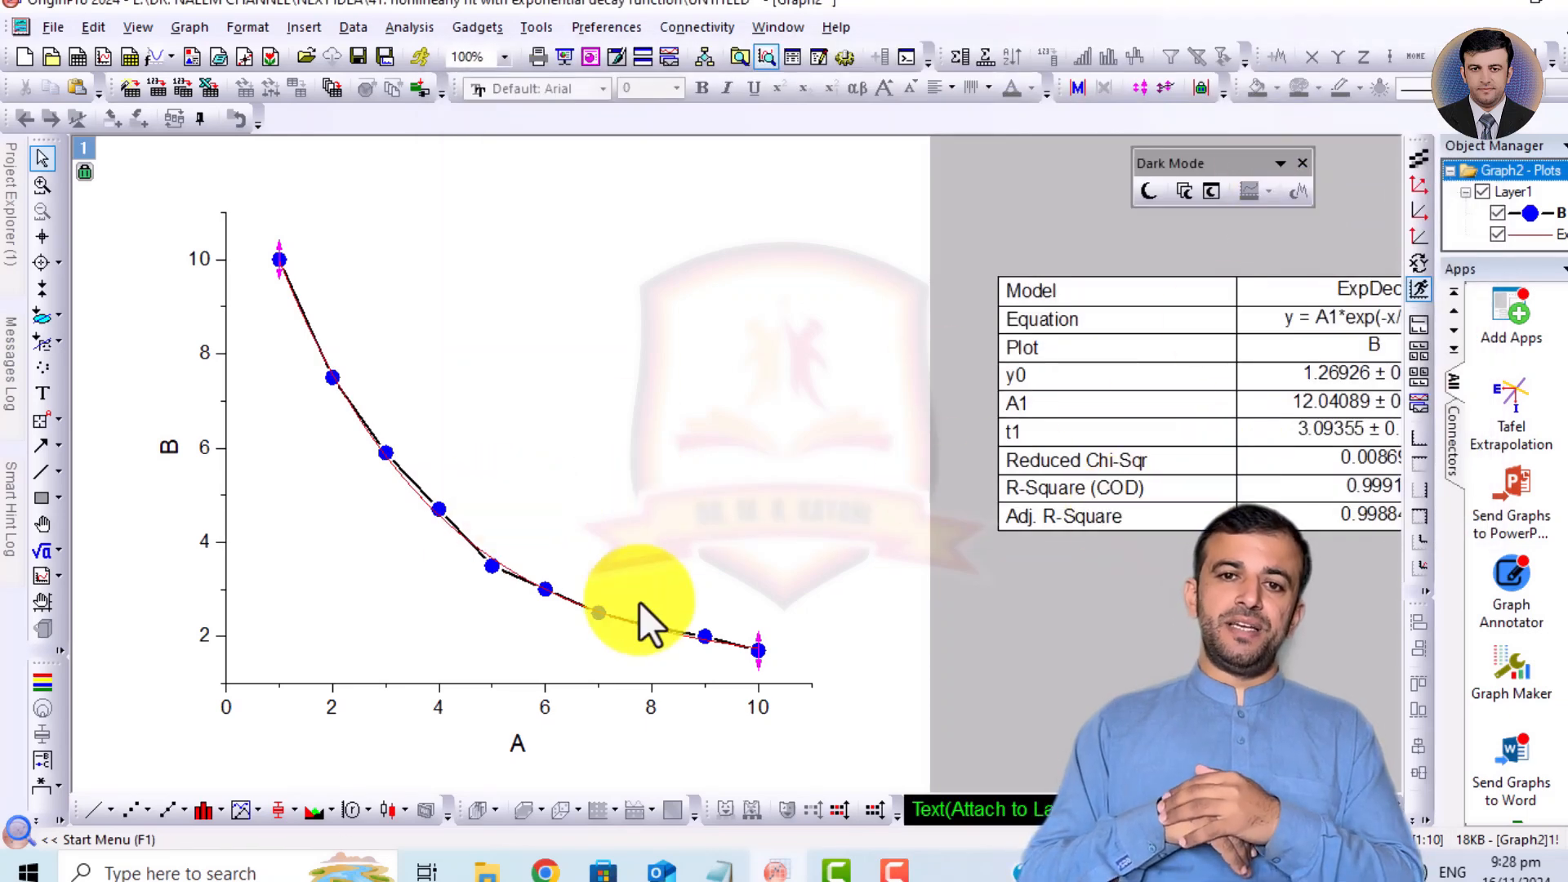
click(128, 810)
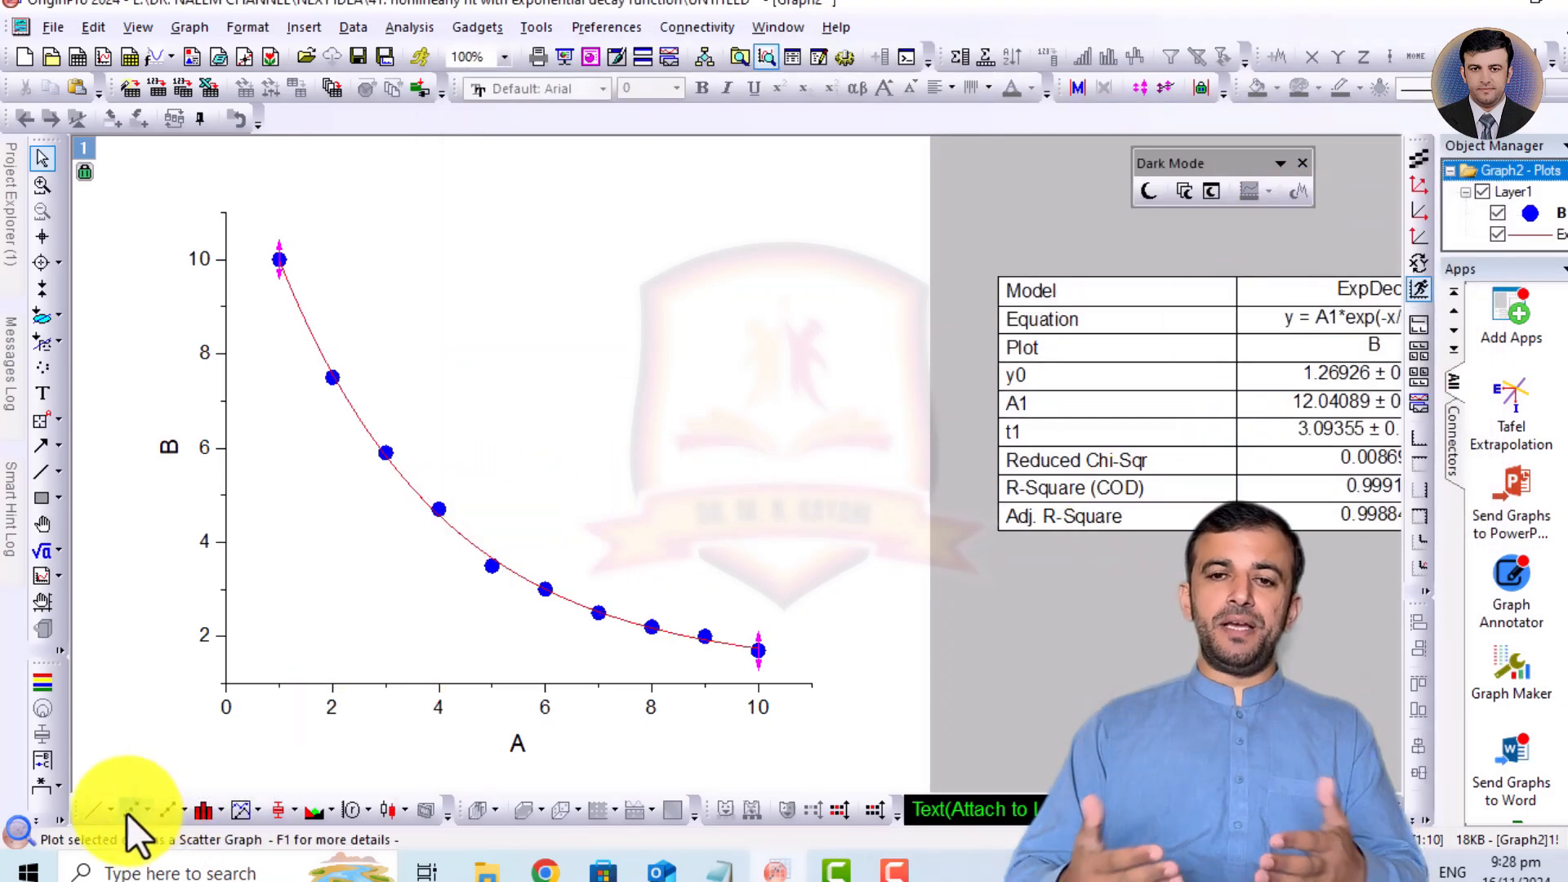
Set the line width of the red fitted curve to 3.
double_click(468, 541)
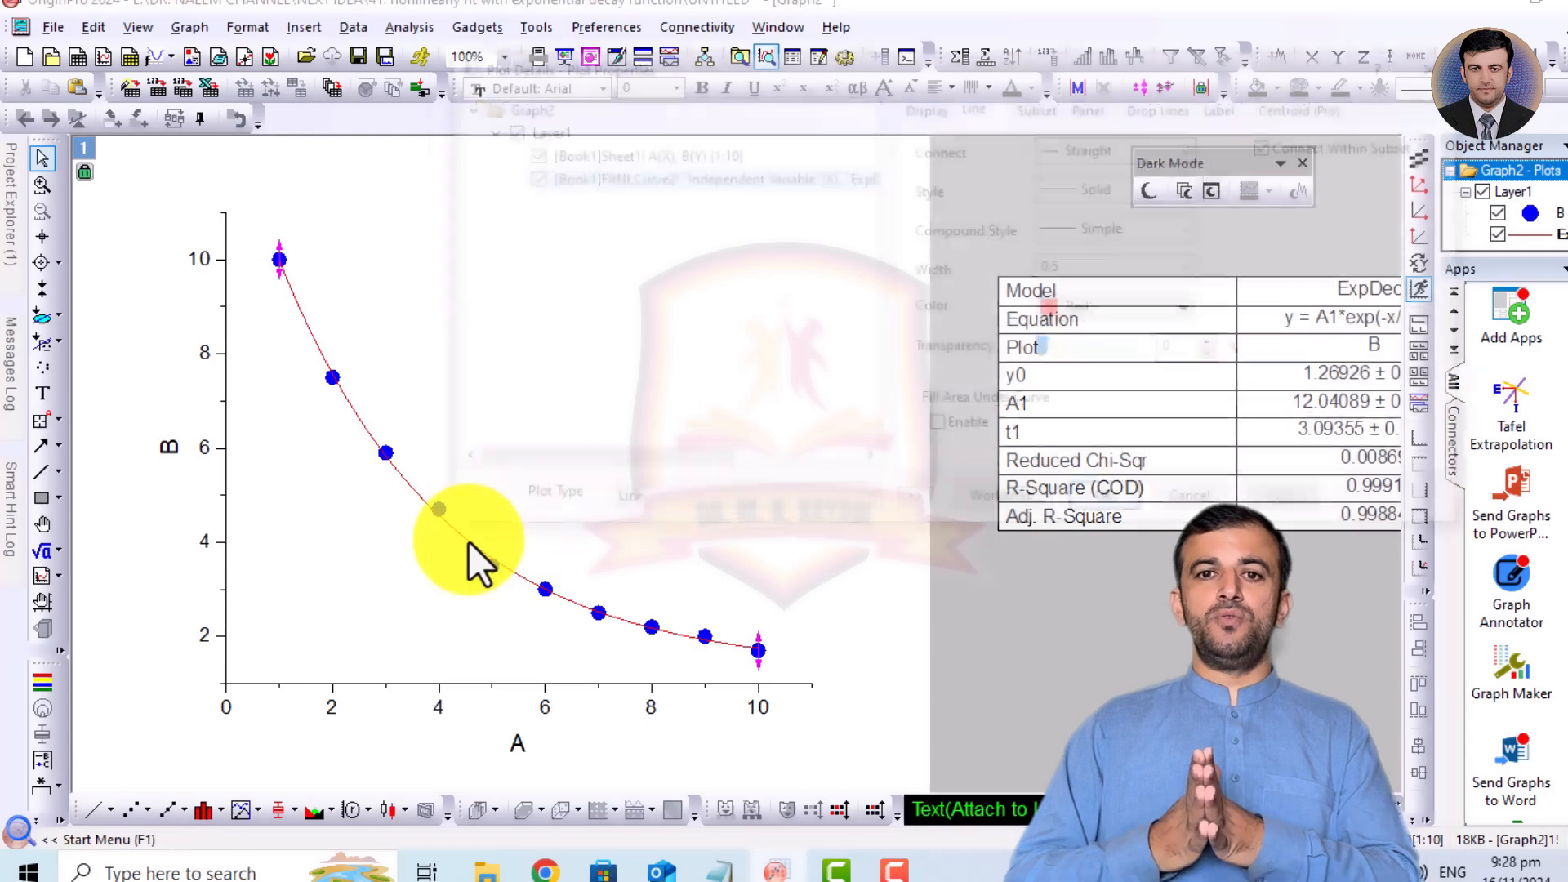
double_click(1075, 268)
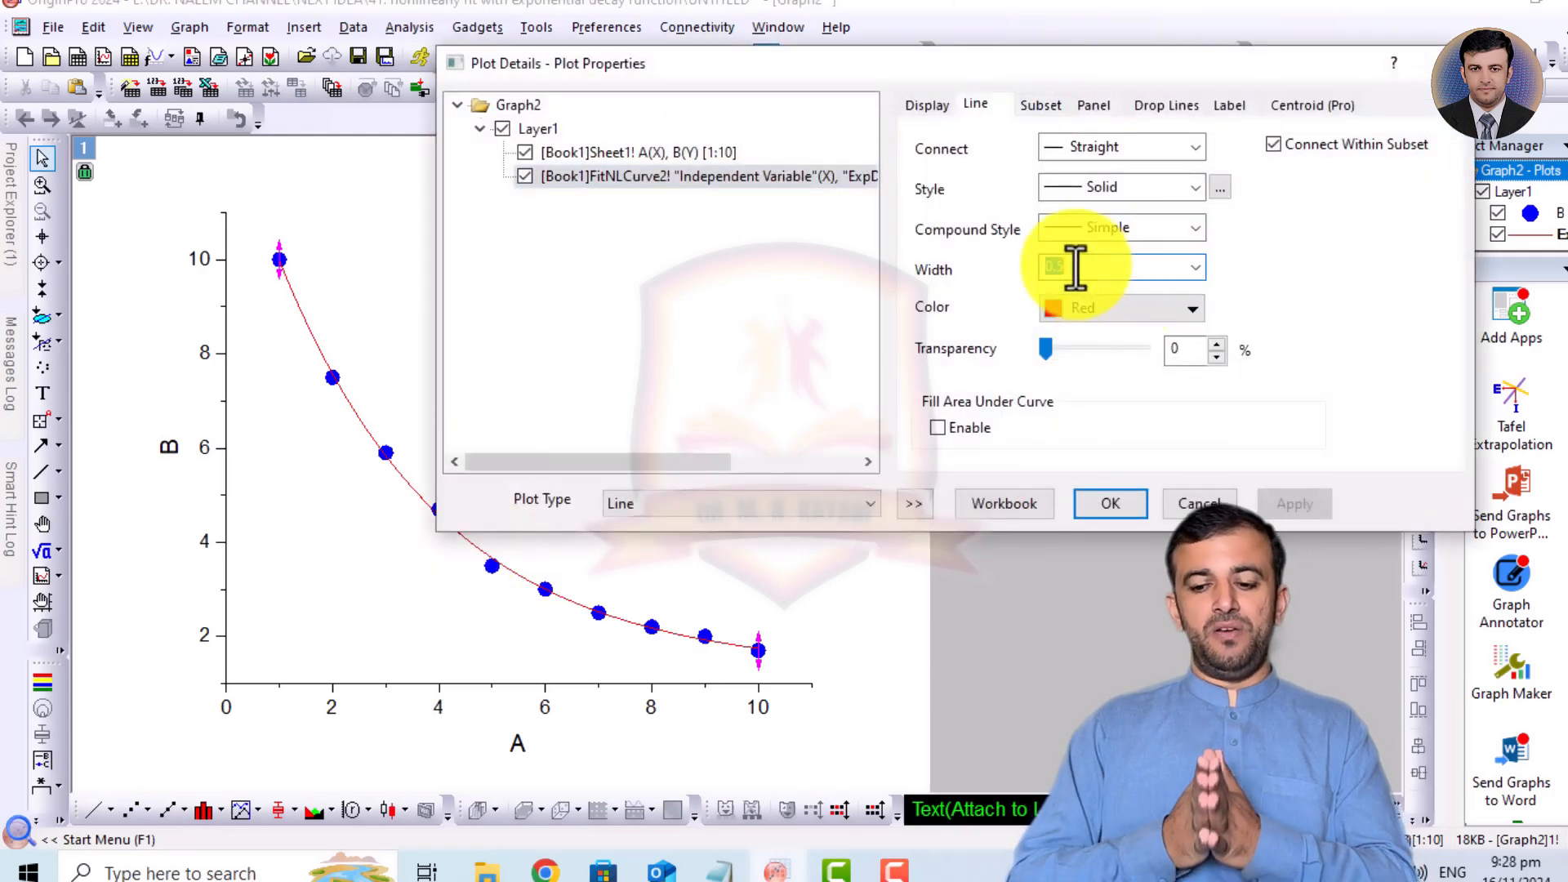
text(3)
key(Return)
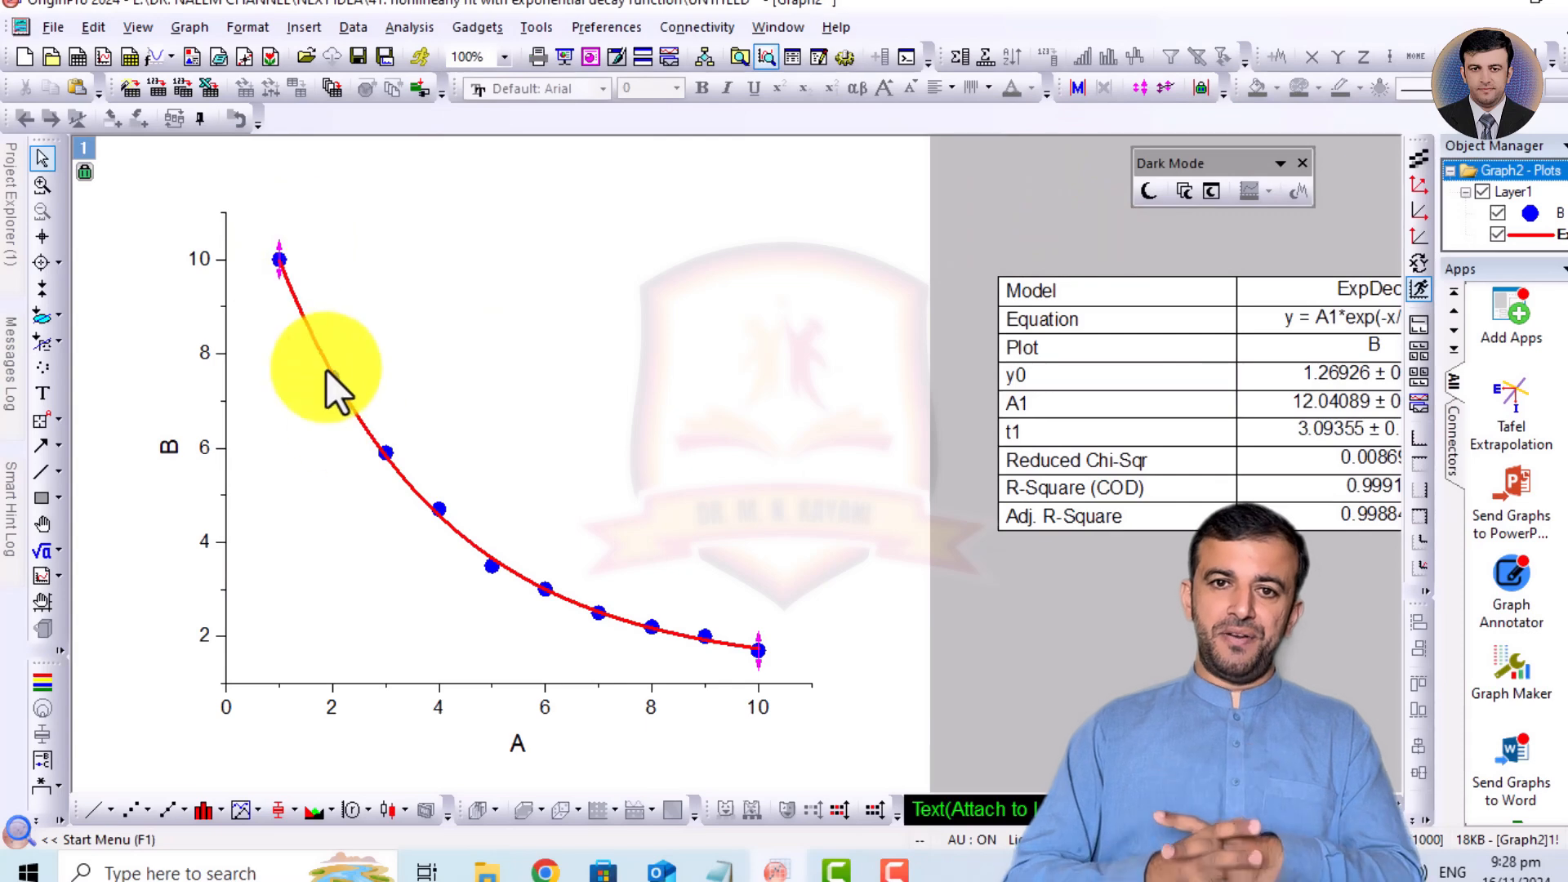
Change the data point symbols to black eight-pointed stars (8 Star) with a size of 15.
mouse_move(438, 502)
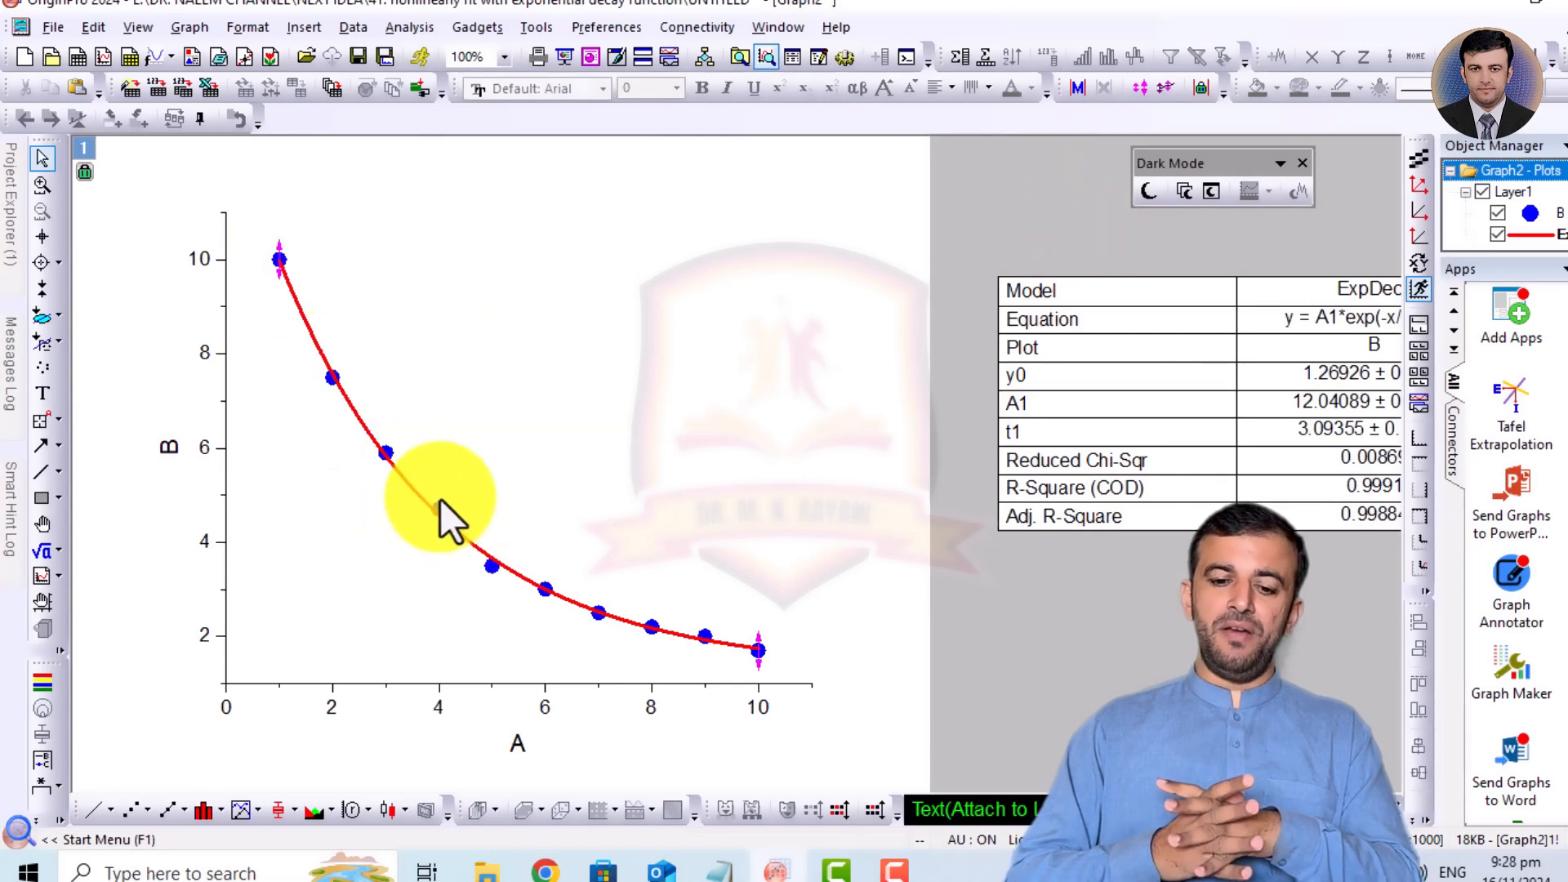
double_click(439, 507)
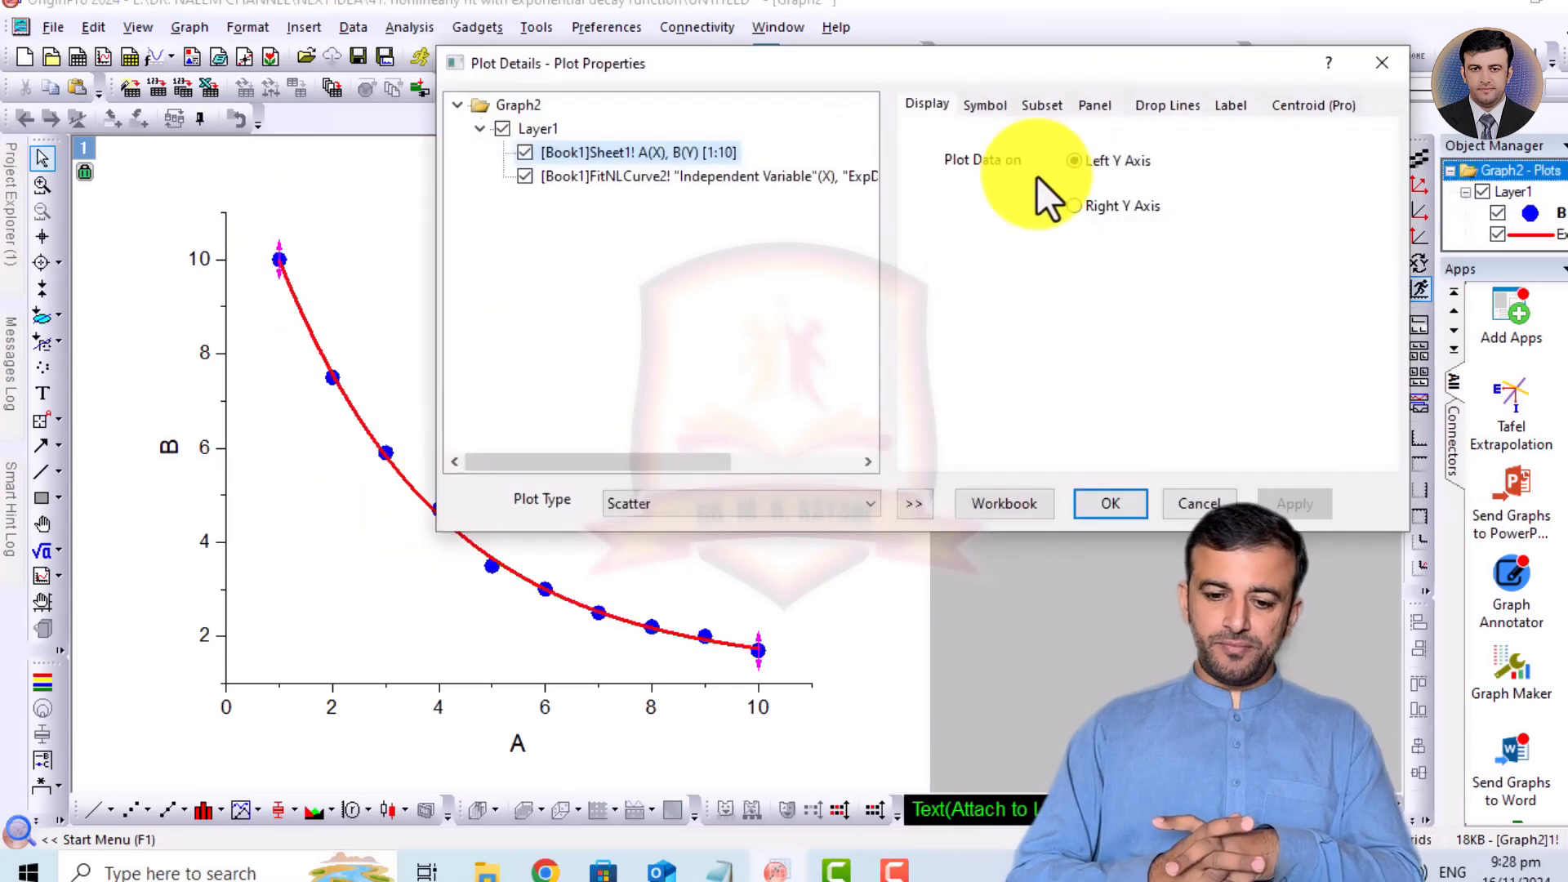
click(997, 102)
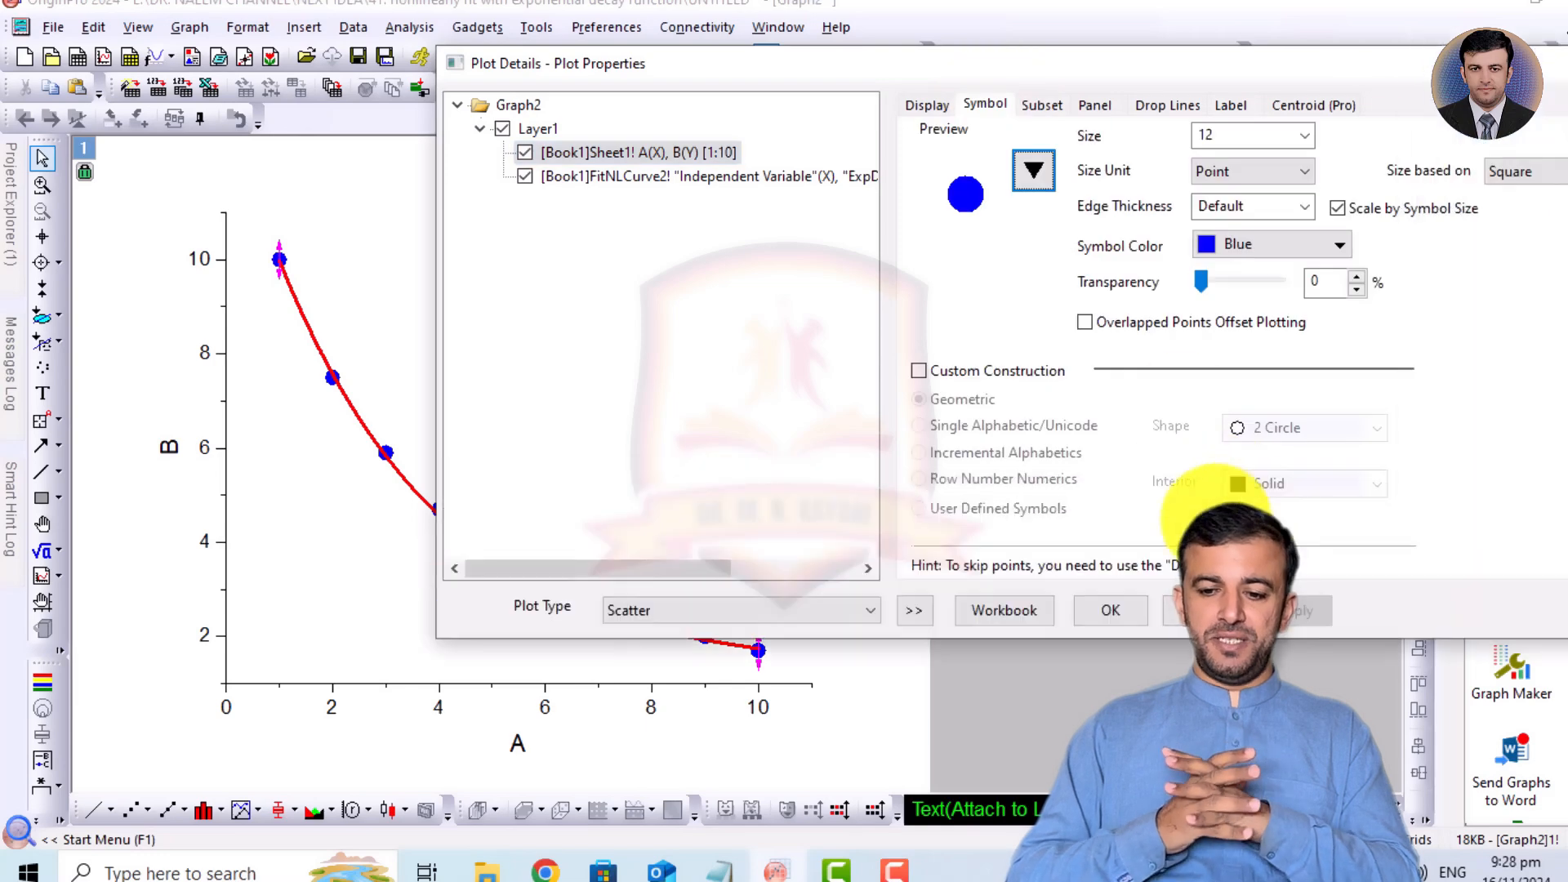
click(1031, 171)
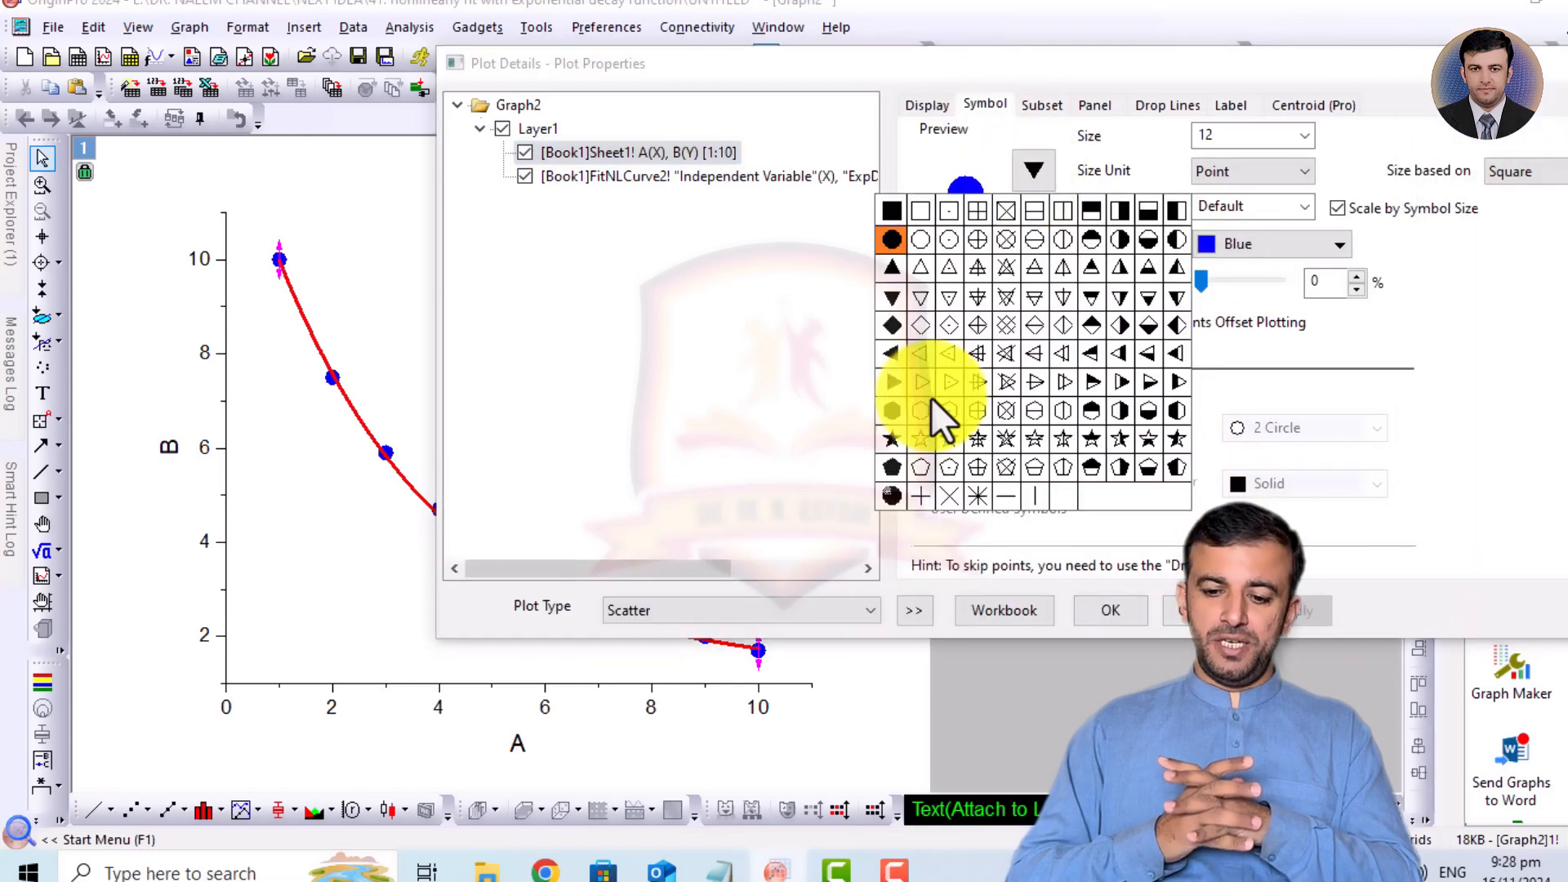
click(978, 496)
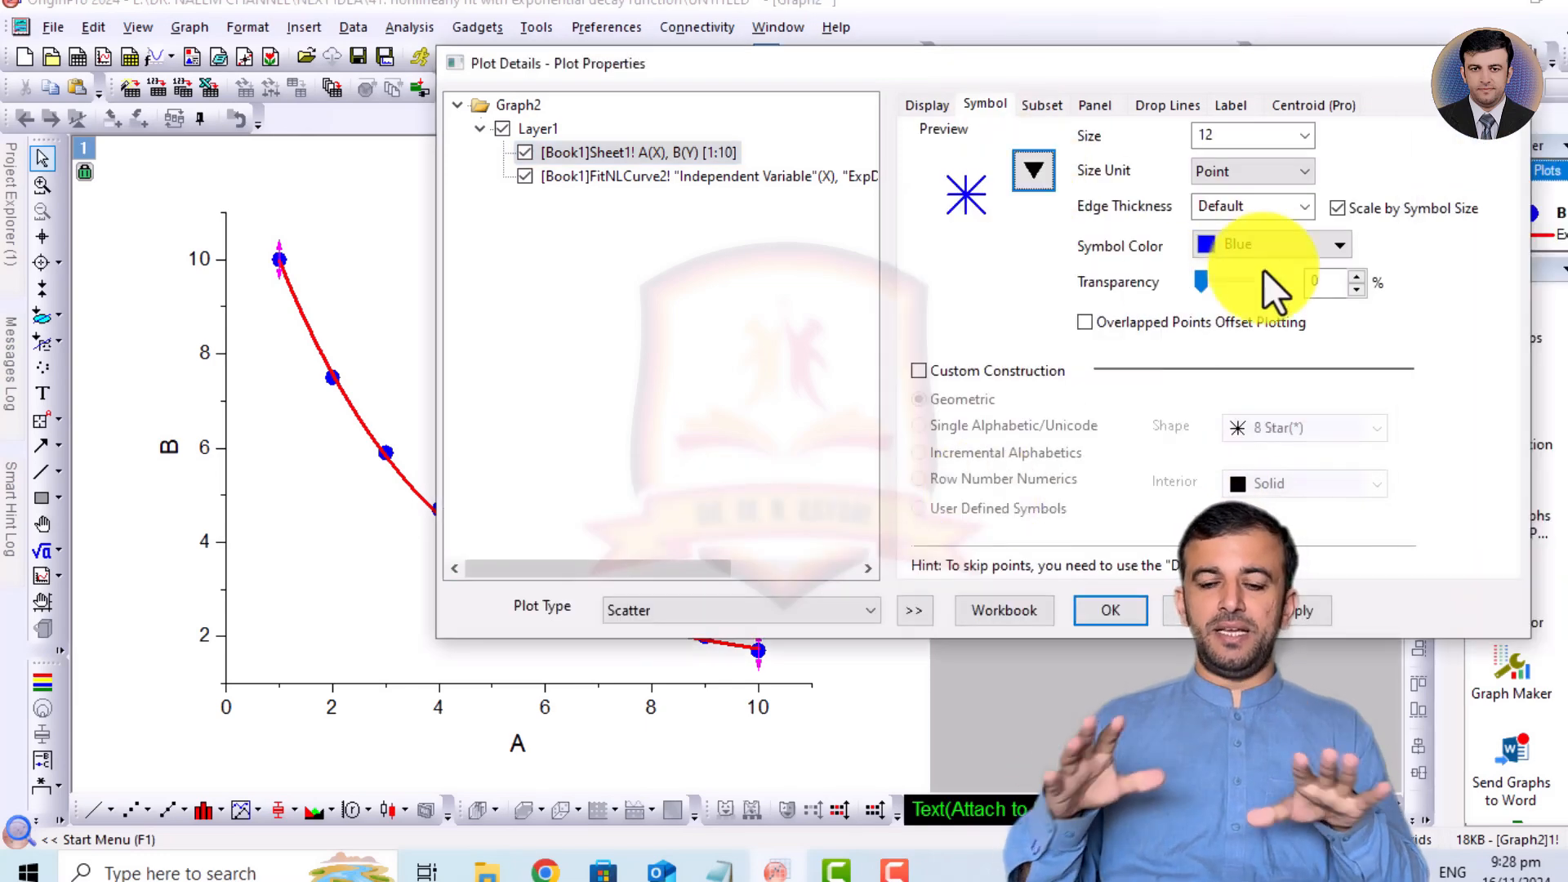
click(1306, 137)
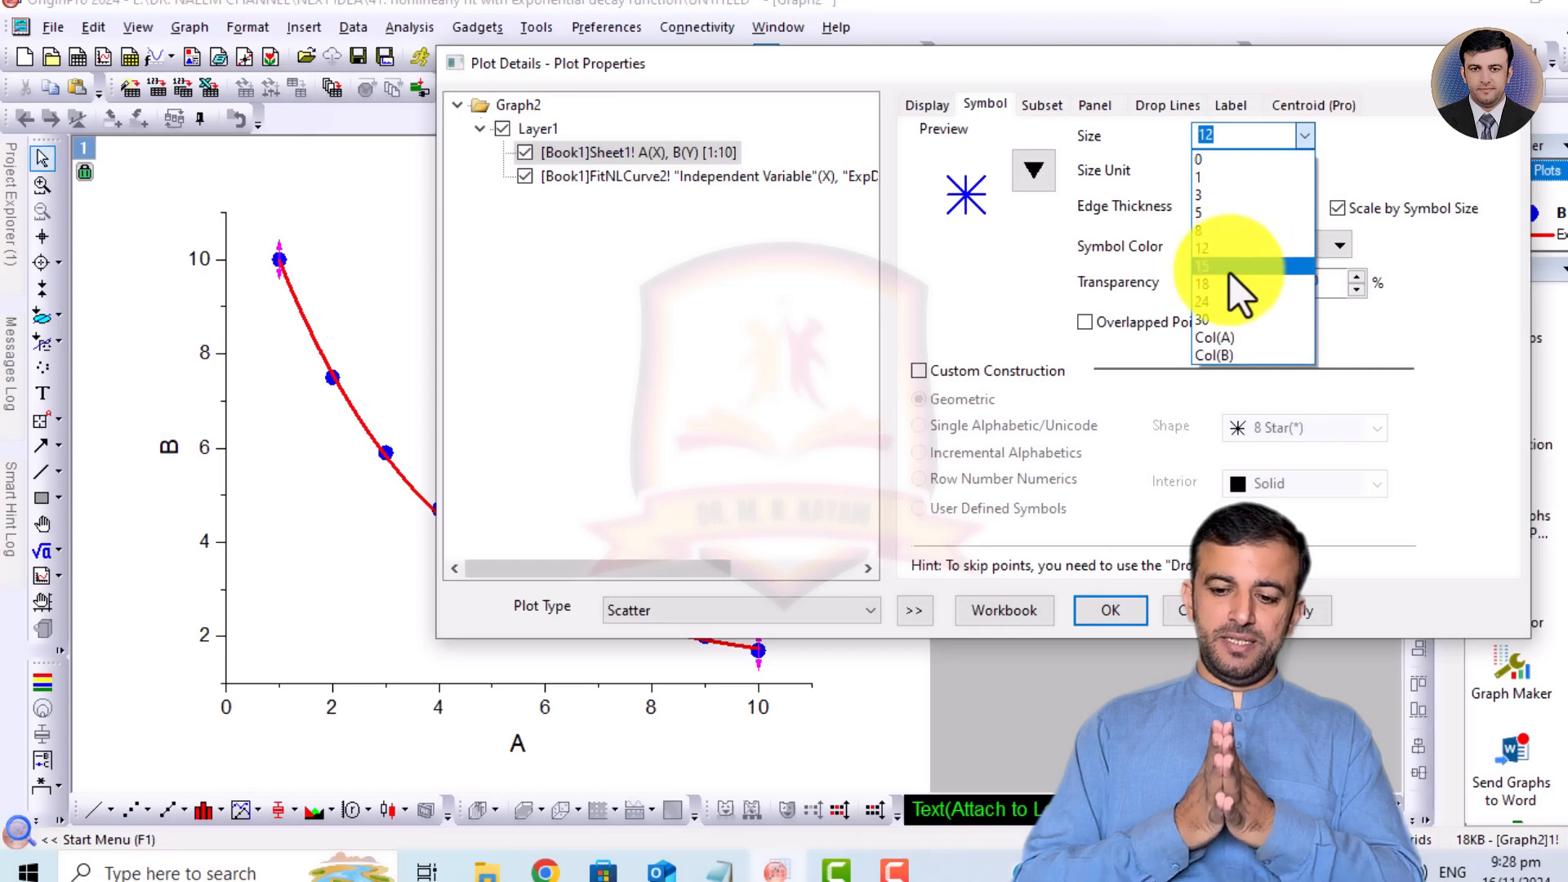
click(1228, 272)
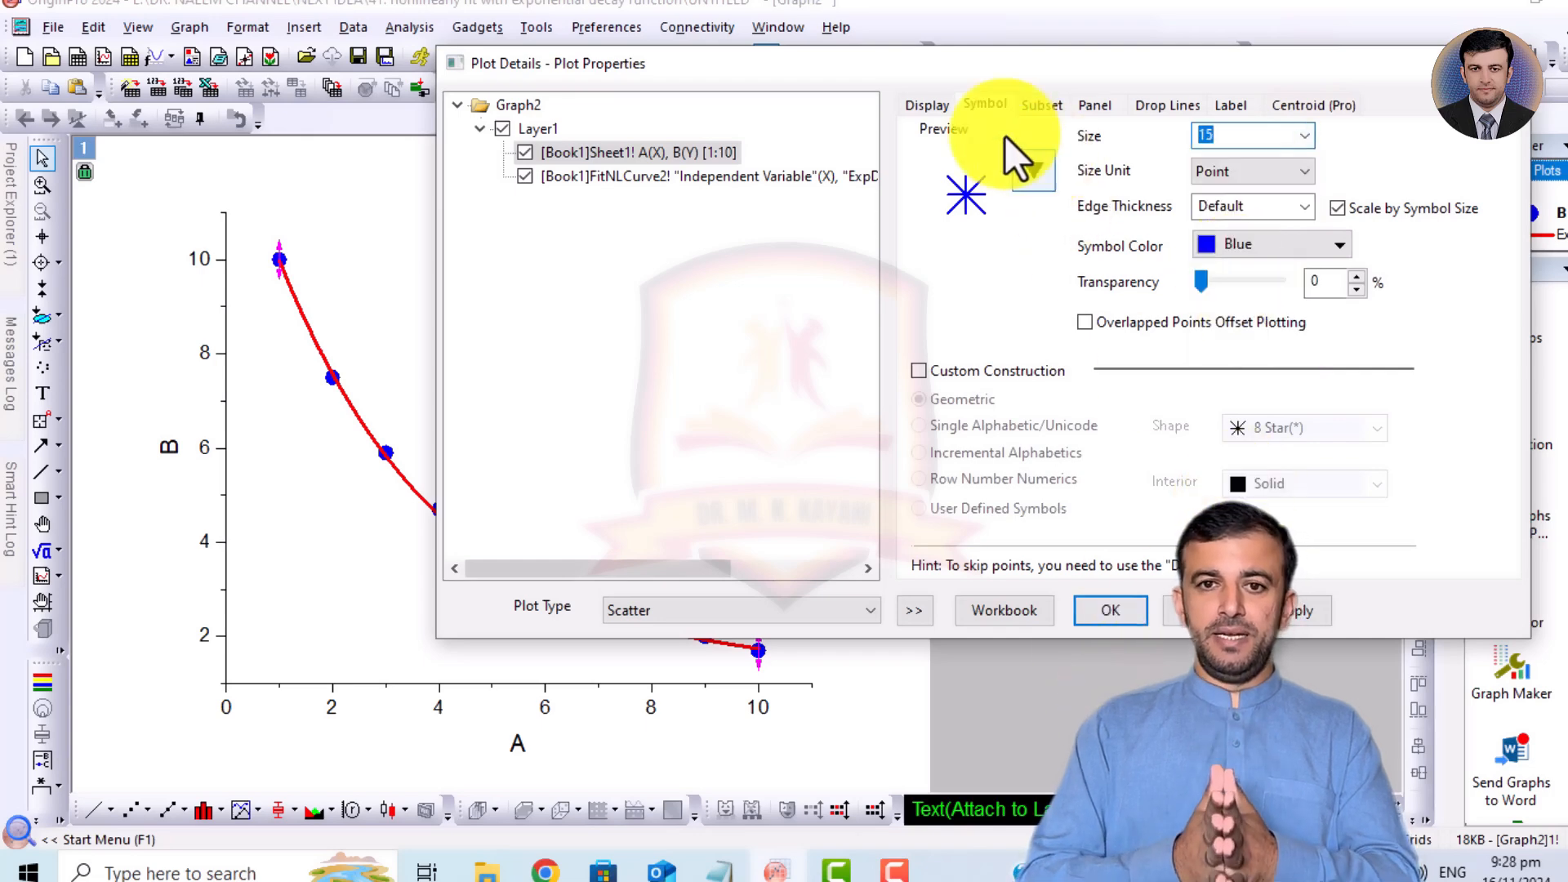
click(1229, 242)
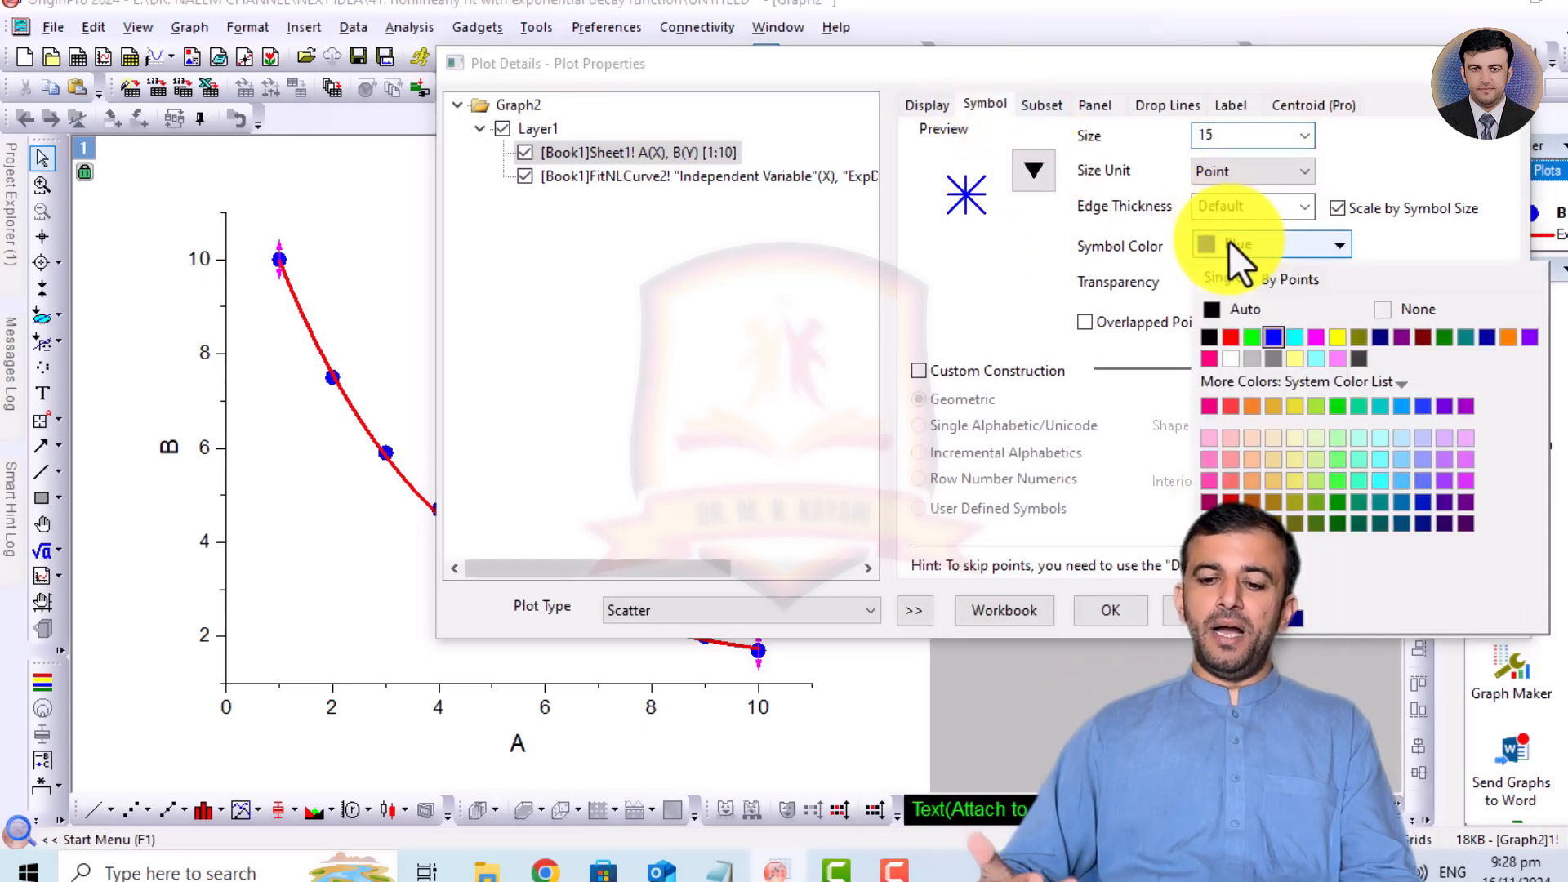
click(1206, 337)
click(1108, 610)
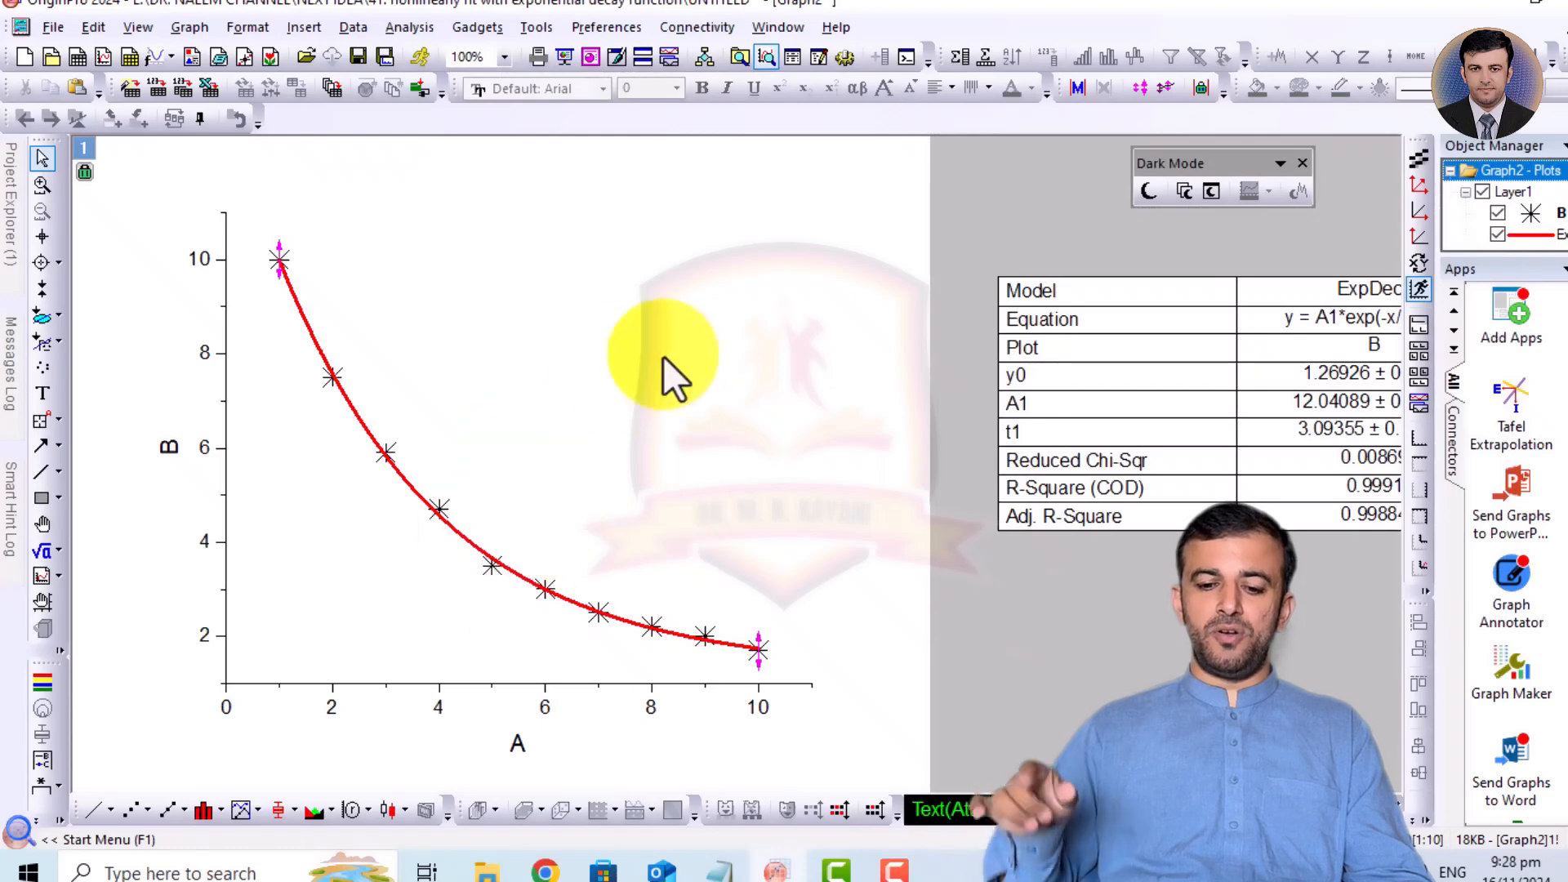
mouse_move(360, 414)
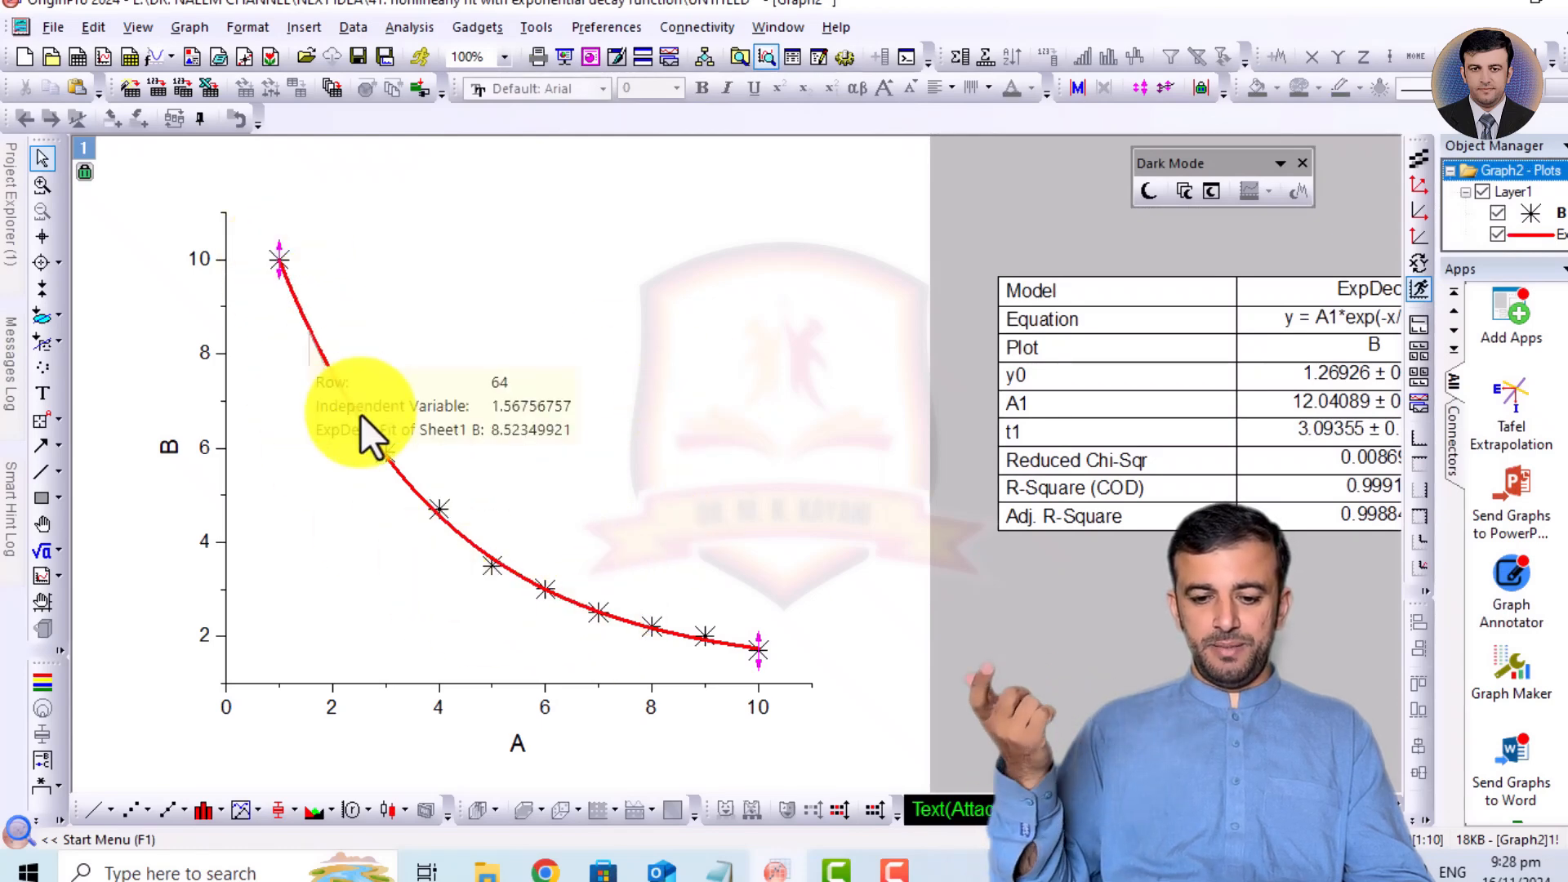
click(770, 420)
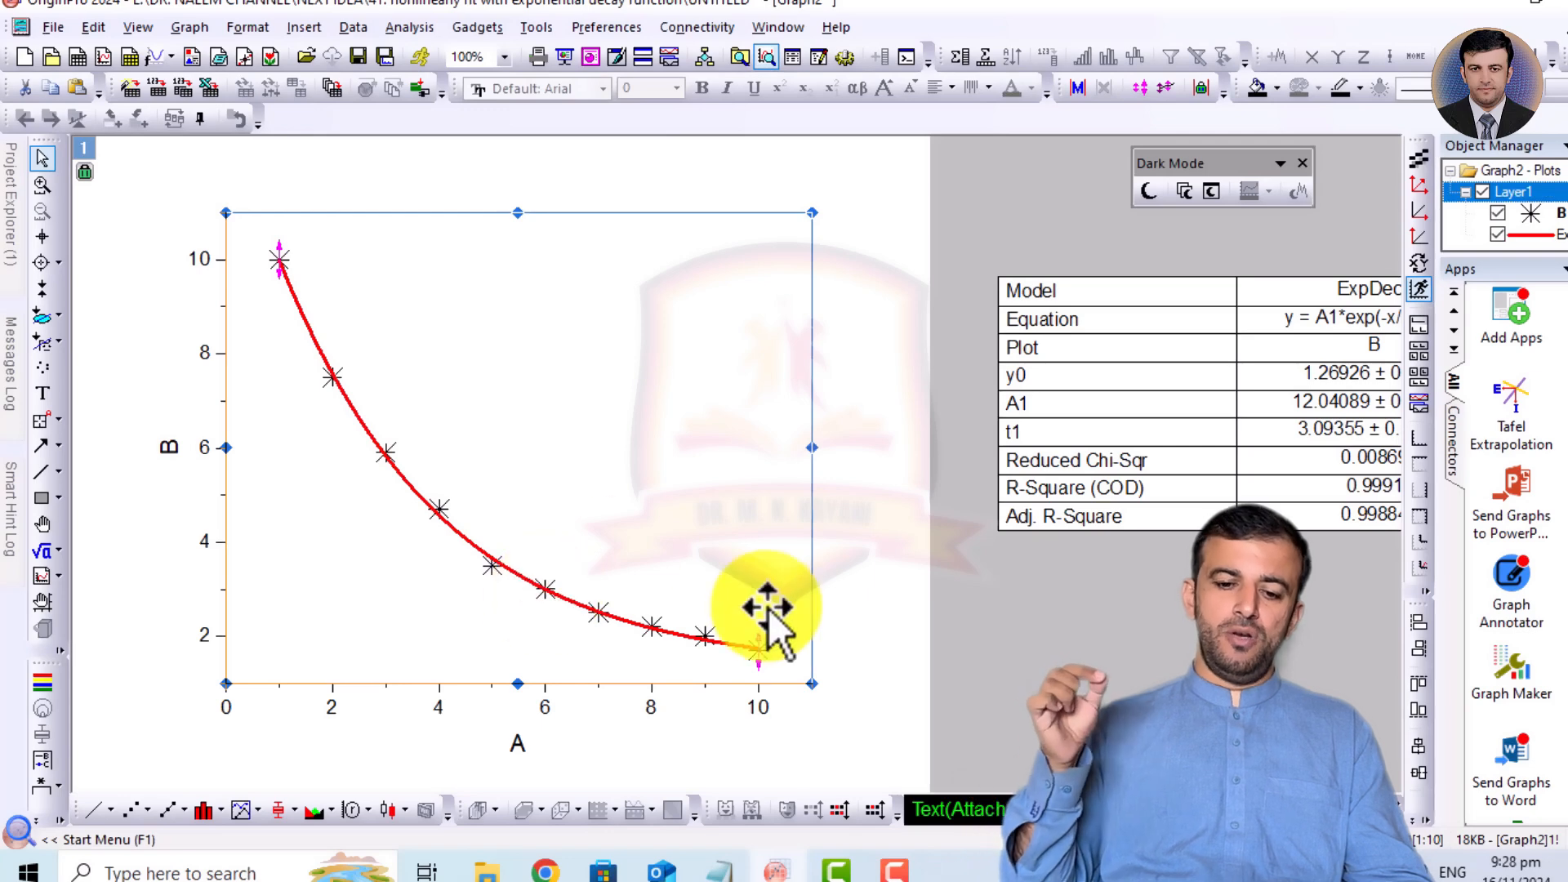
click(1057, 609)
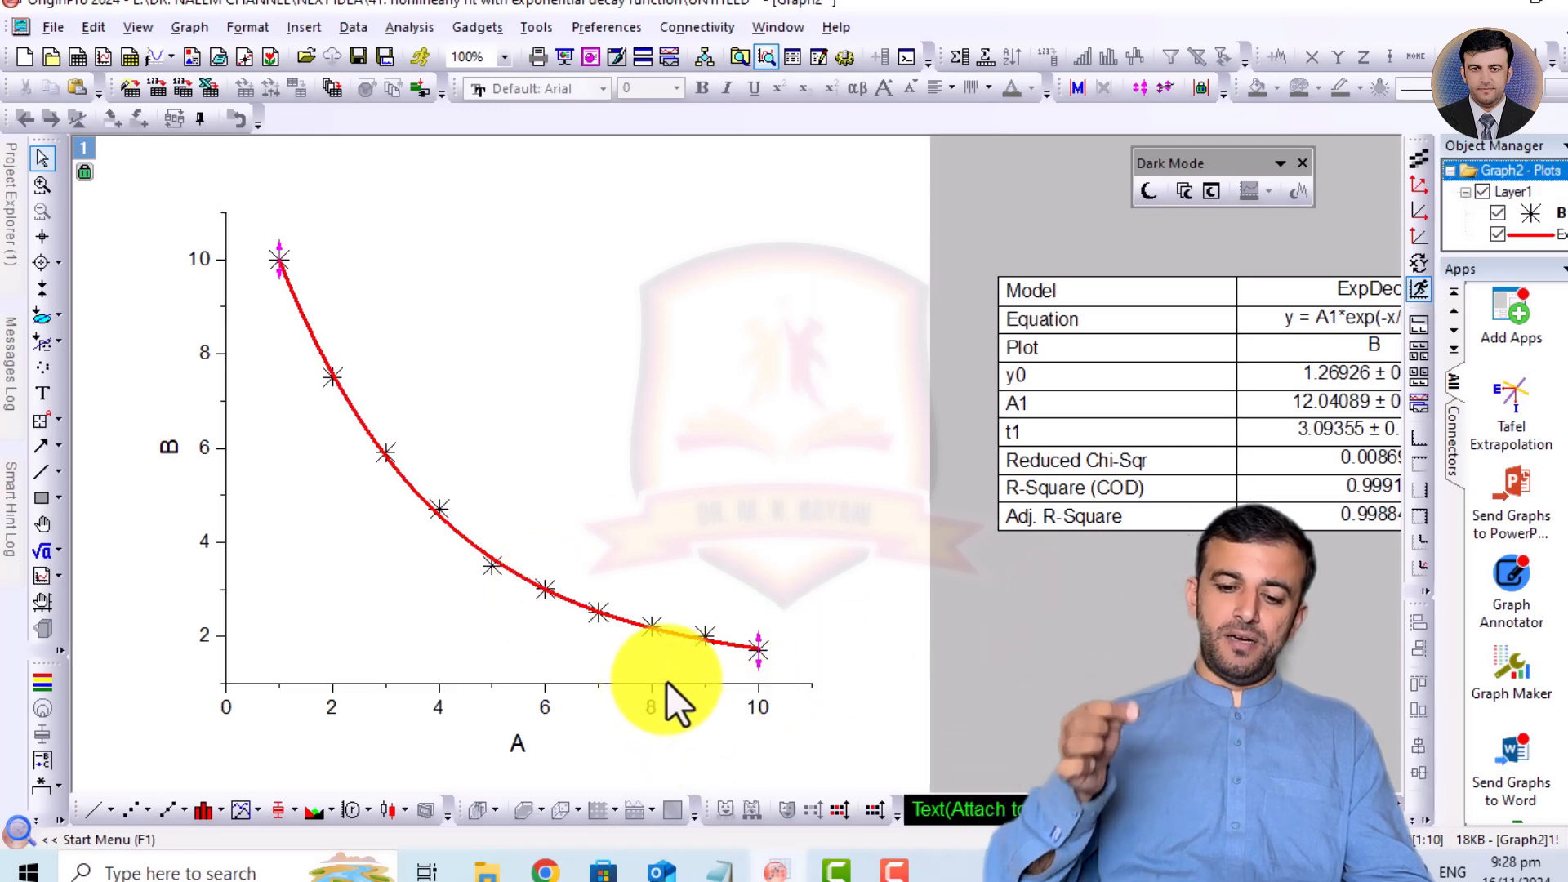
Make the tick labels of both the X and Y axes bold and enlarge them to size 26.
click(651, 706)
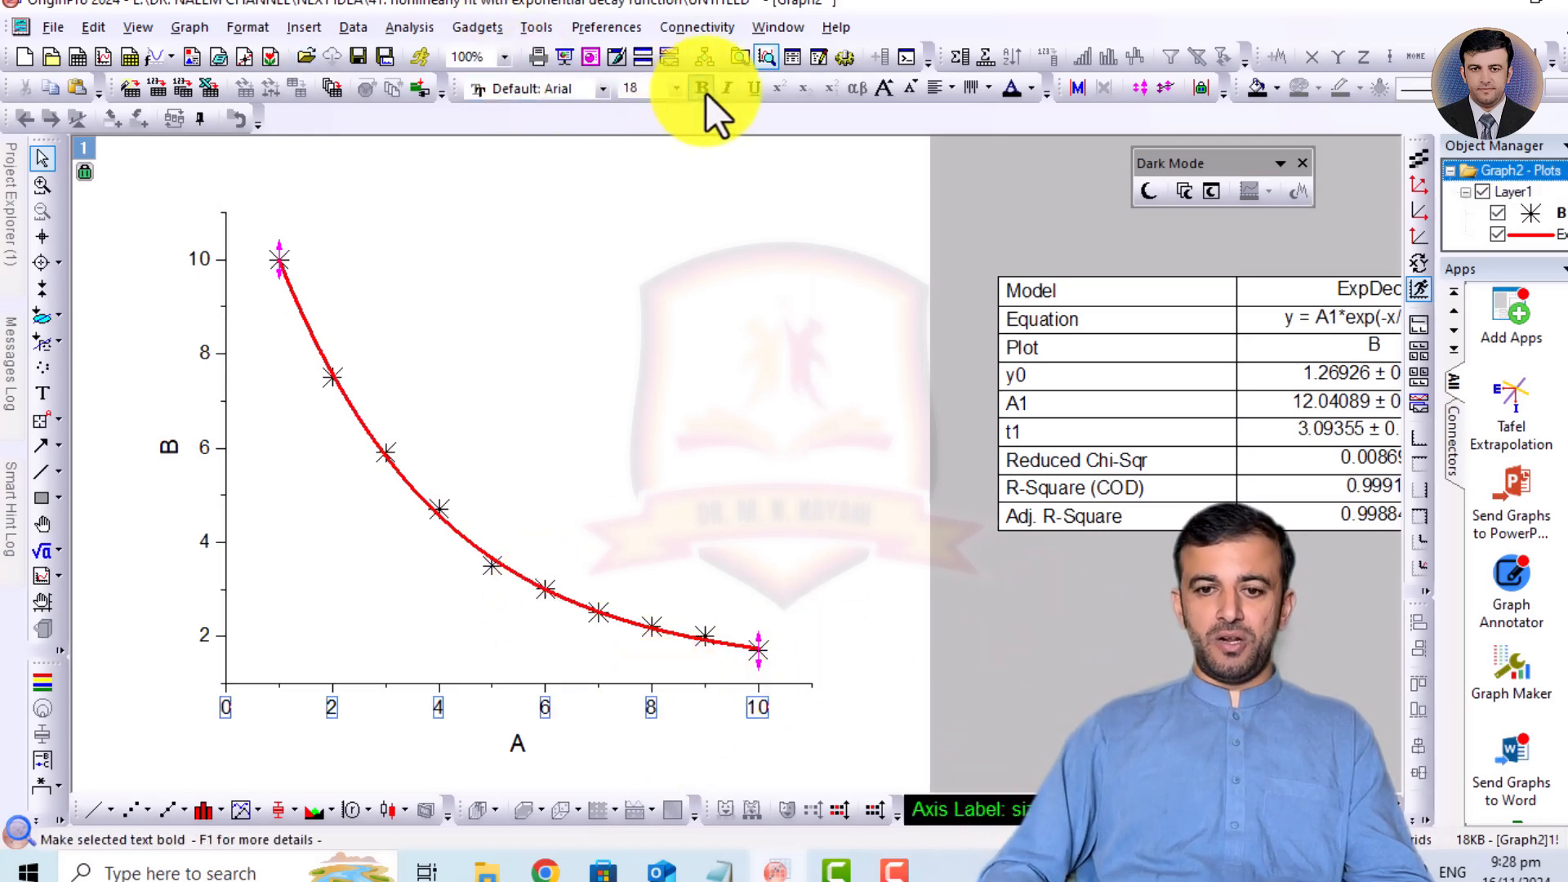
click(884, 88)
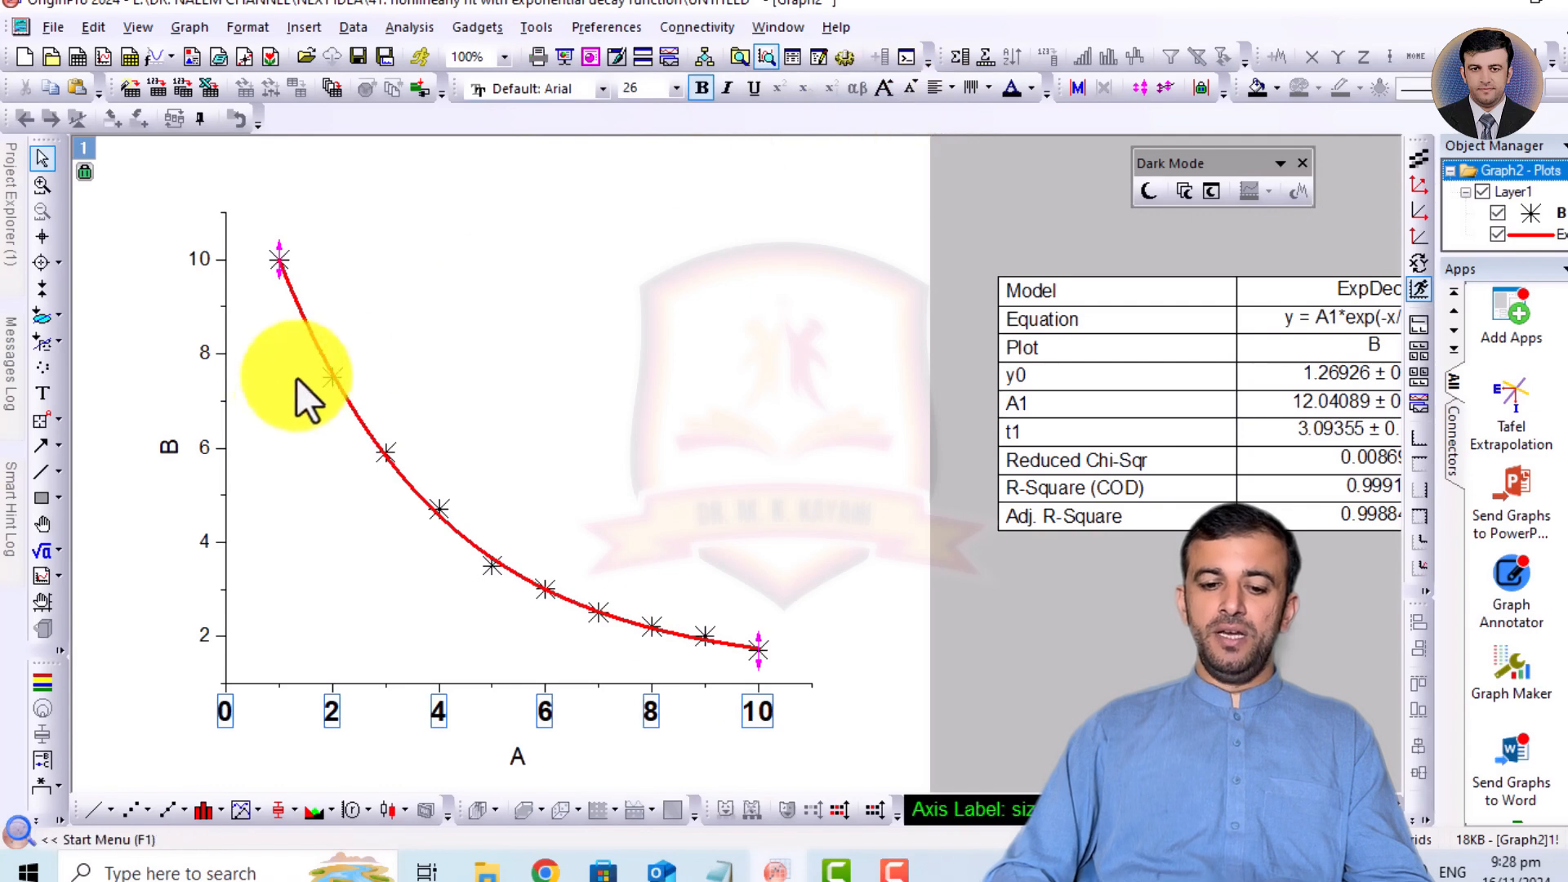
click(211, 446)
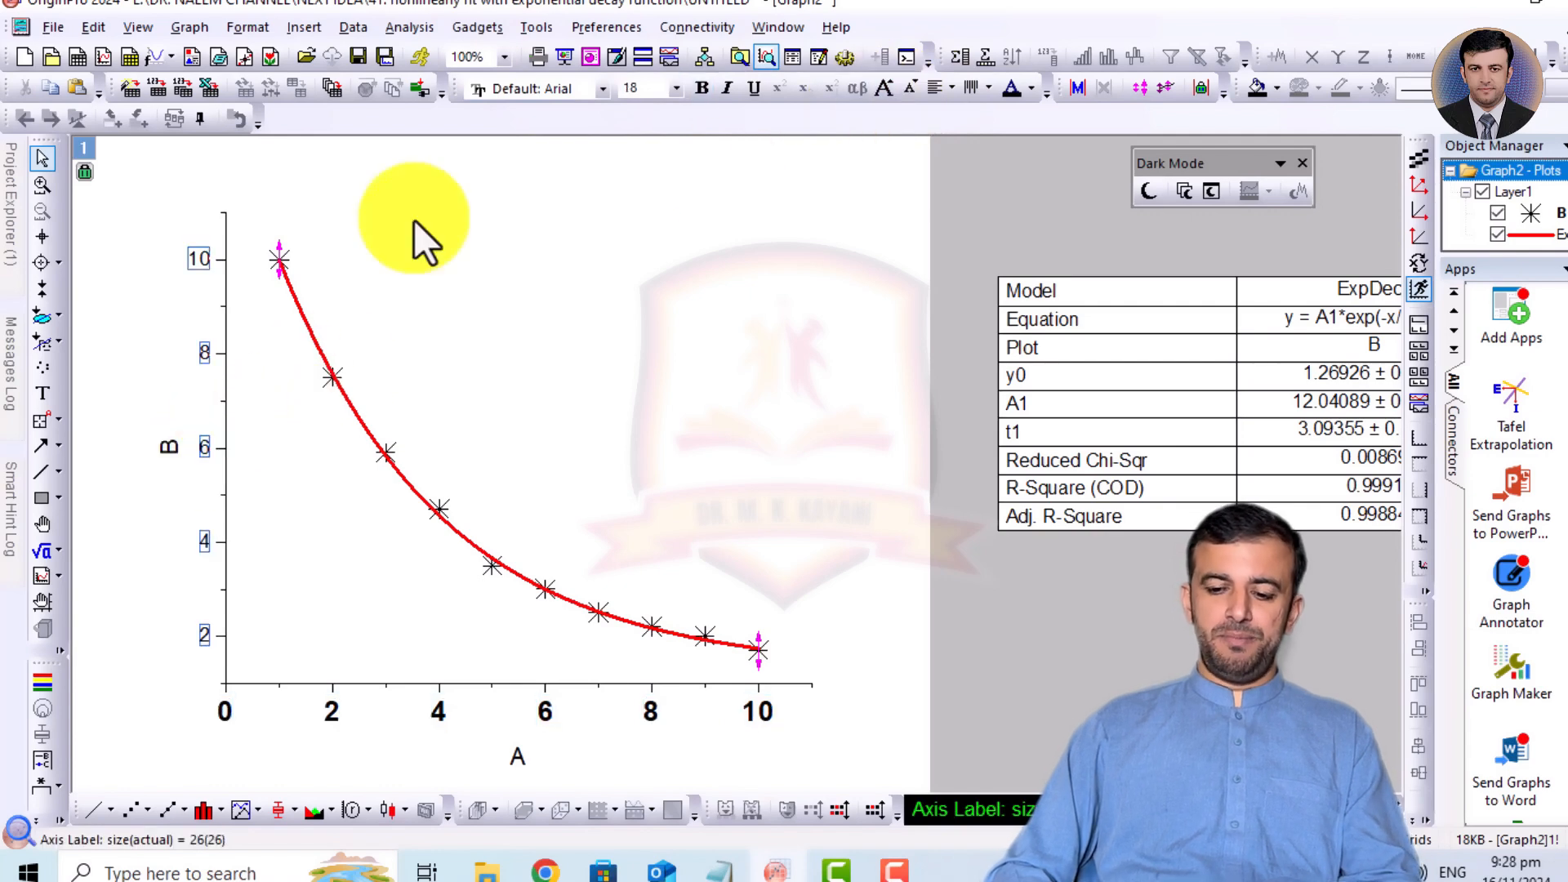
click(885, 86)
click(700, 88)
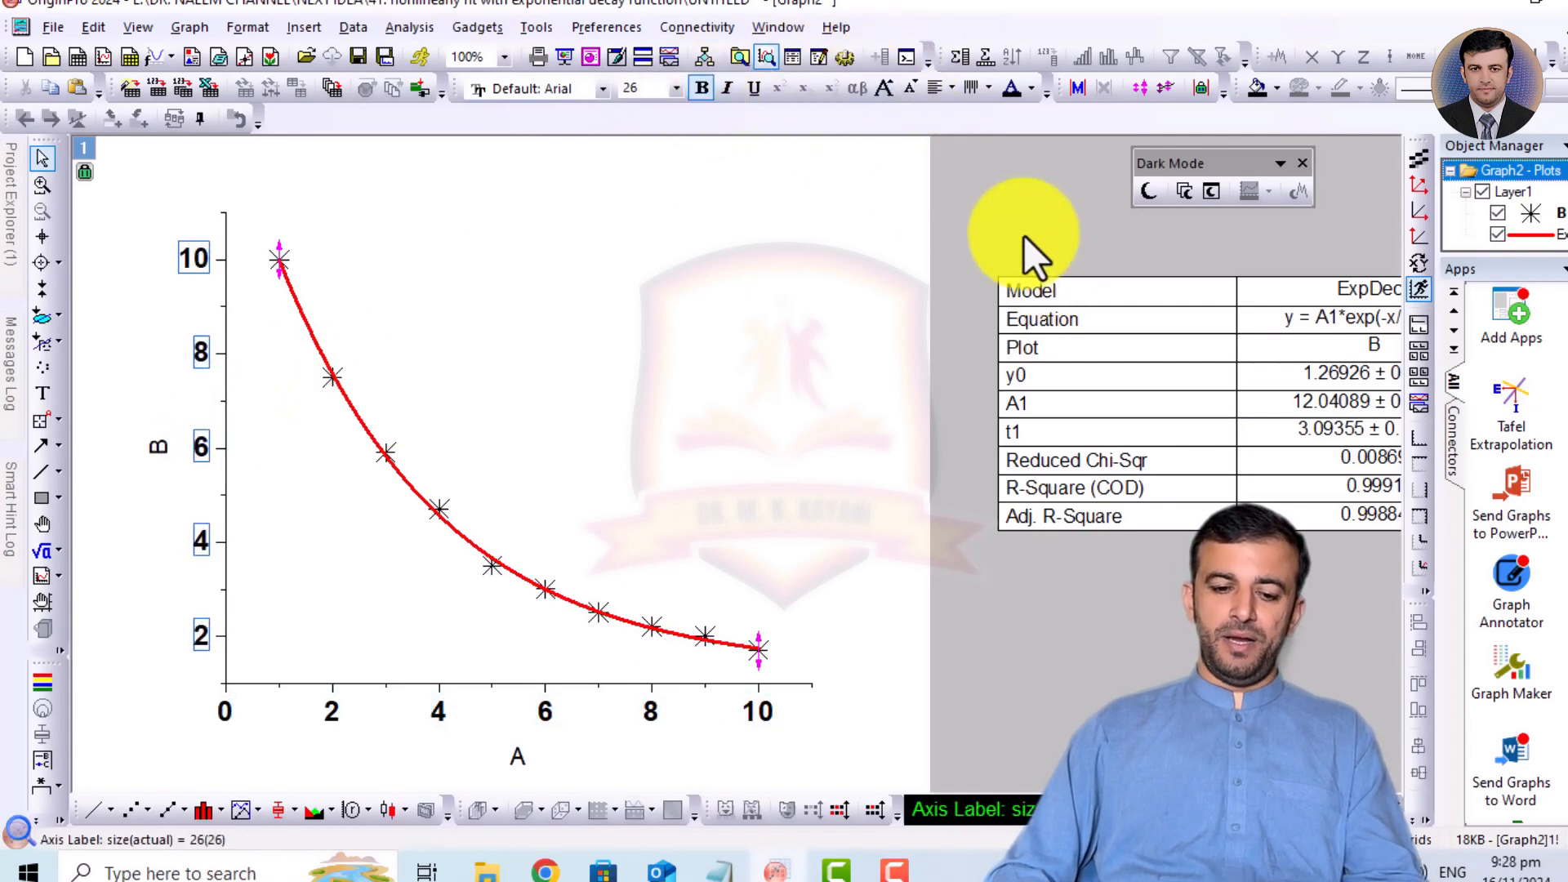
click(1022, 233)
Reconstruct the graph's legend so it lists the data plot and the fitted curve.
click(42, 760)
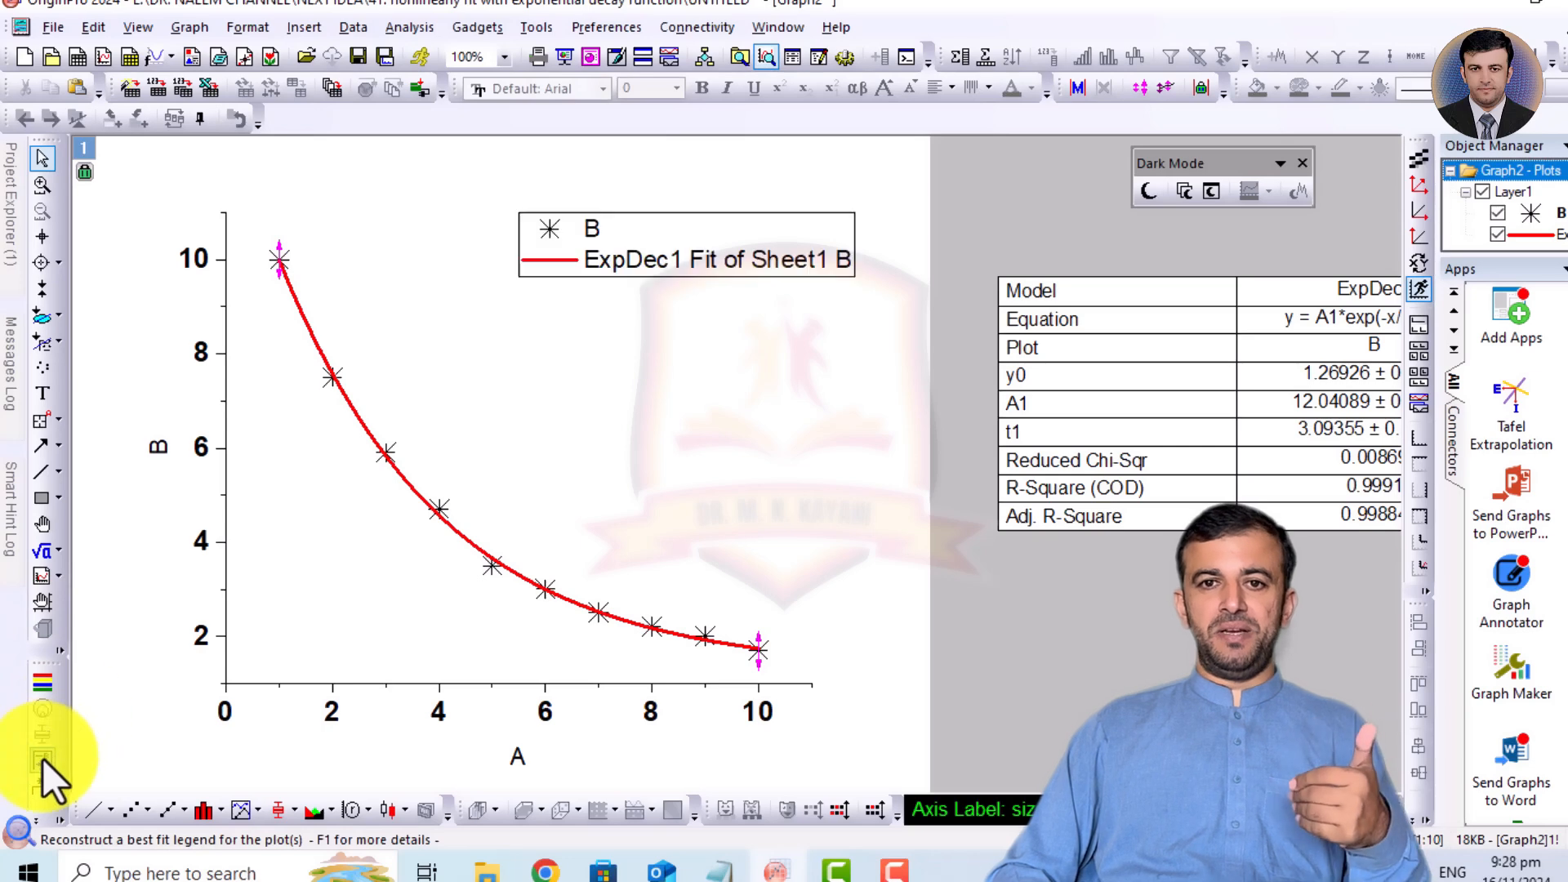
click(724, 253)
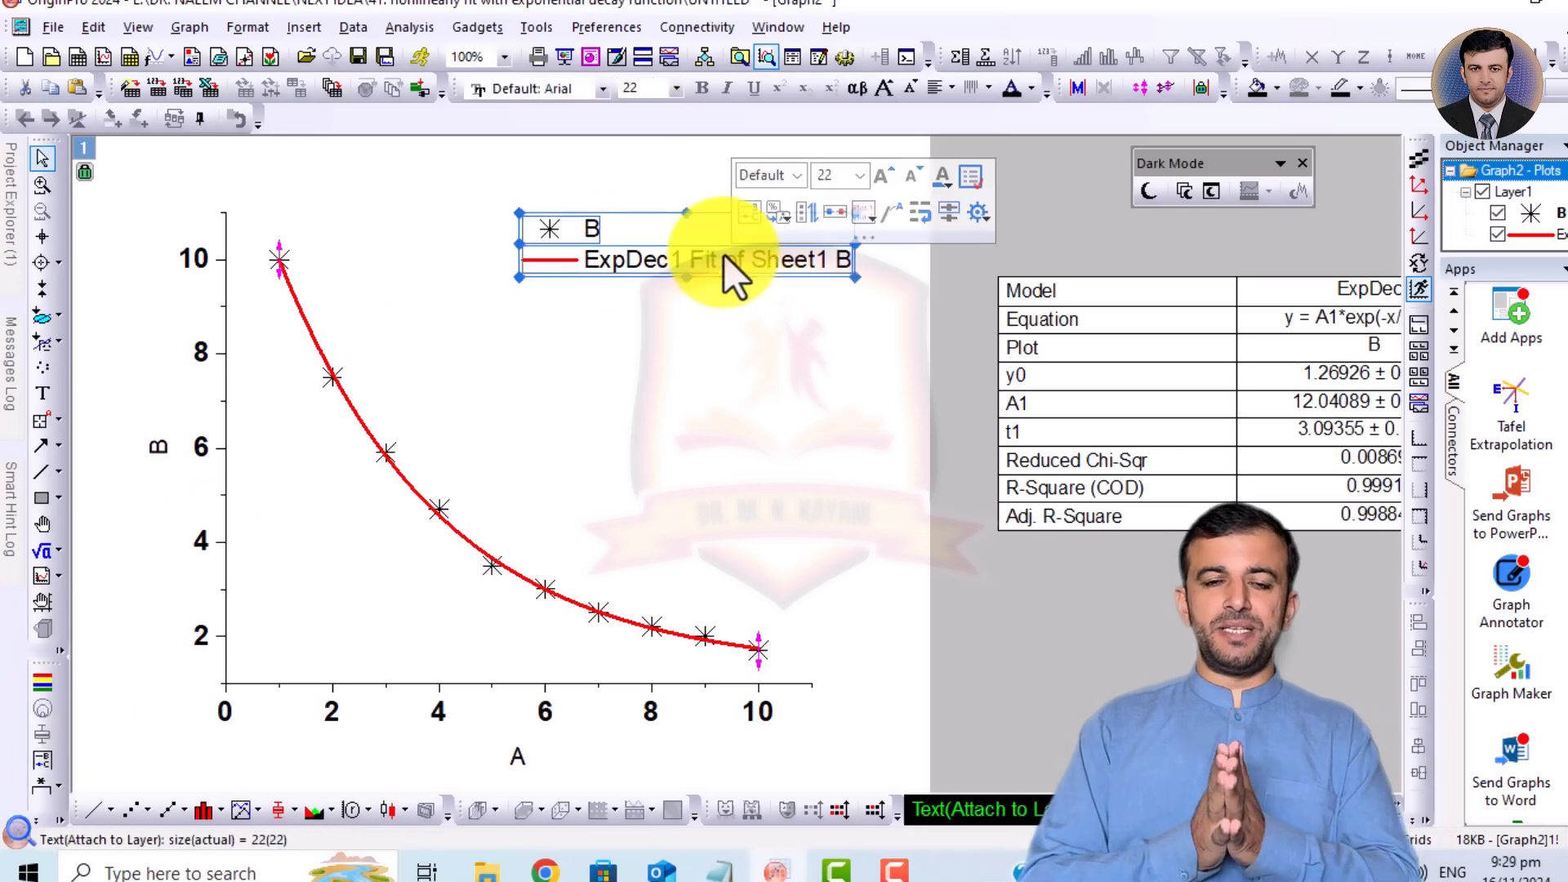
click(1062, 238)
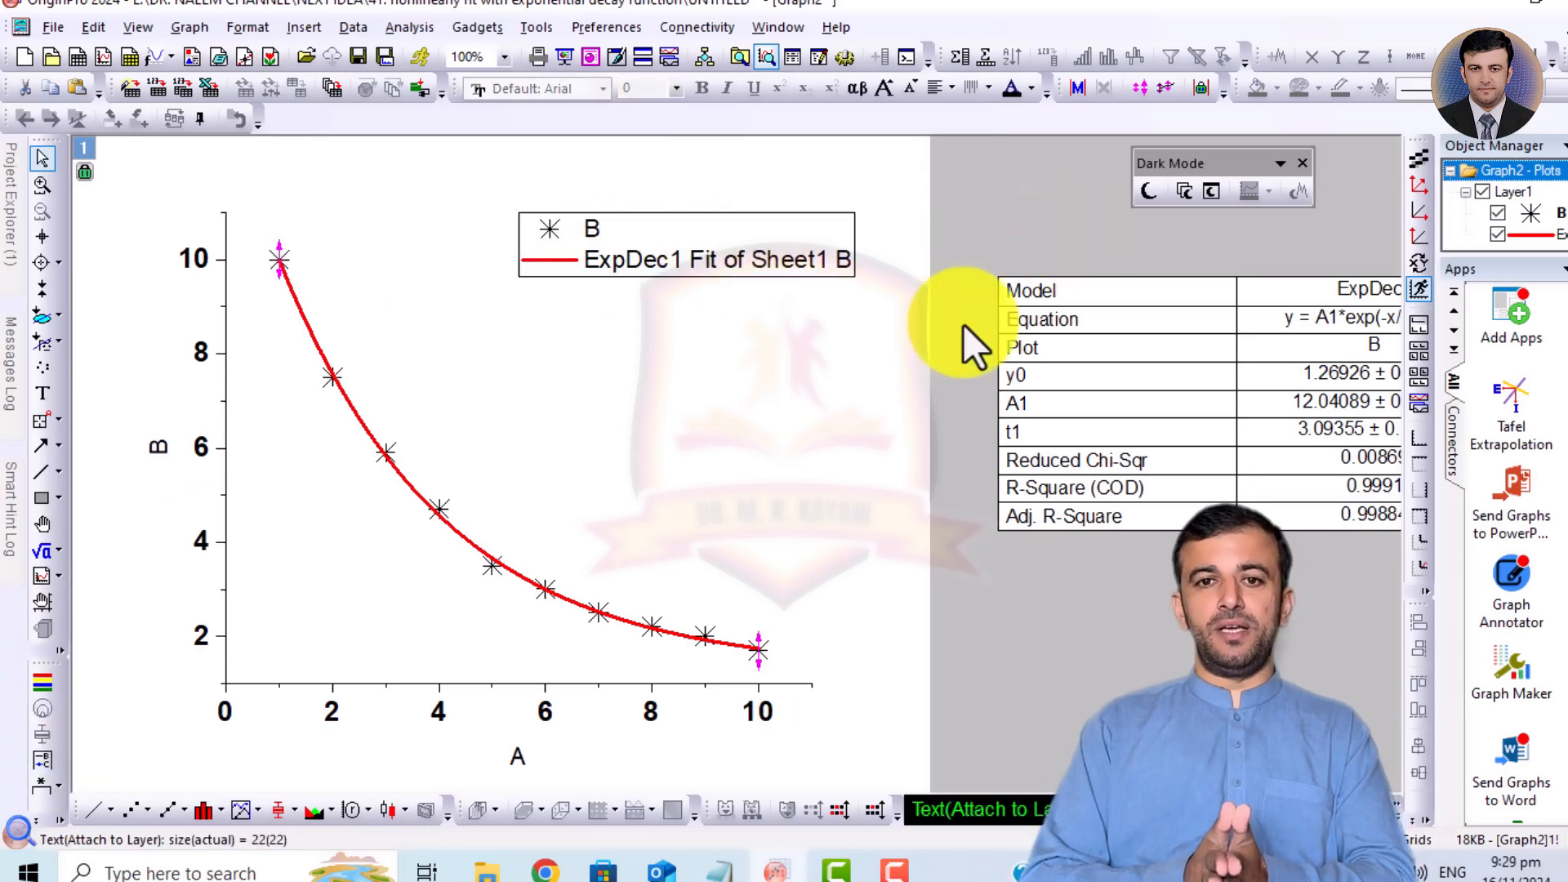
Set the bottom and left axis lines to thickness 4, and show the top axis line and ticks with thickness 4.
click(701, 682)
double_click(700, 683)
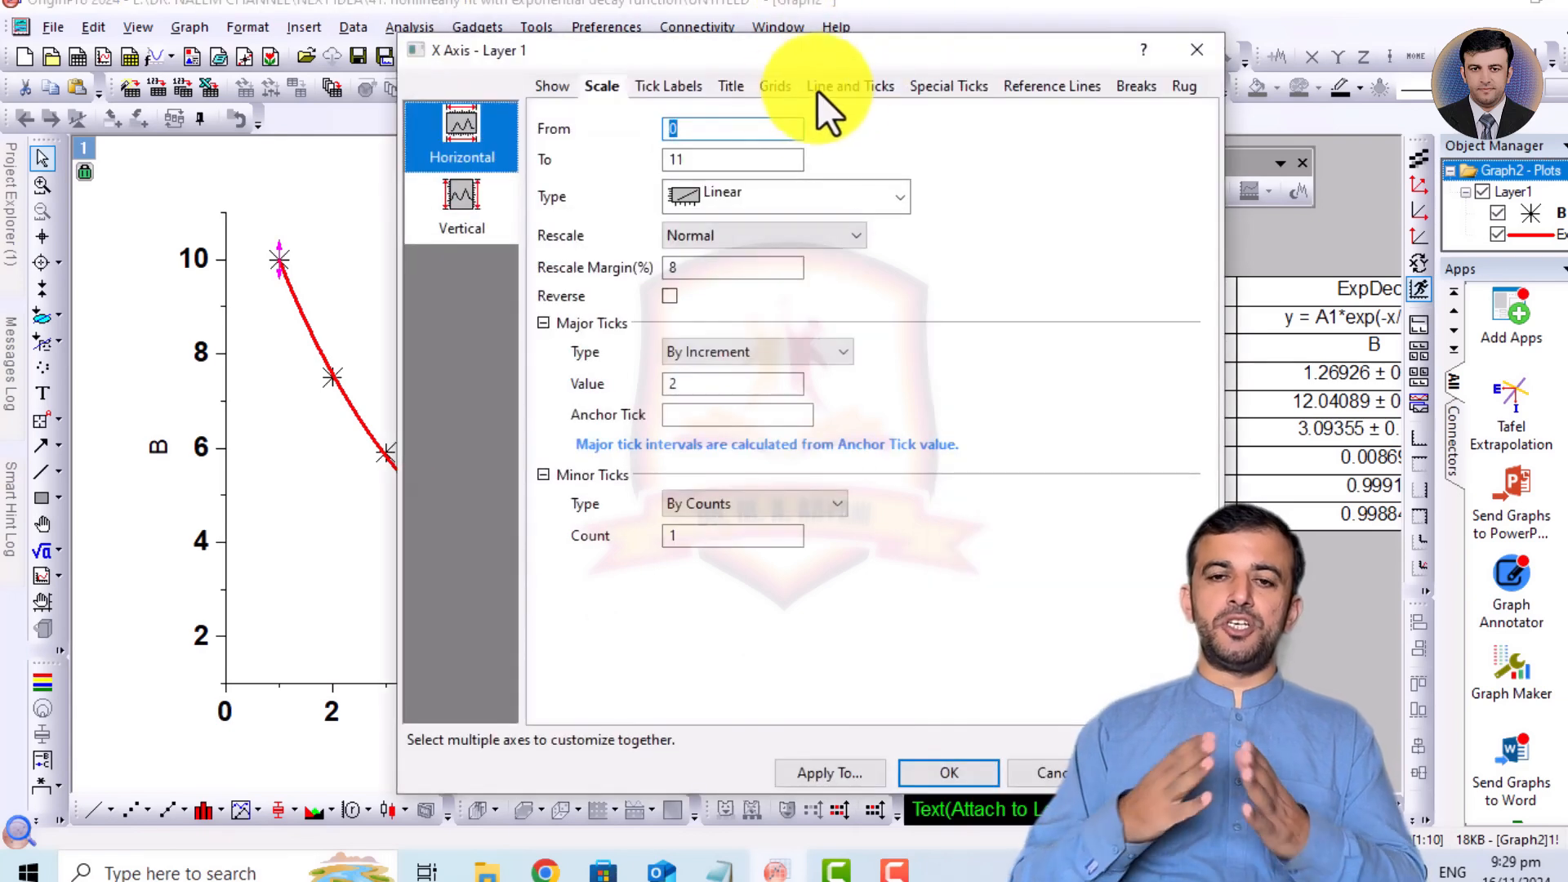
click(846, 85)
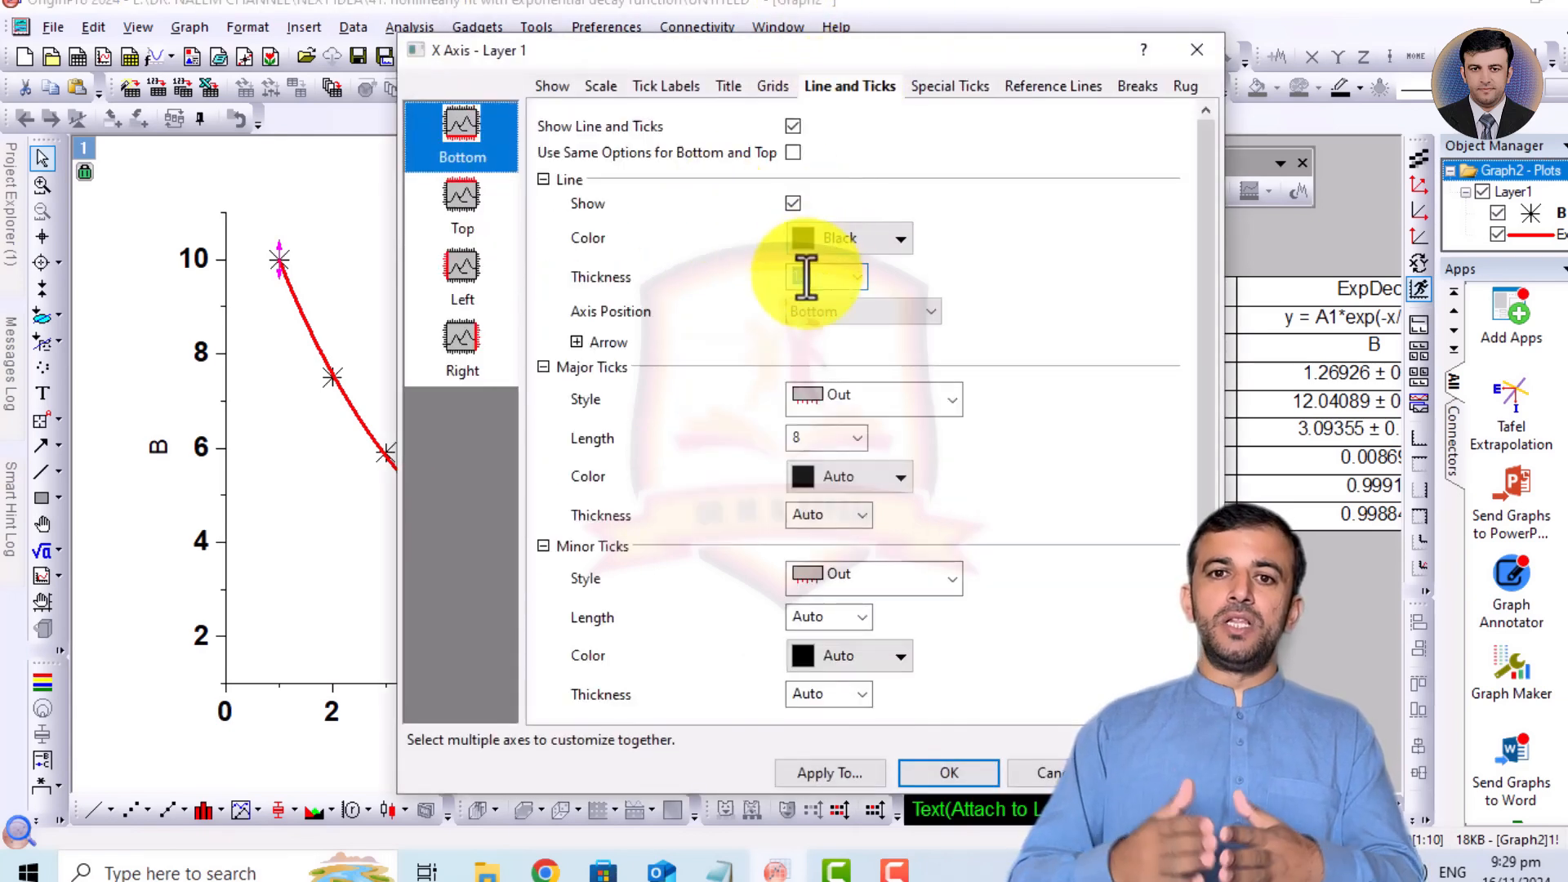
click(458, 204)
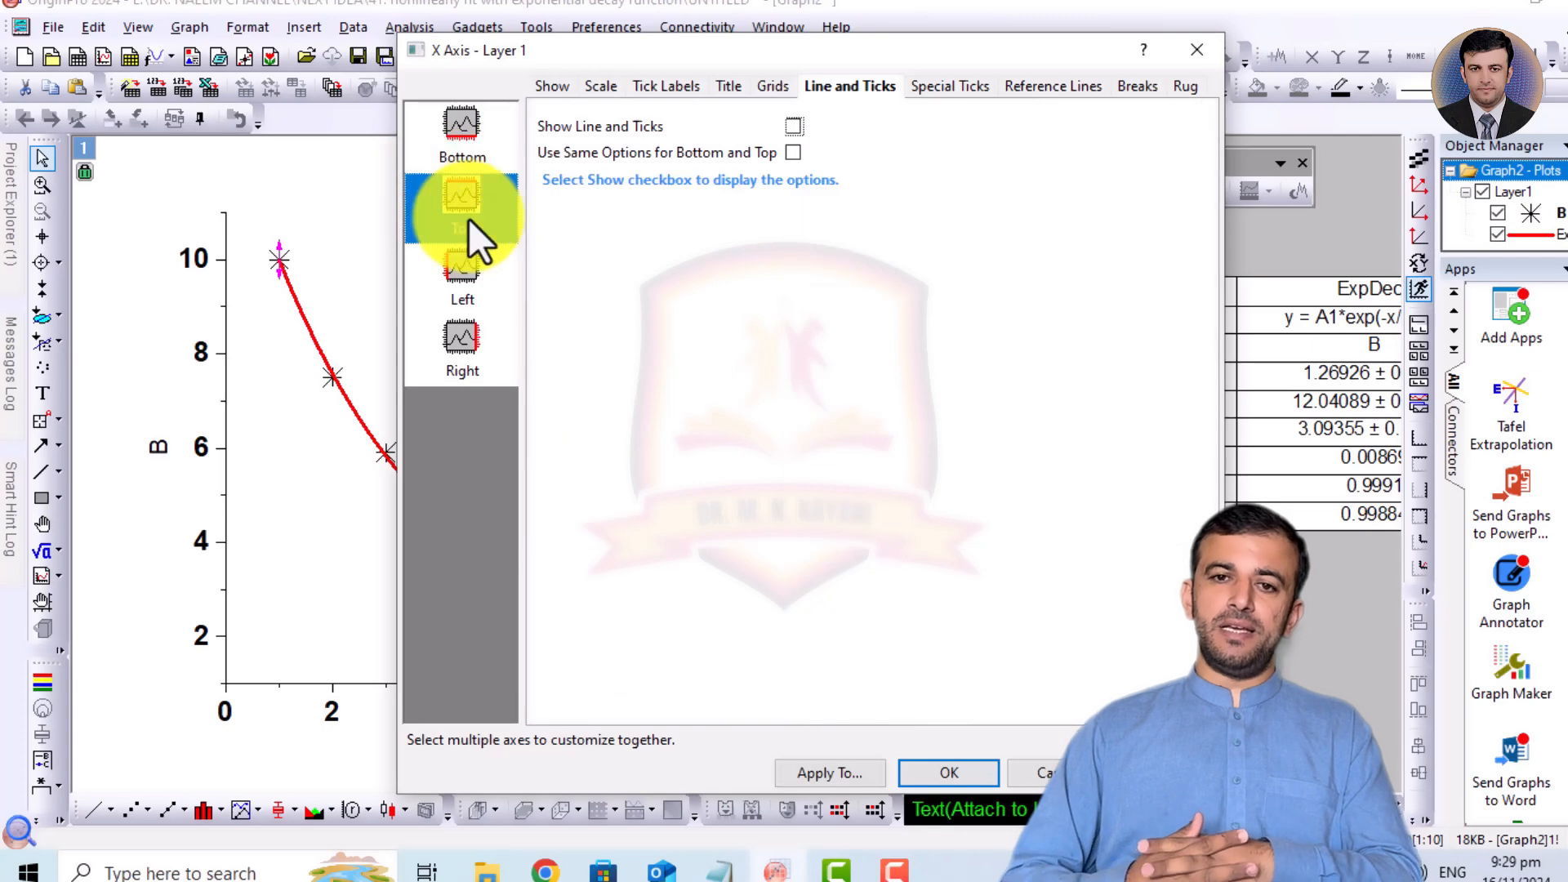
click(792, 126)
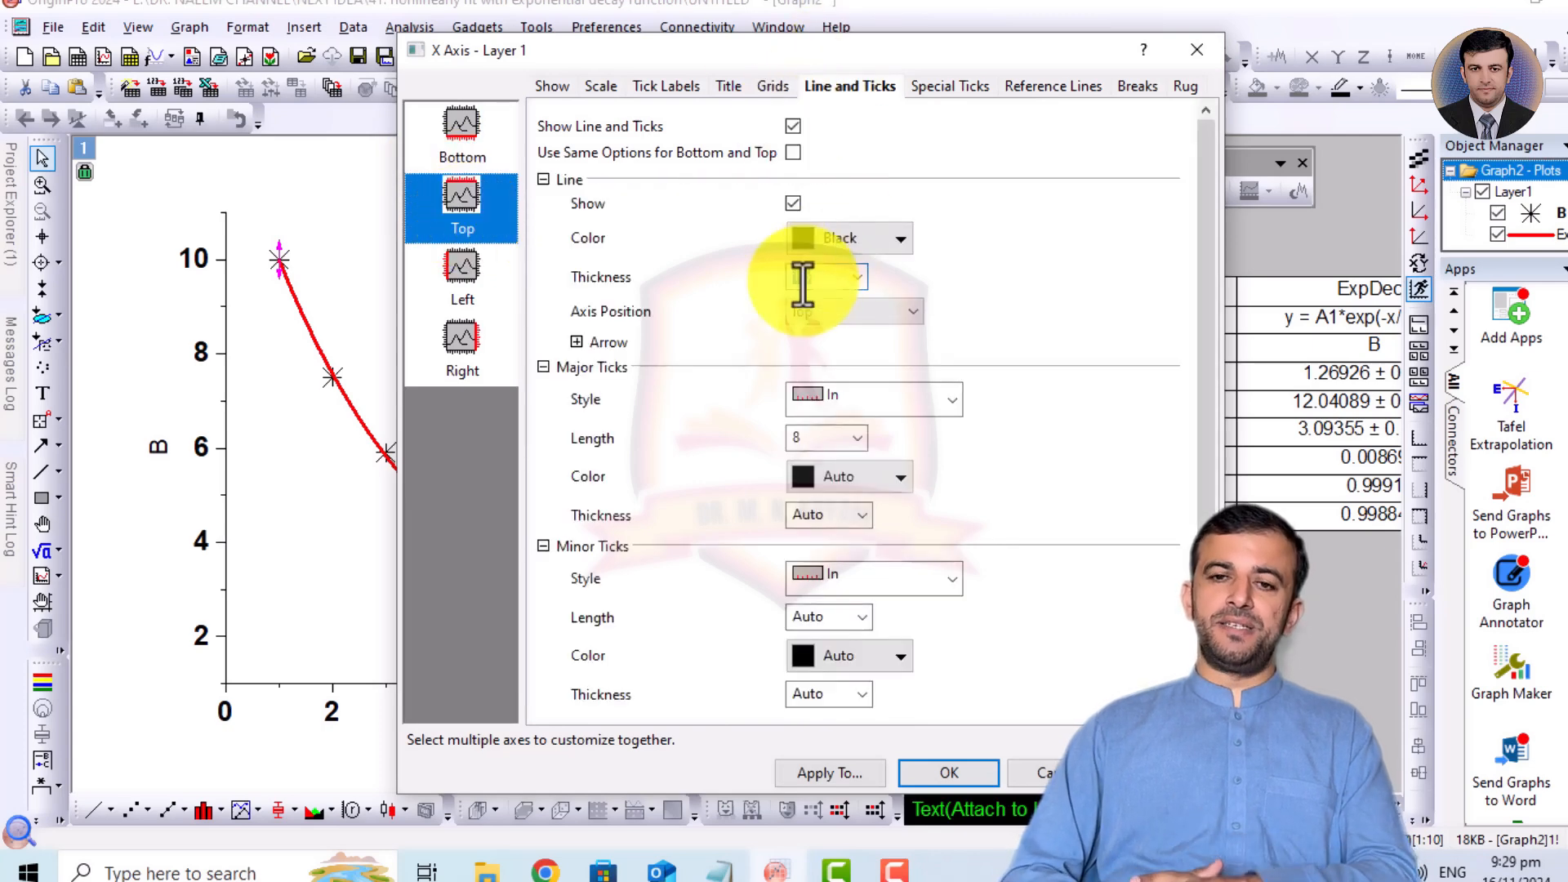
click(436, 274)
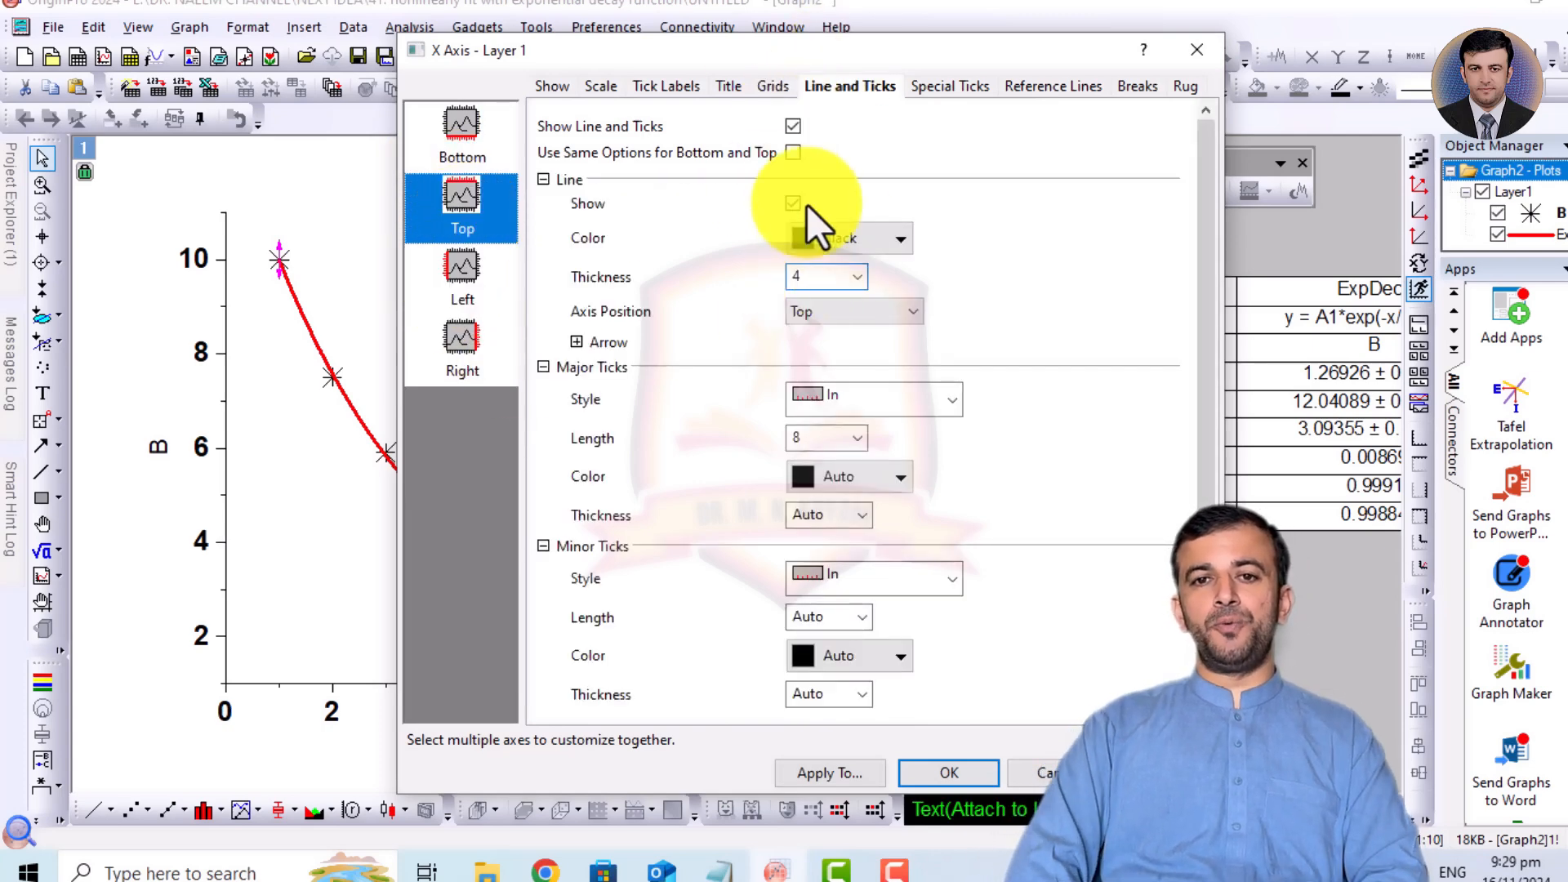
Show the right axis line and ticks with a line thickness of 4, and apply the axis settings.
click(462, 347)
click(784, 125)
double_click(801, 278)
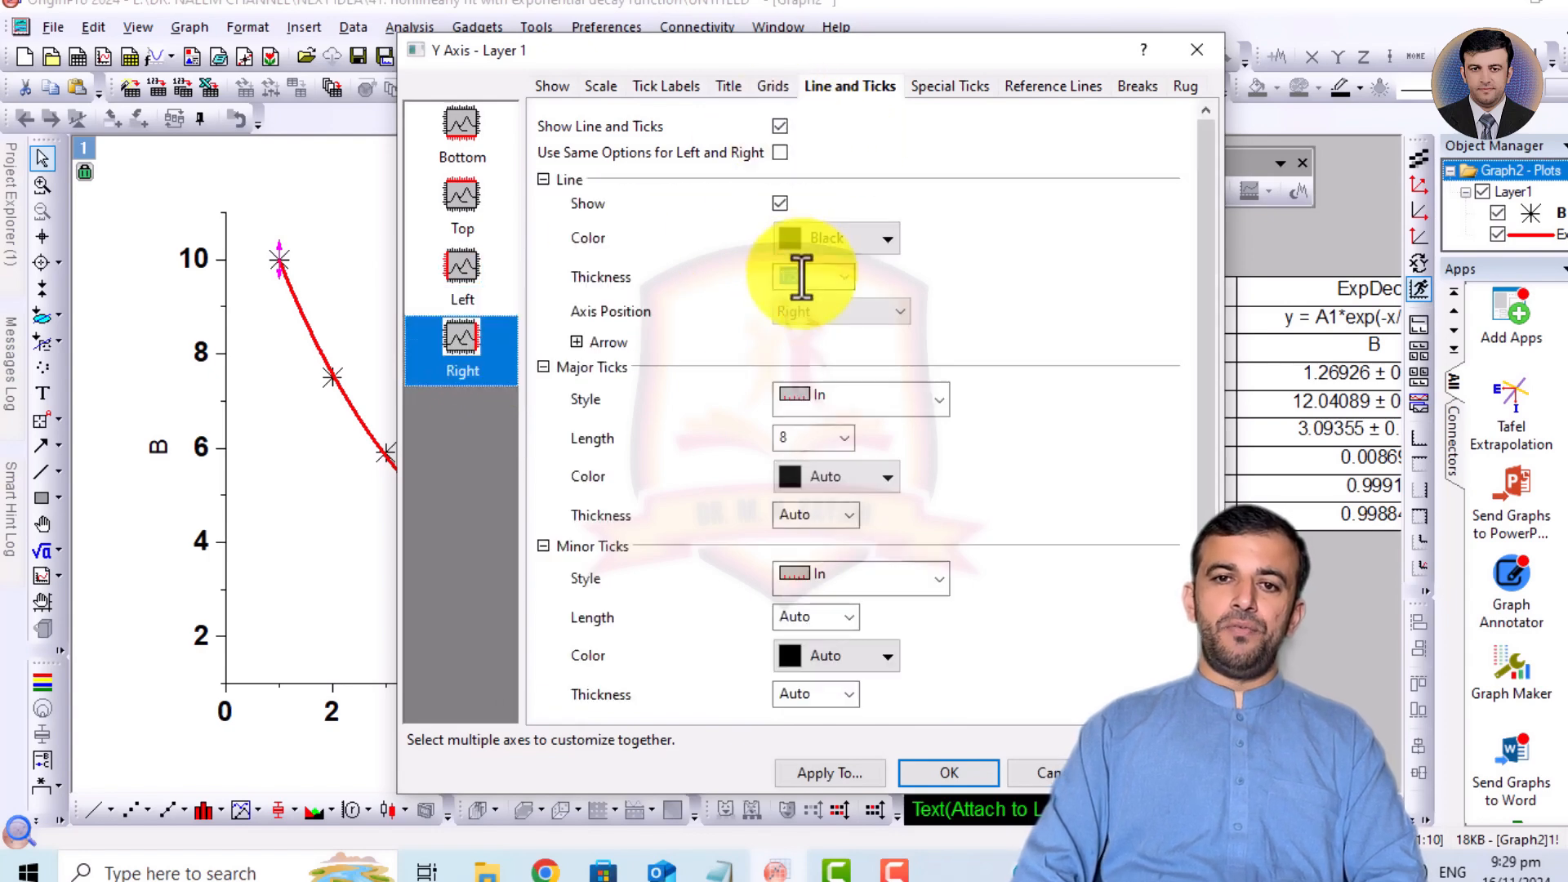
text(4)
key(Return)
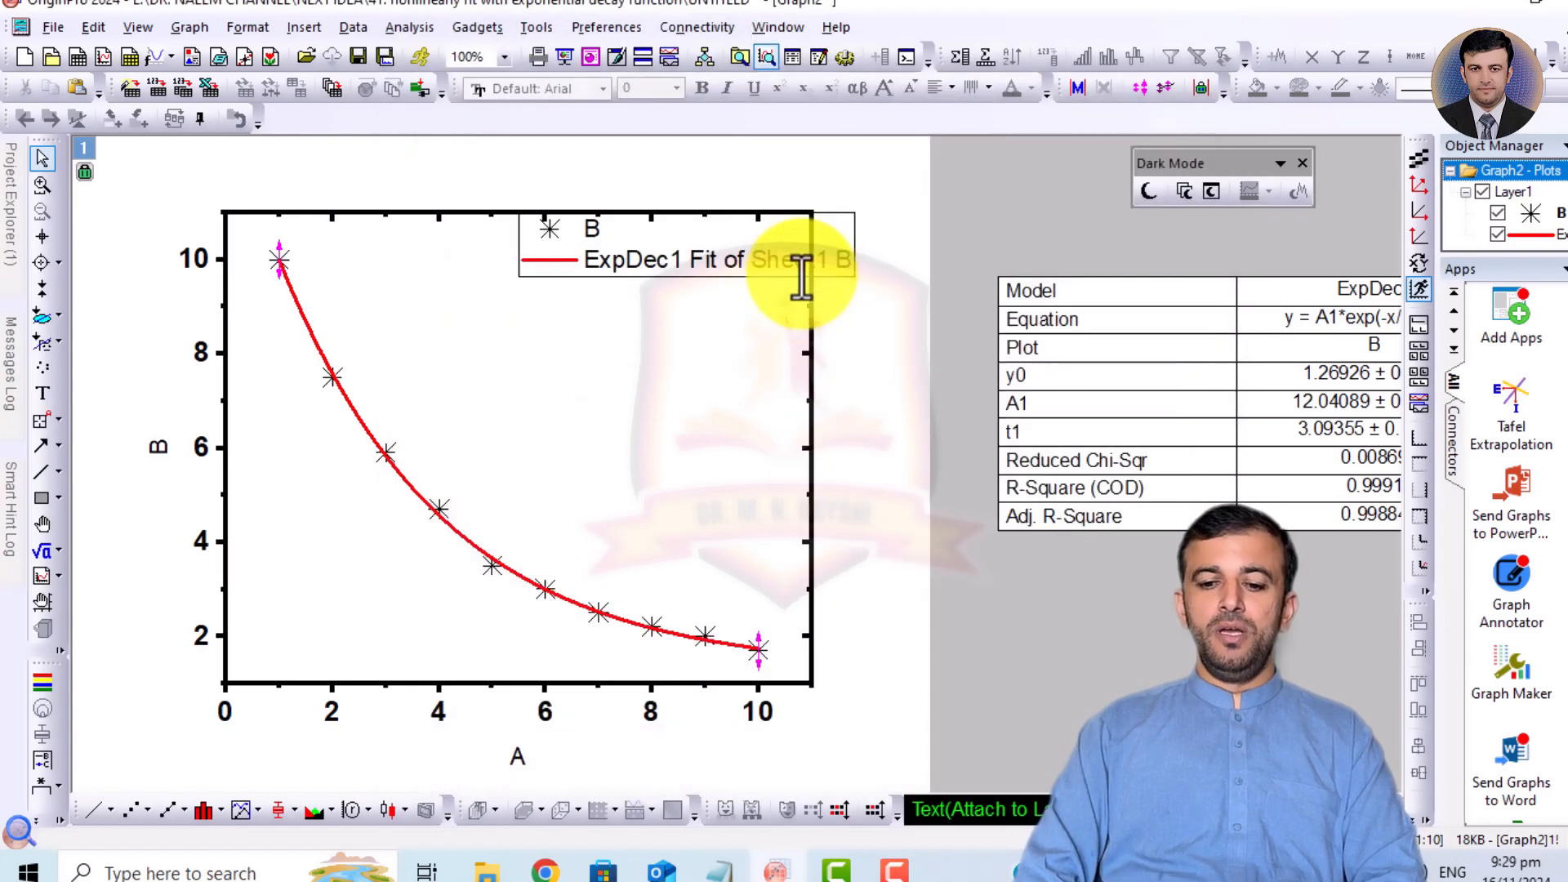
Move the legend fully inside the plot frame near its upper-right corner, and open the X axis title for editing.
drag(750, 222, 695, 248)
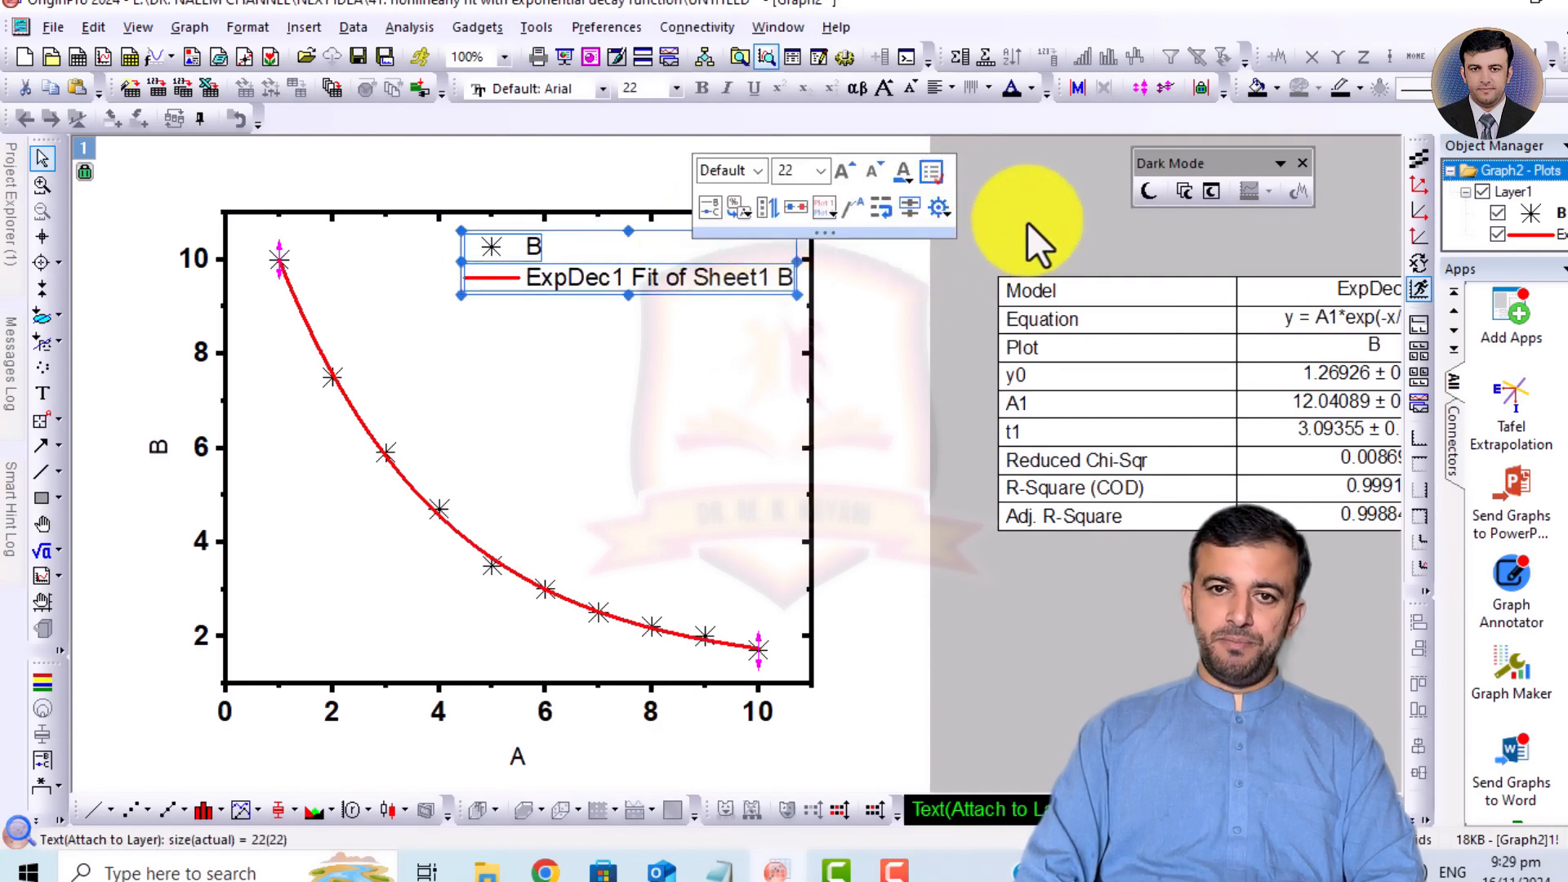
click(577, 737)
double_click(514, 761)
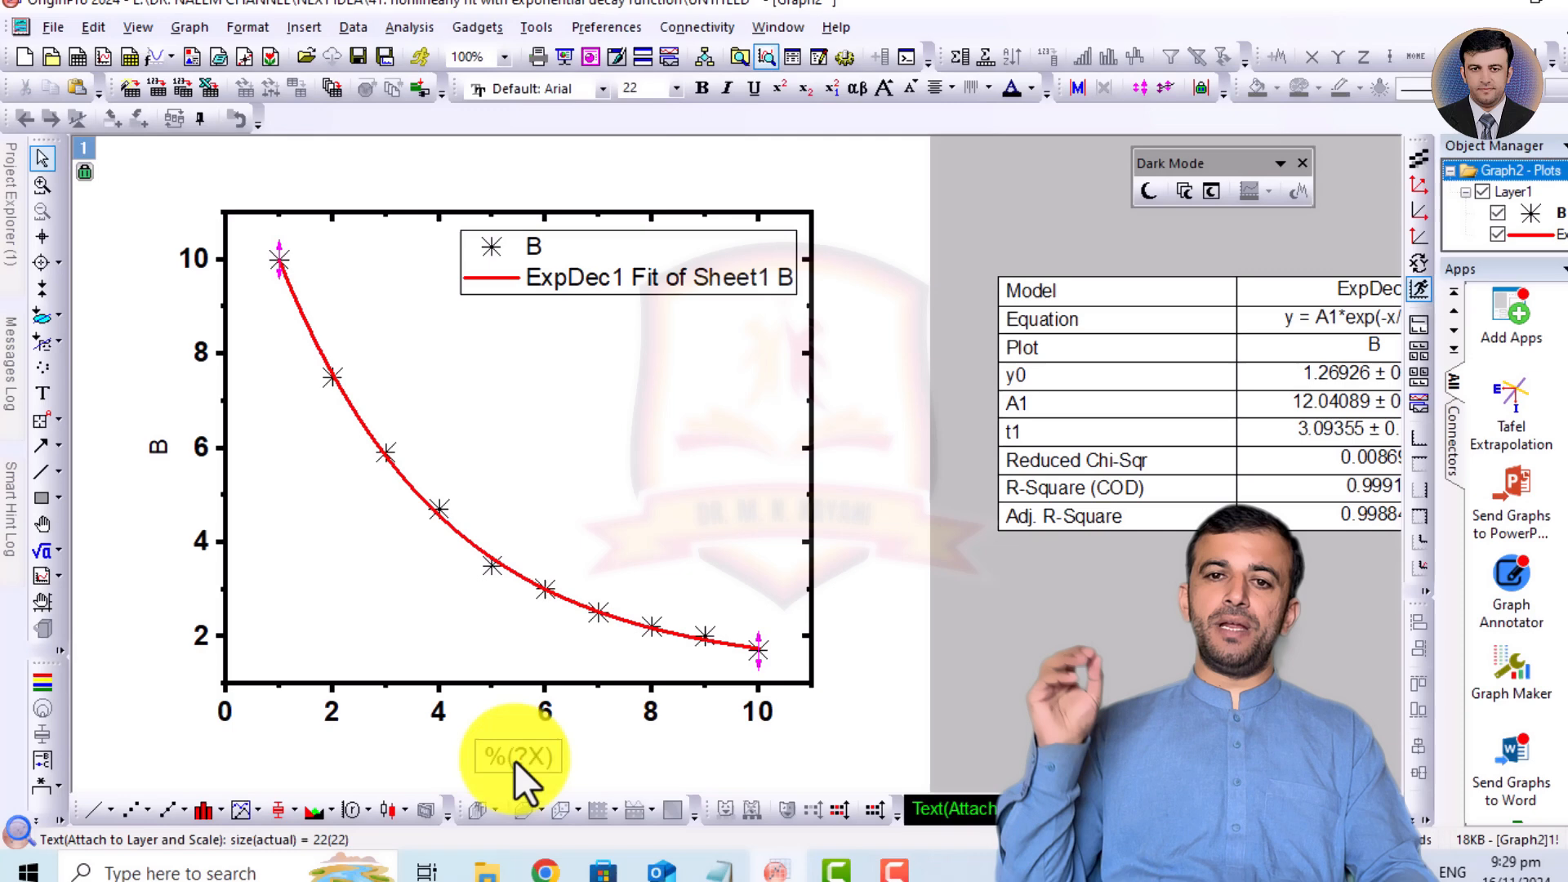
click(1013, 593)
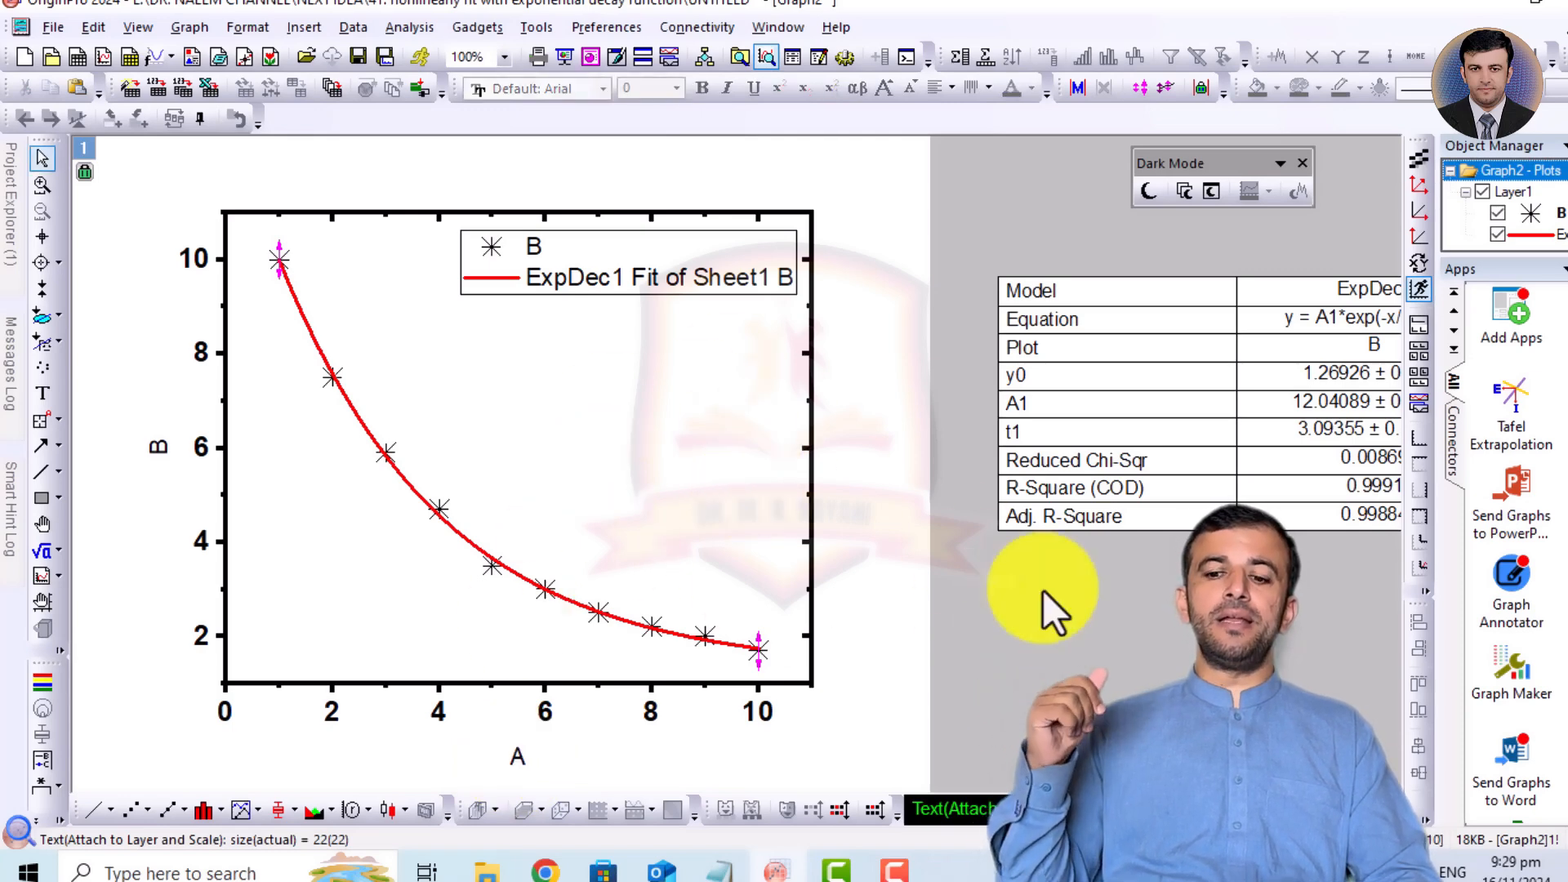
Move the fit results table closer to the right edge of the plot frame.
drag(1161, 484, 1025, 491)
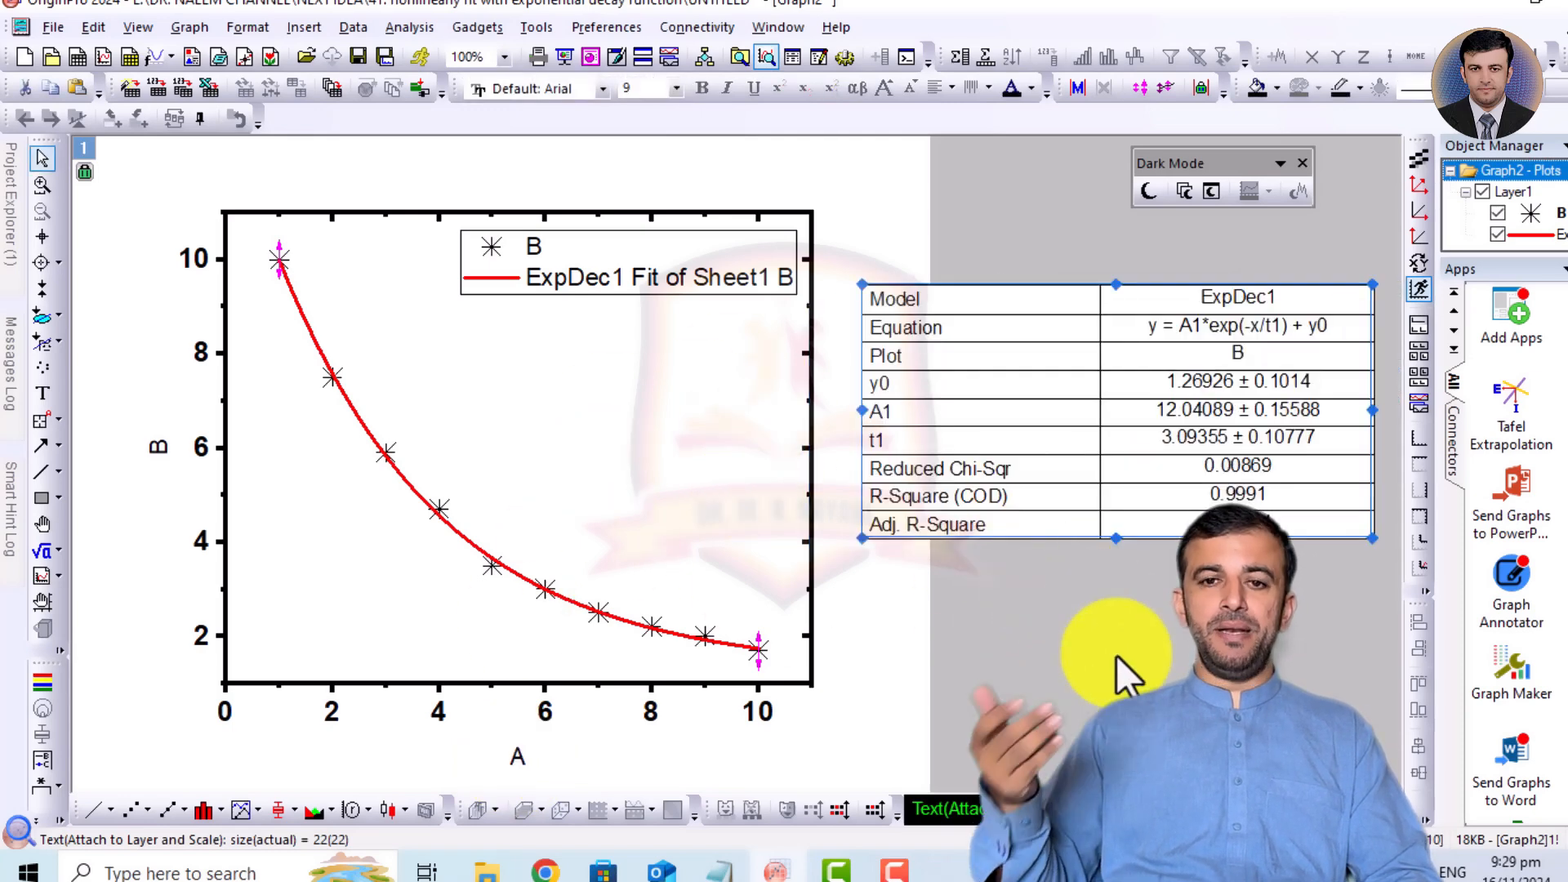